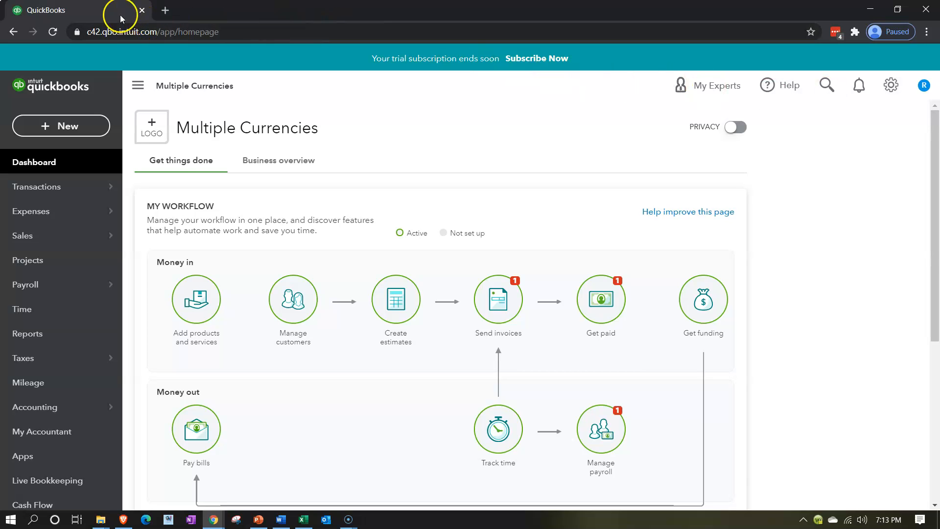
# - Duplicate the QuickBooks browser tab twice so that three tabs are open
pyautogui.rightClick(103, 13)
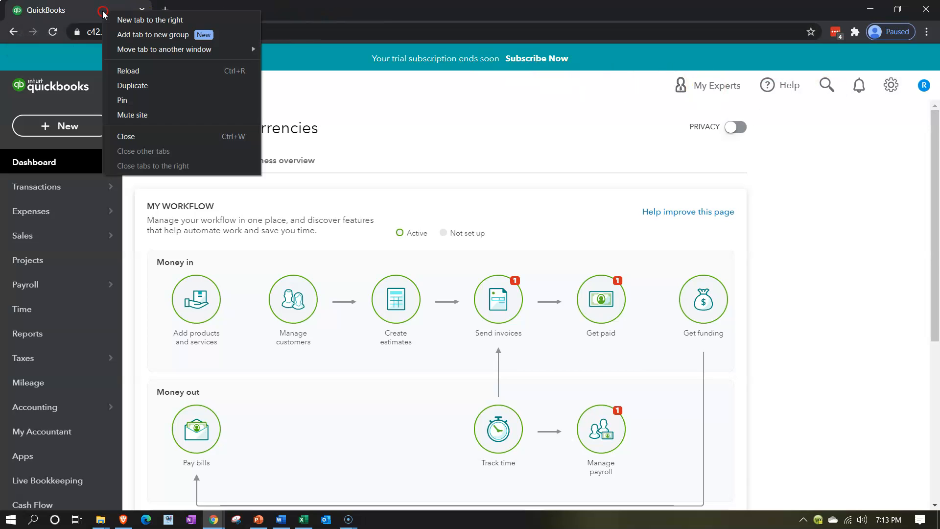
pyautogui.click(128, 85)
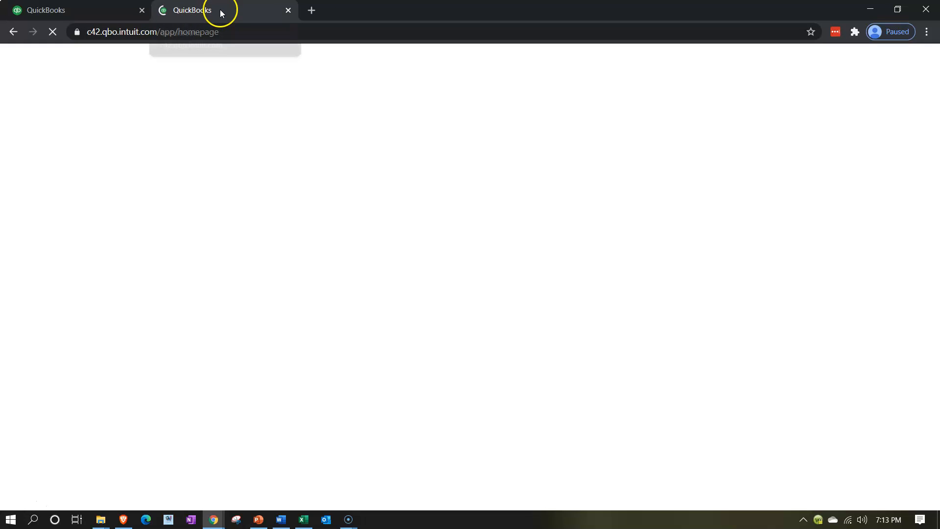
pyautogui.rightClick(220, 13)
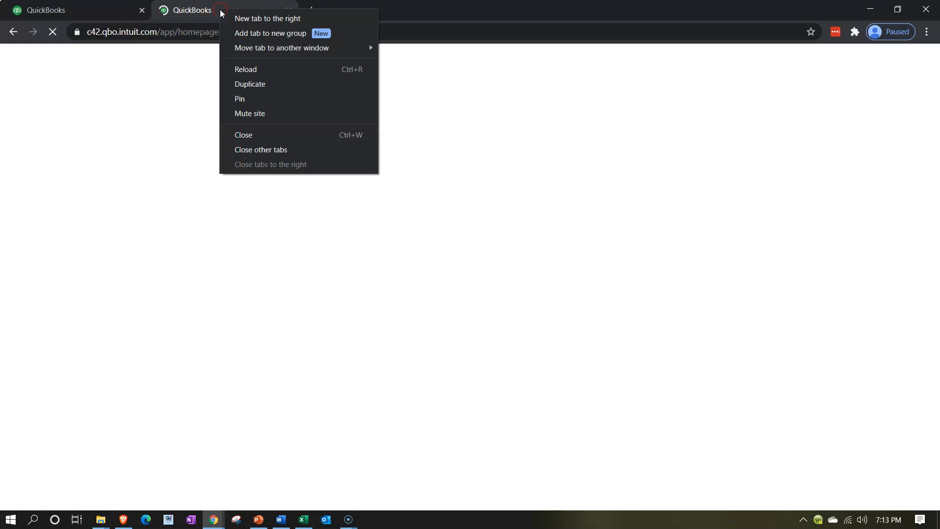
pyautogui.click(260, 87)
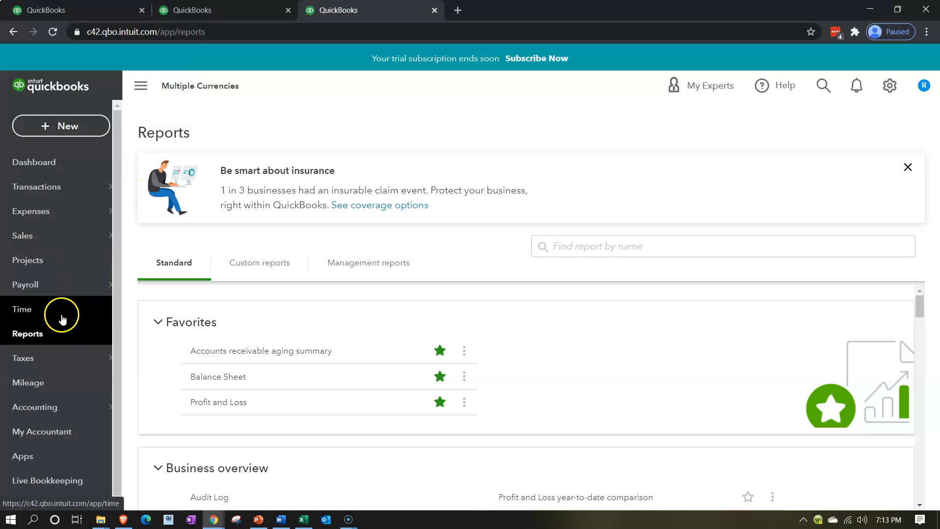
# - Open the Profit and Loss report and run it for 01/01/2020 to 12/31/2020
pyautogui.click(212, 404)
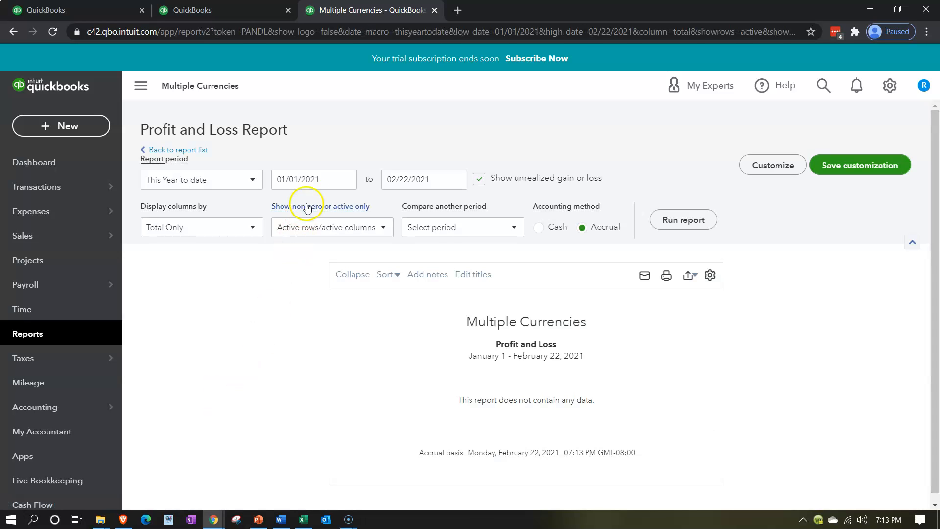
pyautogui.moveTo(319, 180); pyautogui.dragTo(233, 183)
pyautogui.write('01/01/2020')
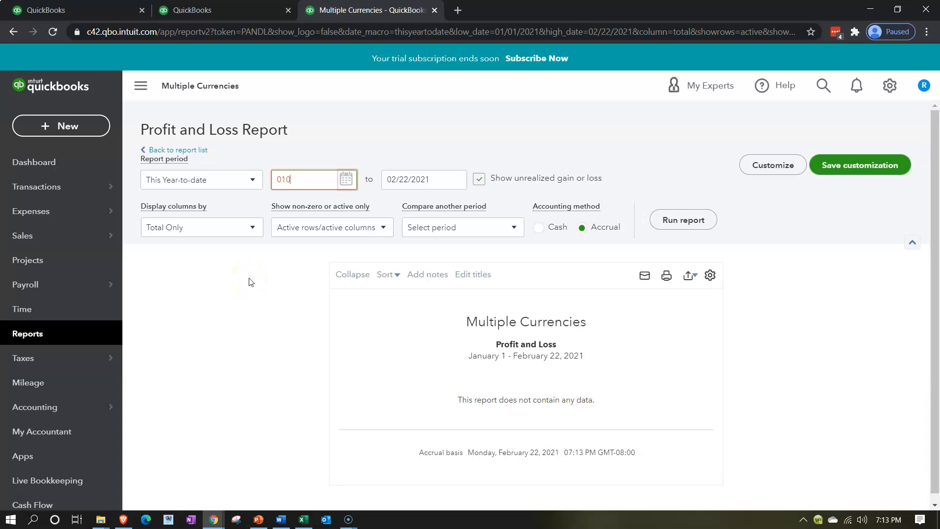
pyautogui.press('Tab')
pyautogui.write('12/31/2020')
pyautogui.press('Tab')
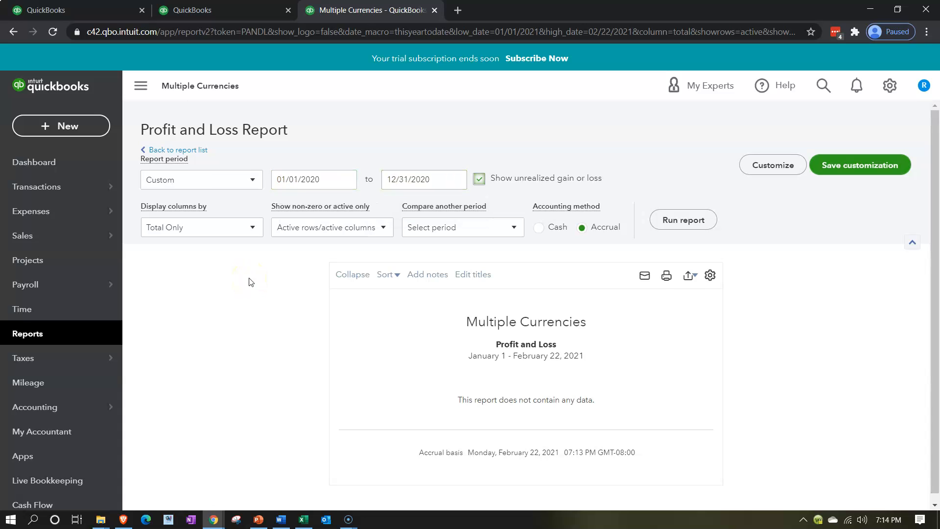
pyautogui.click(674, 222)
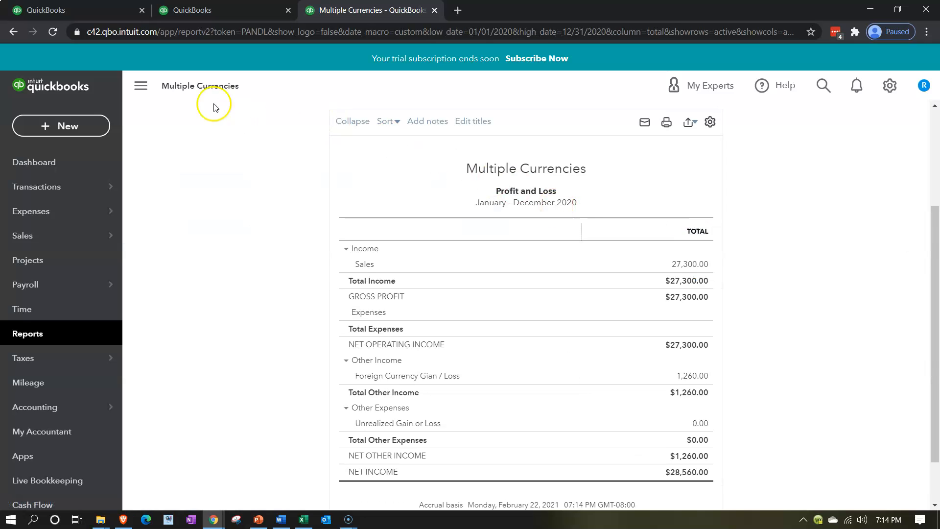
# - Hide the navigation menu on the Profit and Loss report and enlarge the page to 125%
pyautogui.click(149, 90)
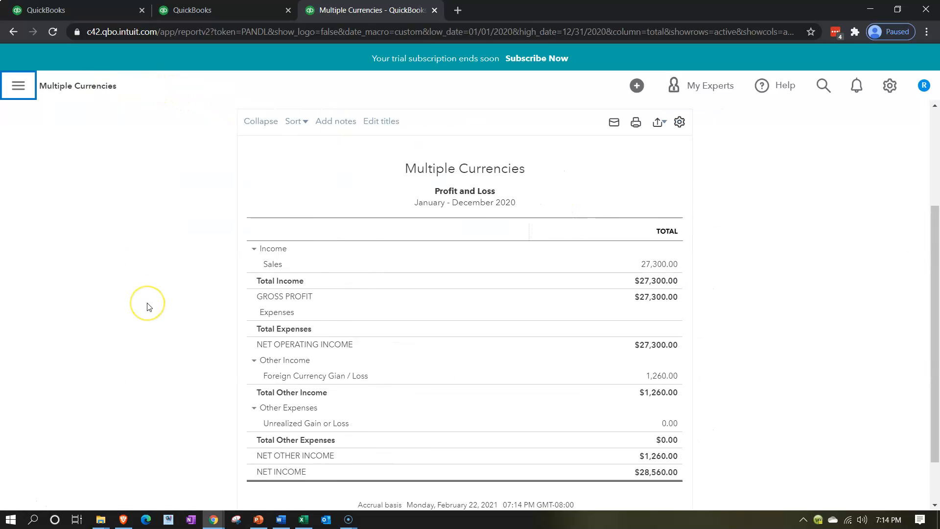
pyautogui.hotkey('ctrl', '+')
pyautogui.hotkey('ctrl', '+')
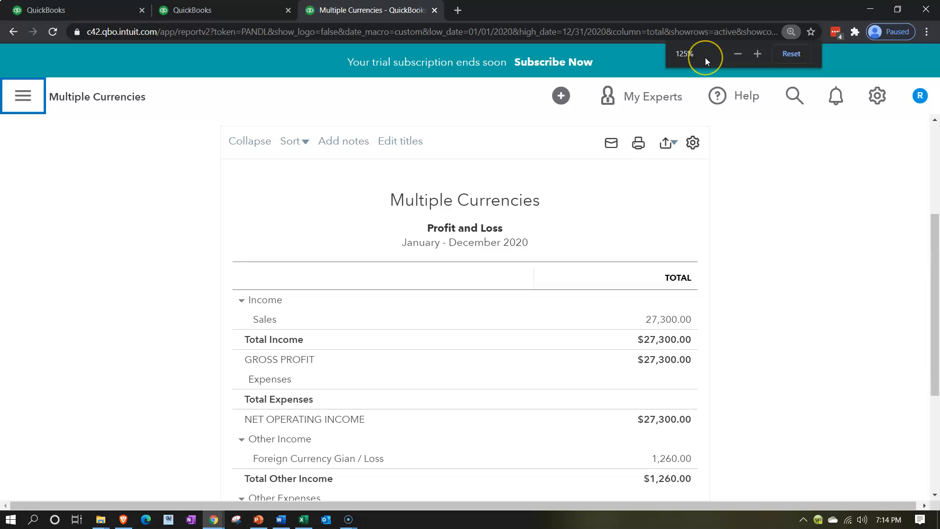
# - Open the Balance Sheet report in the second QuickBooks tab
pyautogui.click(233, 12)
pyautogui.click(87, 401)
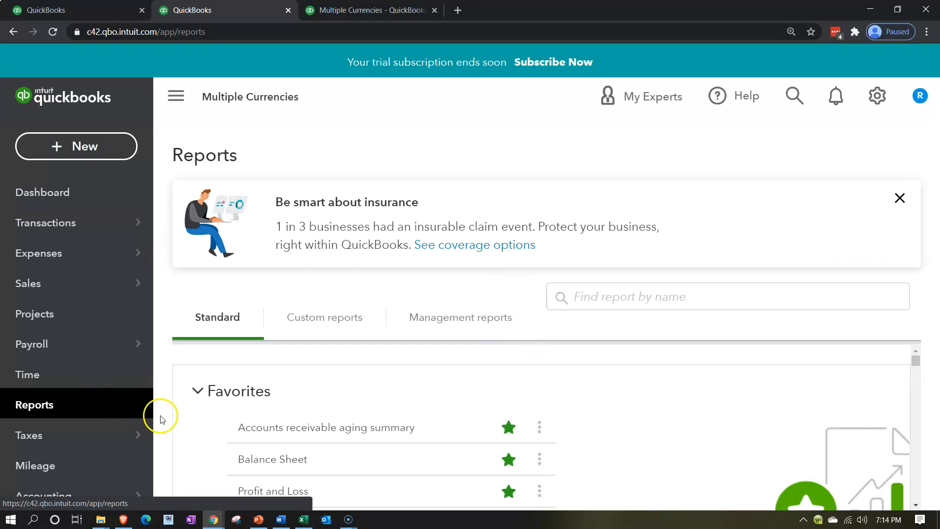
pyautogui.click(253, 459)
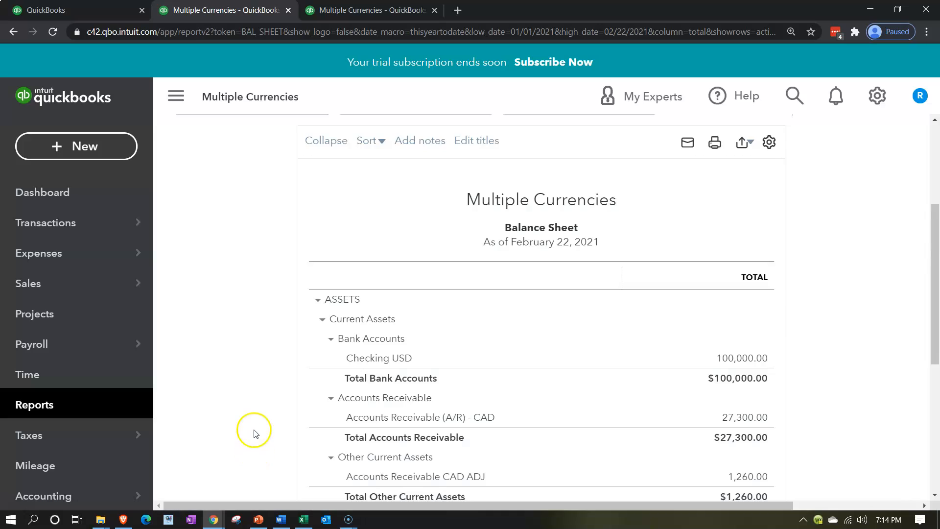
# - Run the Balance Sheet report for 01/01/2020 to 12/31/2020 and hide the navigation menu
pyautogui.click(421, 208)
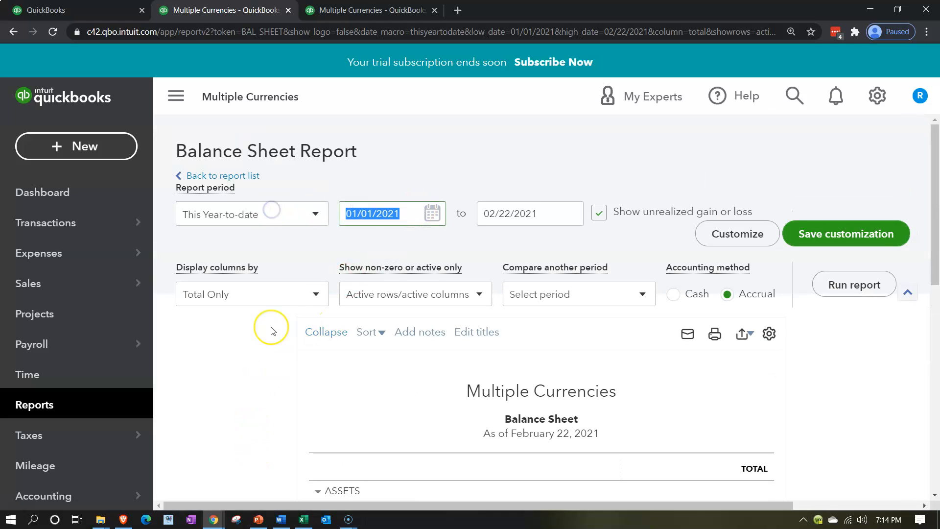
pyautogui.write('01/01/20')
pyautogui.press('Tab')
pyautogui.write('12/31/20')
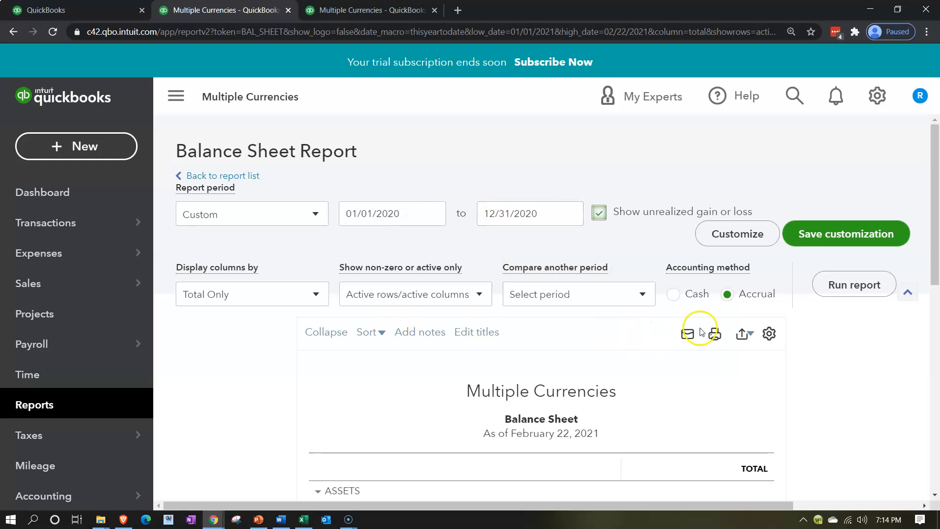
pyautogui.click(841, 291)
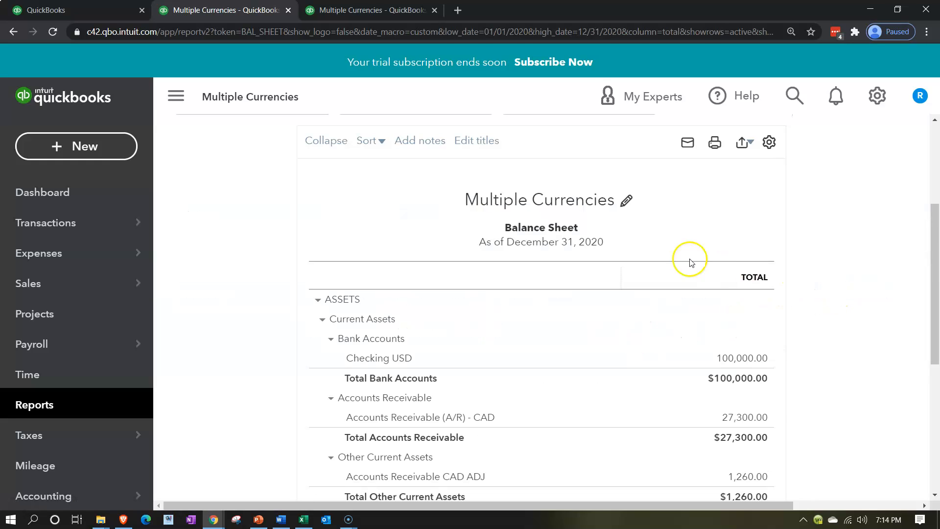
pyautogui.click(190, 101)
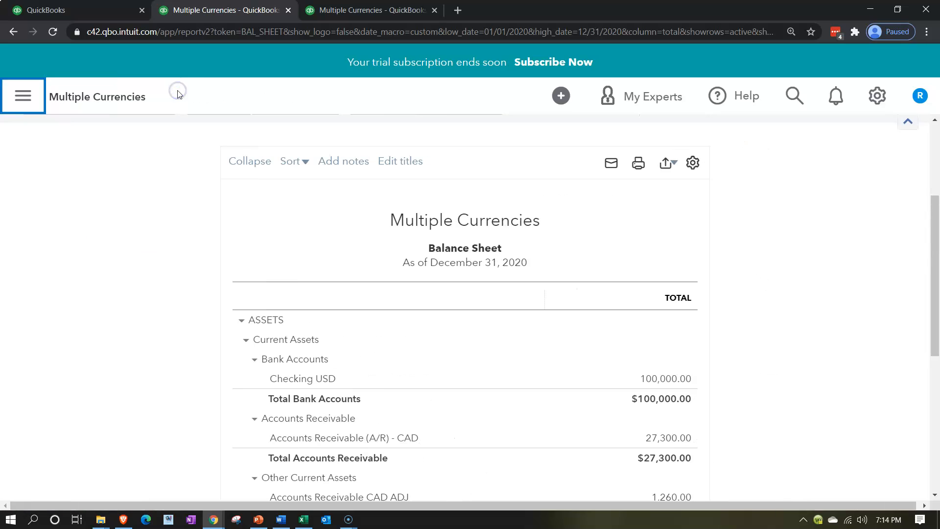
# - Drill down from the Accounts Receivable (A/R) - CAD balance to its 03/01/2020 invoice and review the exchange rate and the CAD and USD totals
pyautogui.scroll(-3, 179, 269)
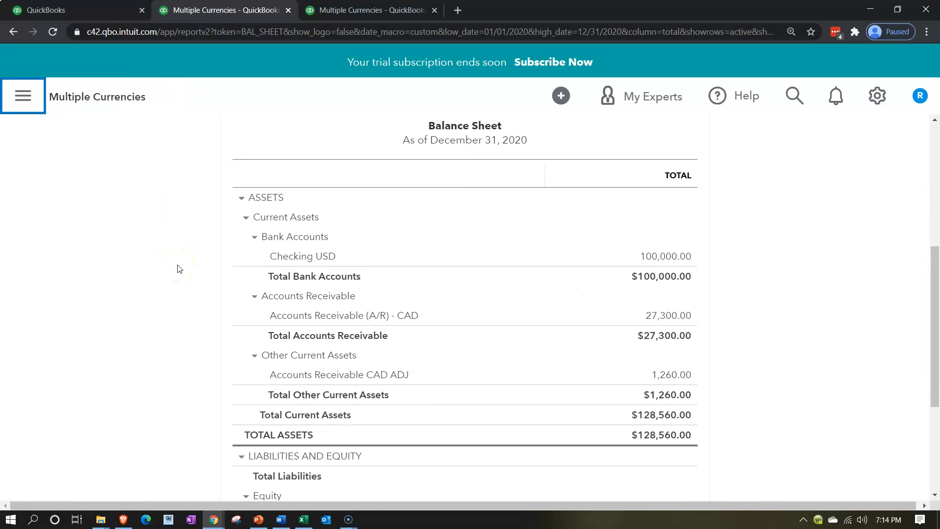
pyautogui.click(536, 338)
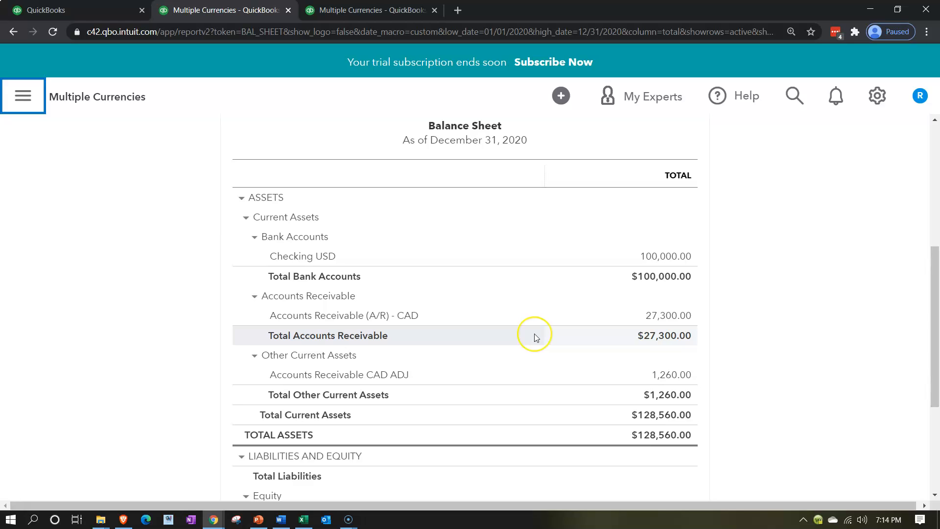
pyautogui.click(653, 316)
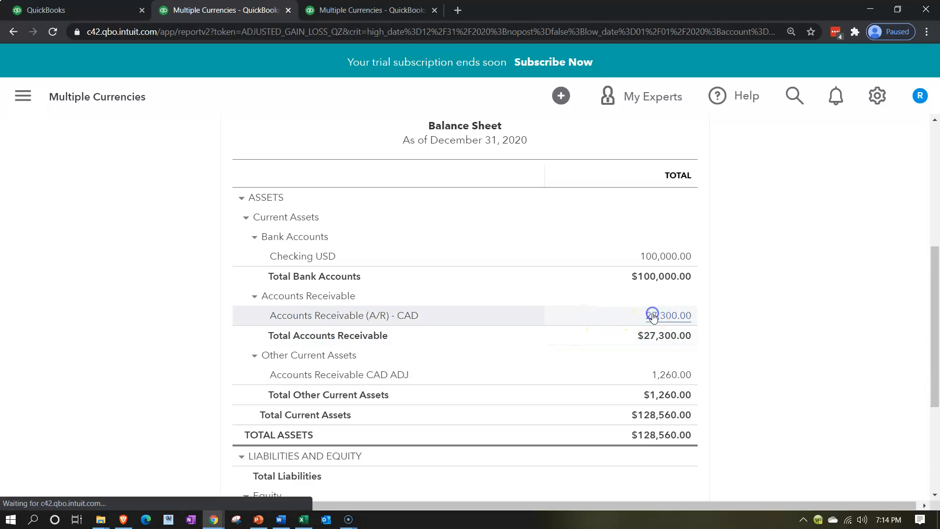
pyautogui.click(827, 387)
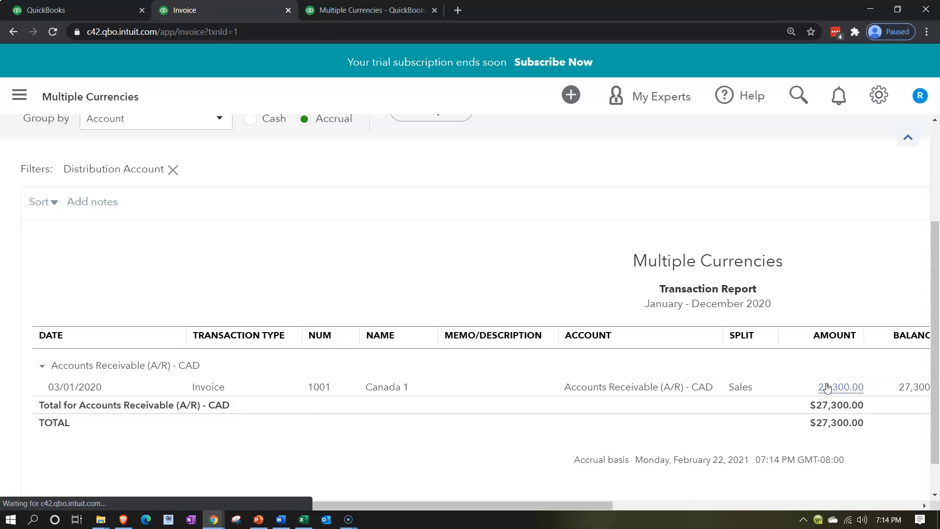
pyautogui.click(828, 384)
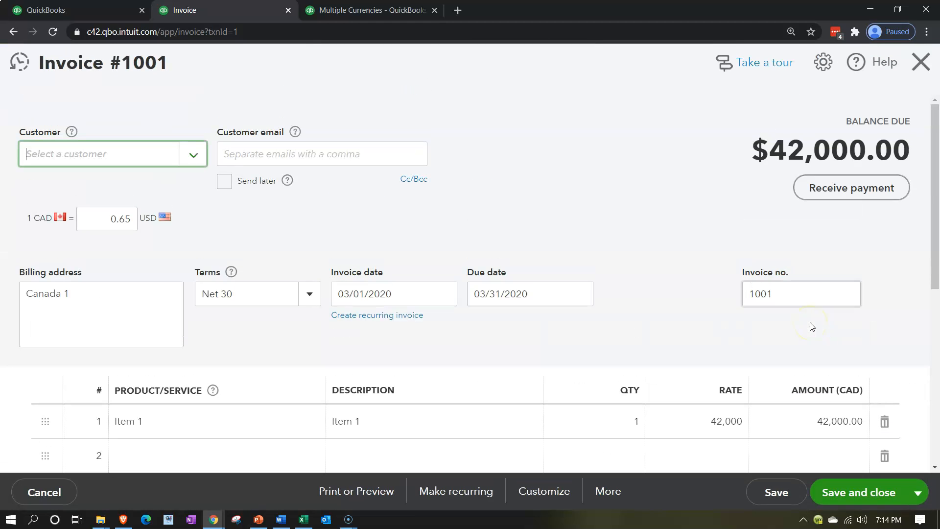
pyautogui.scroll(-3, 812, 431)
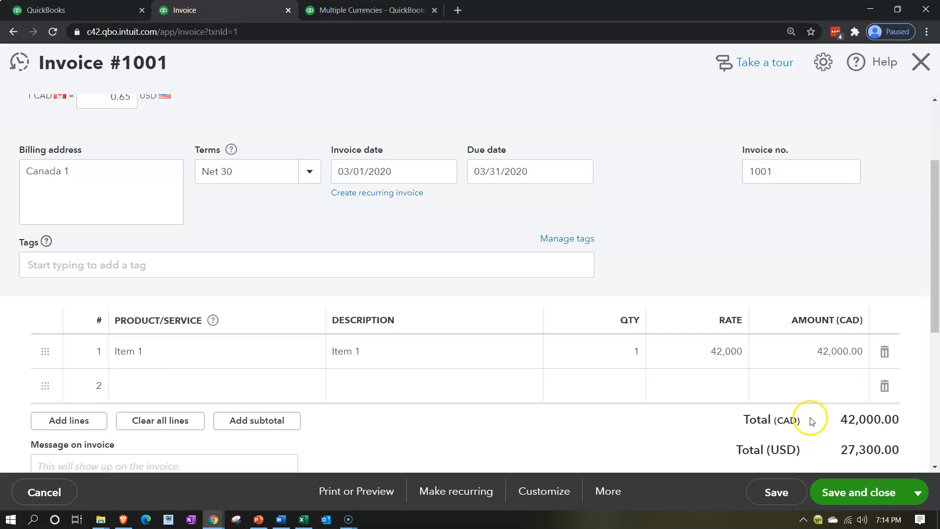
pyautogui.scroll(-1, 813, 426)
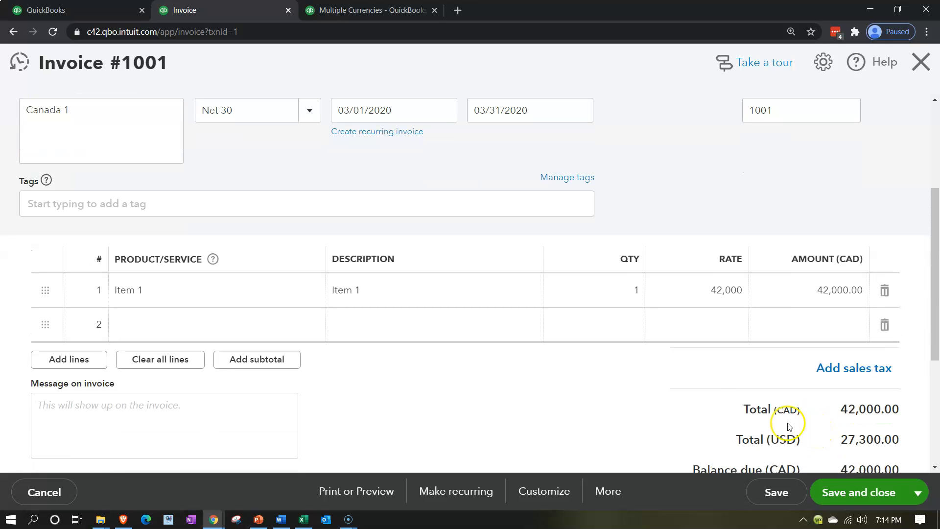
pyautogui.scroll(3, 329, 411)
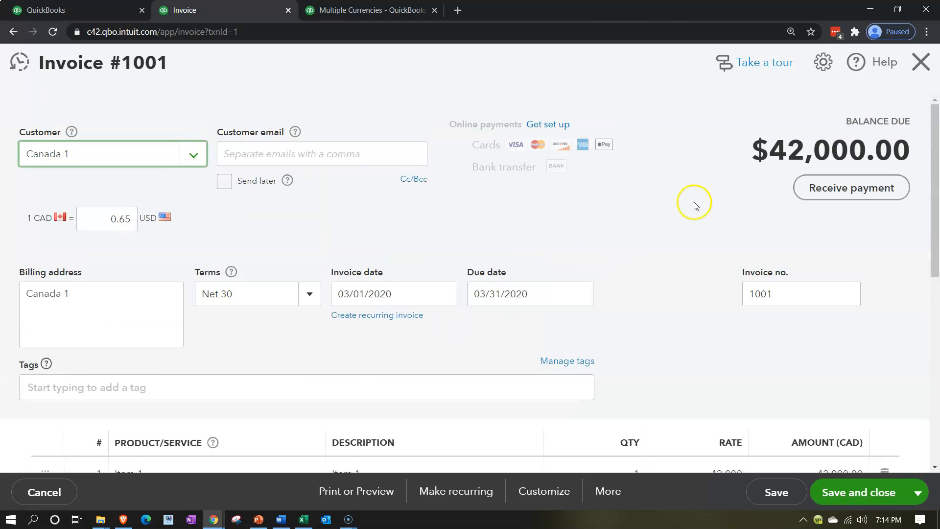
# - Close the invoice and return from the transaction report to the Balance Sheet's asset section
pyautogui.click(922, 63)
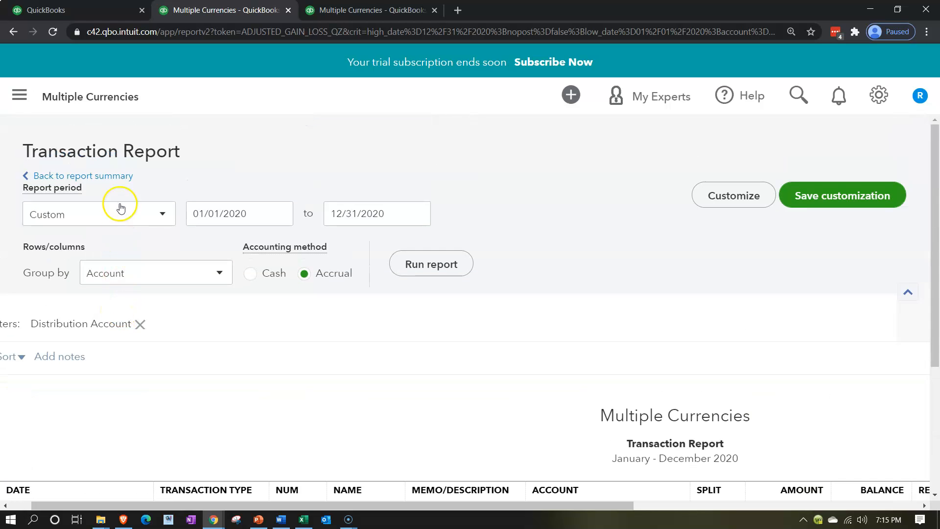
pyautogui.click(117, 180)
pyautogui.scroll(-6, 116, 179)
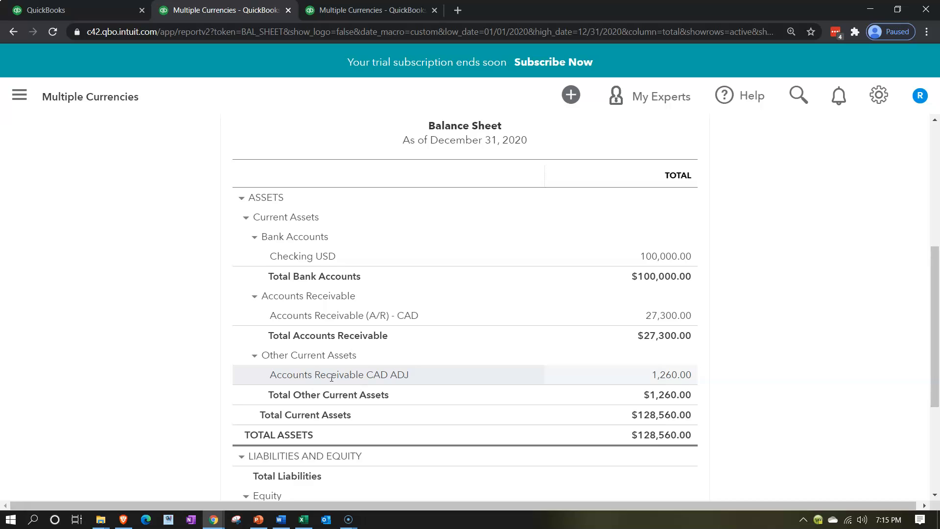
# - Set the Balance Sheet's end date to 05/31/2020 and run the report again
pyautogui.scroll(10, 331, 377)
pyautogui.moveTo(389, 212); pyautogui.dragTo(306, 208)
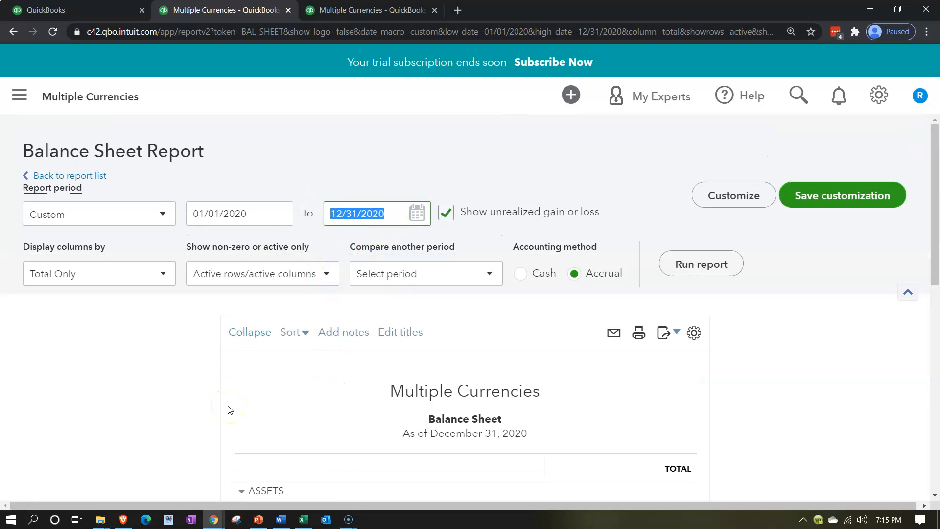
pyautogui.write('0530')
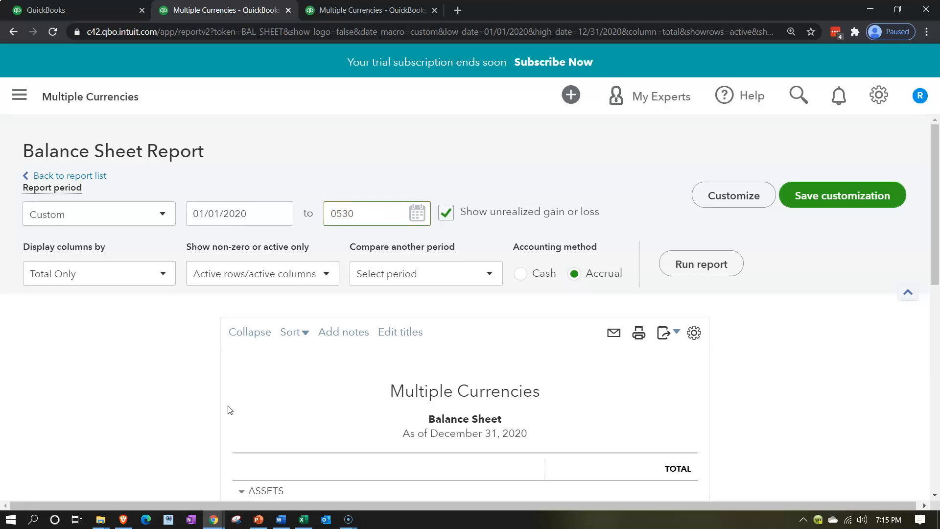
pyautogui.write('20')
pyautogui.press('BackSpace')
pyautogui.press('BackSpace')
pyautogui.press('BackSpace')
pyautogui.press('BackSpace')
pyautogui.write('31/20')
pyautogui.press('Tab')
pyautogui.click(715, 275)
# - Examine the Accounts Receivable CAD ADJ line under Other Current Assets and the report's as-of date
pyautogui.scroll(-3, 686, 272)
pyautogui.scroll(-2, 516, 329)
pyautogui.scroll(-1, 515, 328)
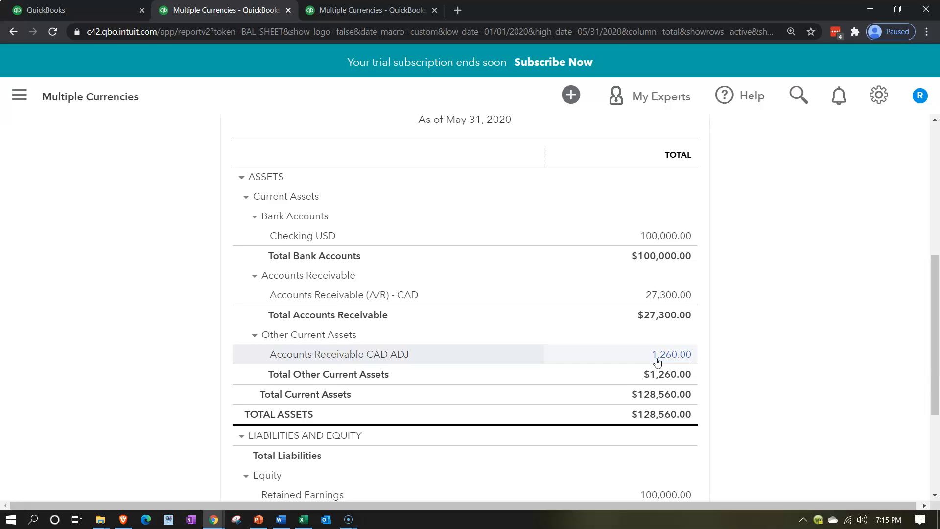
pyautogui.click(491, 141)
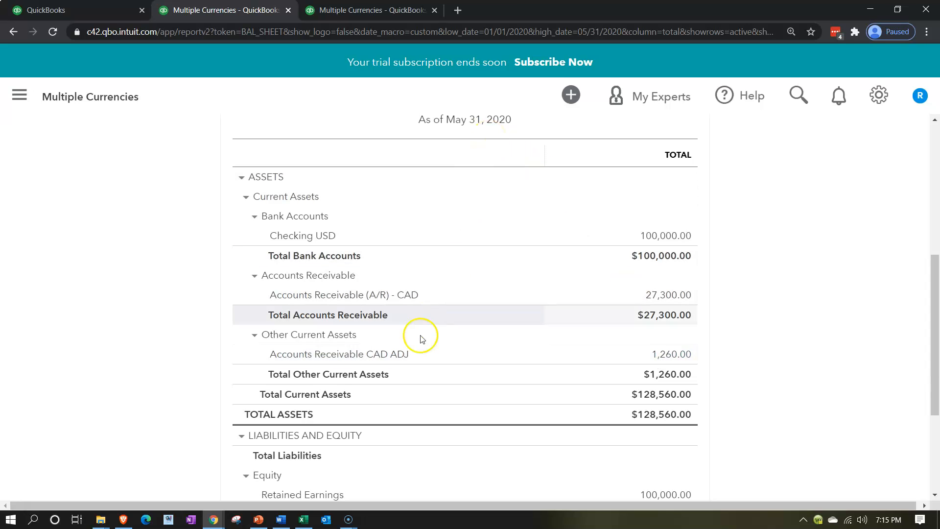
pyautogui.click(413, 362)
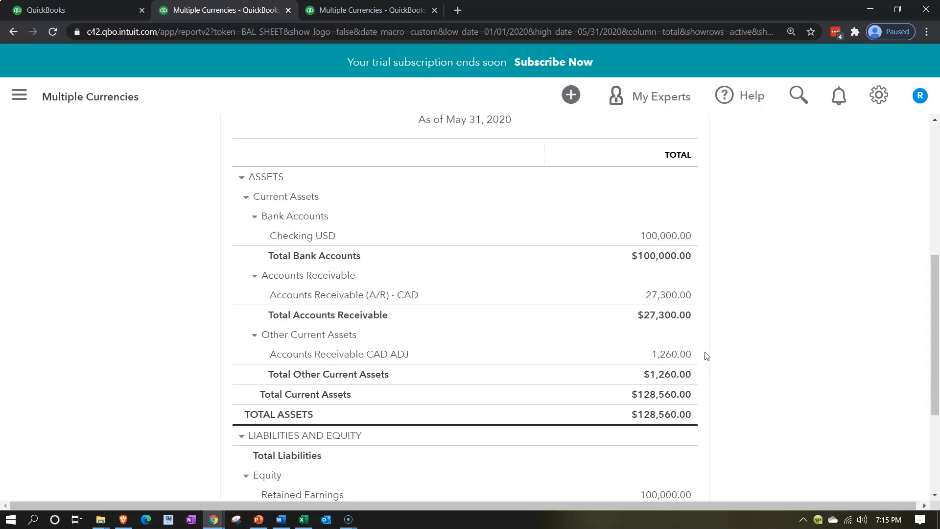
pyautogui.click(694, 358)
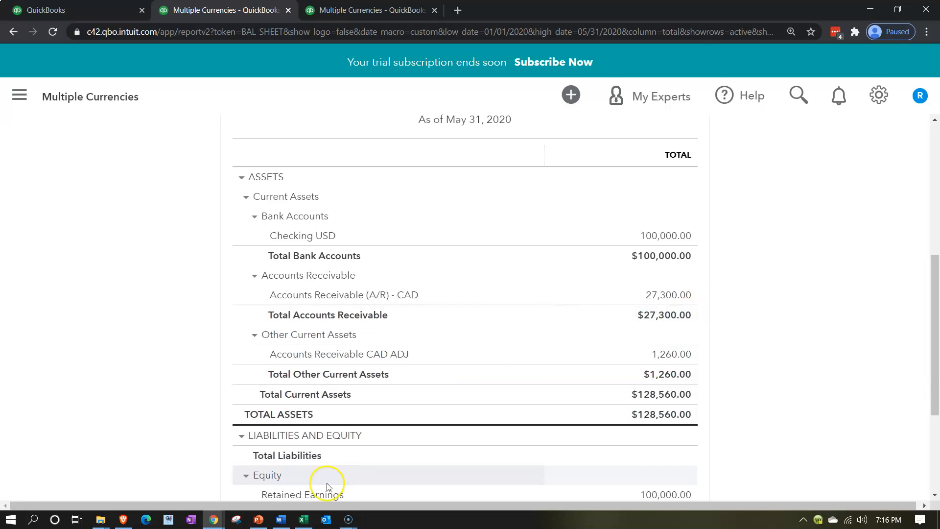
# - Switch to the Excel practice workbook and select the 5/31/x1 Accounts Receivable (CAD) entry in cell F5
pyautogui.click(303, 520)
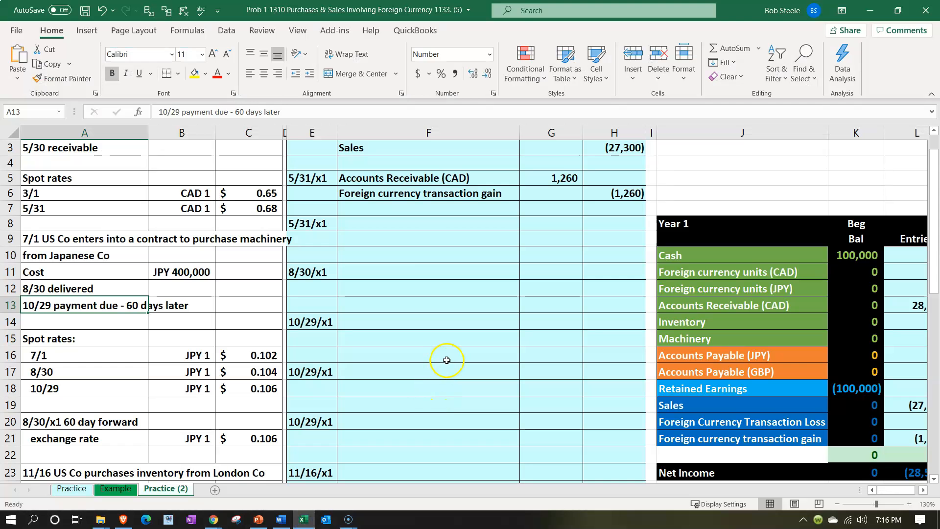
pyautogui.click(446, 360)
pyautogui.scroll(1, 448, 360)
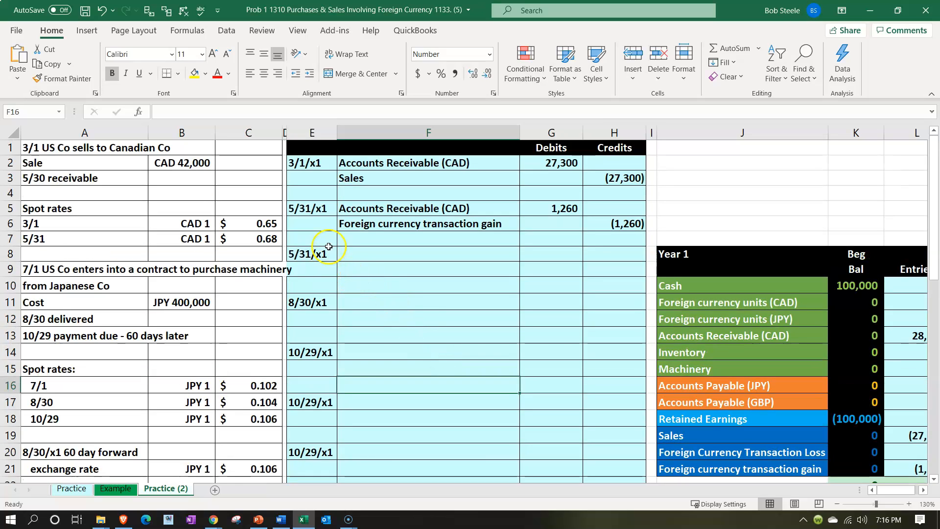
pyautogui.click(365, 215)
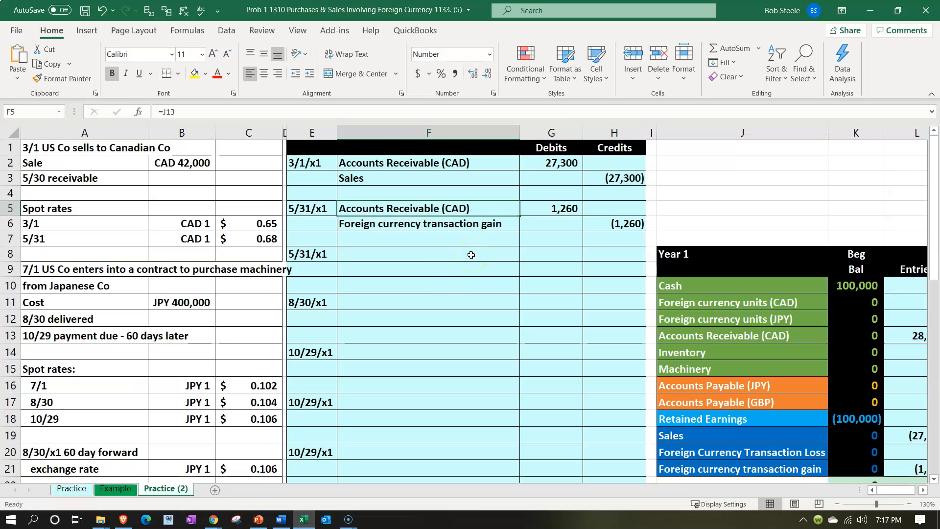
# - Inspect the ending balance formula for Accounts Receivable (CAD) in M13 of the Year 1 worksheet
pyautogui.press('Right')
pyautogui.press('Right')
pyautogui.press('Right')
pyautogui.press('Right')
pyautogui.press('Right')
pyautogui.press('Right')
pyautogui.press('Right')
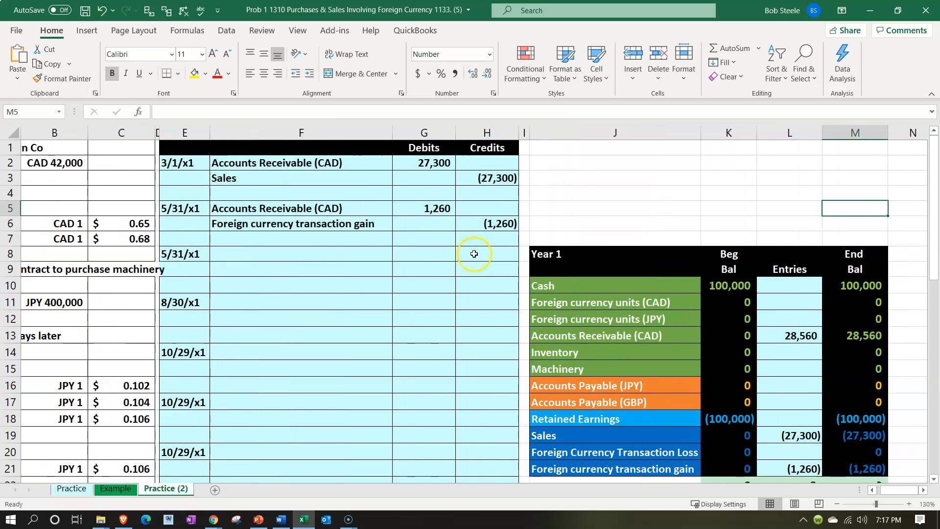
pyautogui.doubleClick(860, 335)
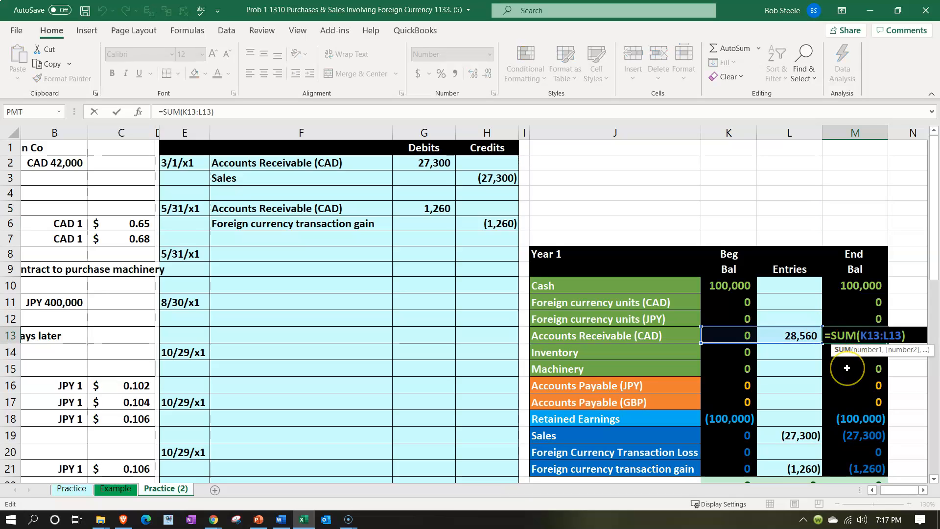
pyautogui.hotkey('ctrl', 'Return')
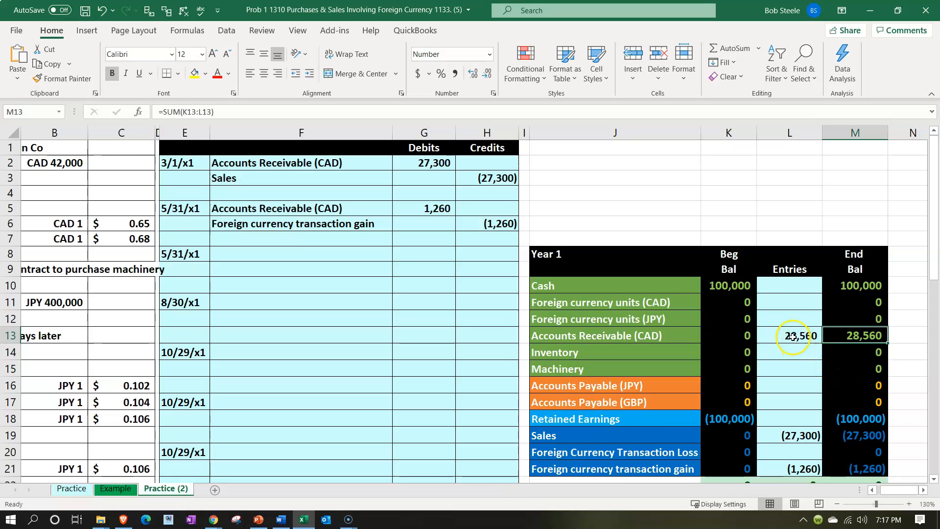
# - Inspect the formulas behind the 3/1/x1 and 5/31/x1 Accounts Receivable (CAD) debits in G2 and G5
pyautogui.click(433, 163)
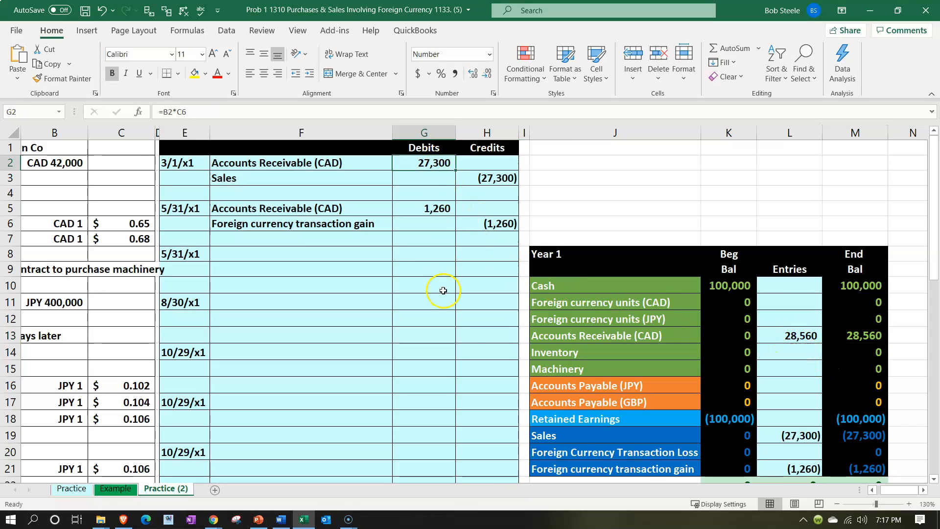
pyautogui.moveTo(900, 491); pyautogui.dragTo(813, 492)
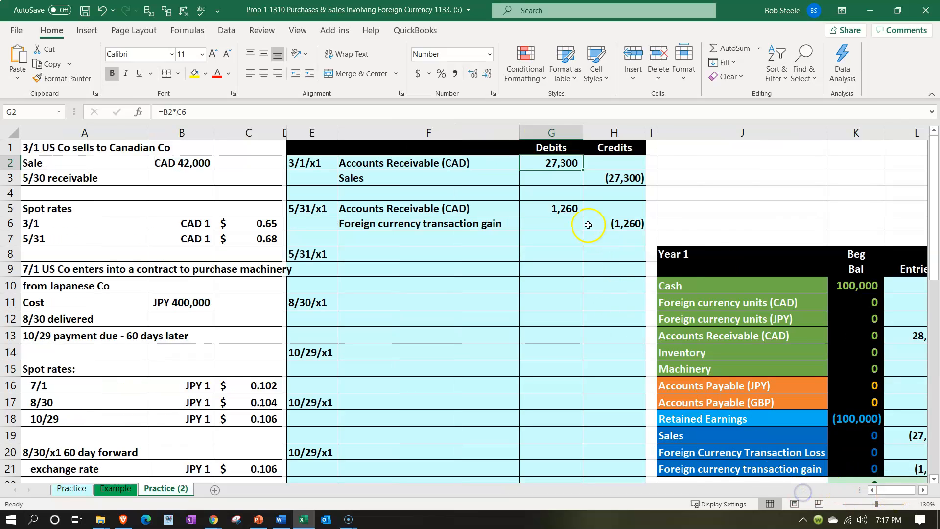
pyautogui.doubleClick(543, 165)
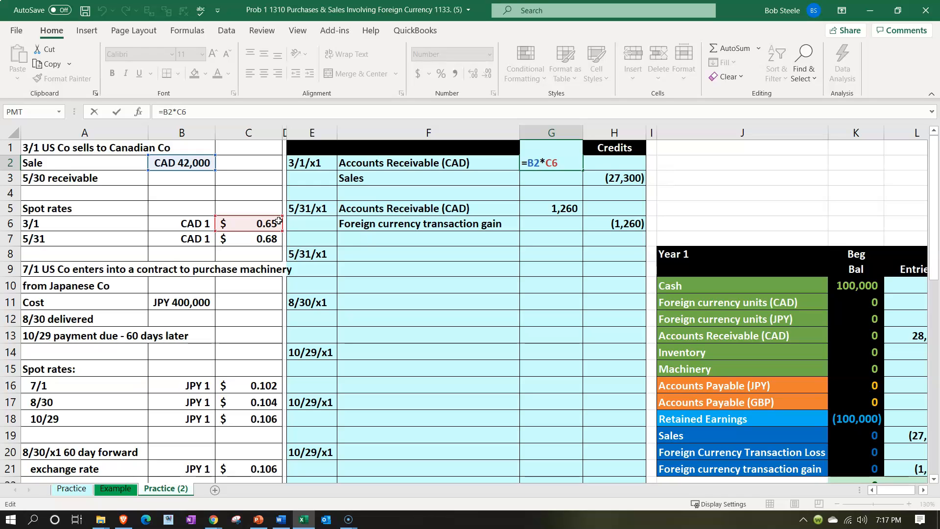
pyautogui.press('Return')
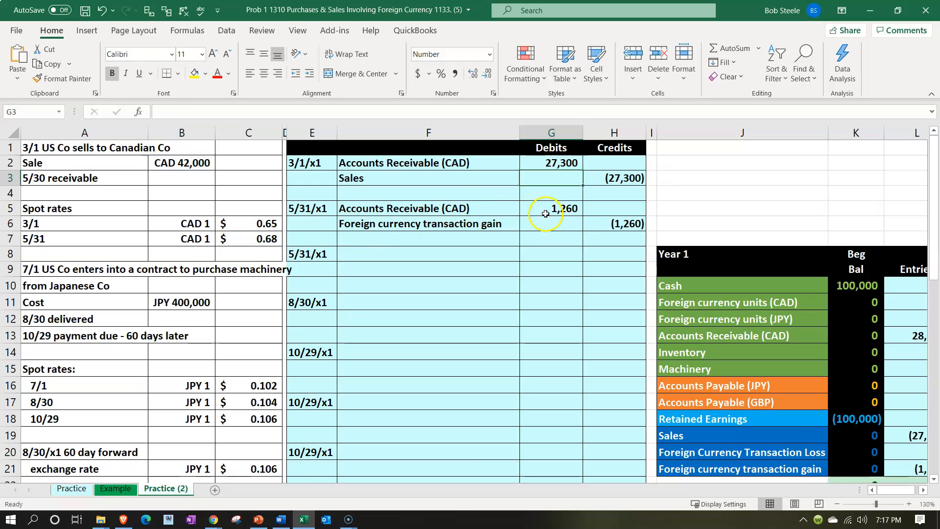
pyautogui.doubleClick(547, 212)
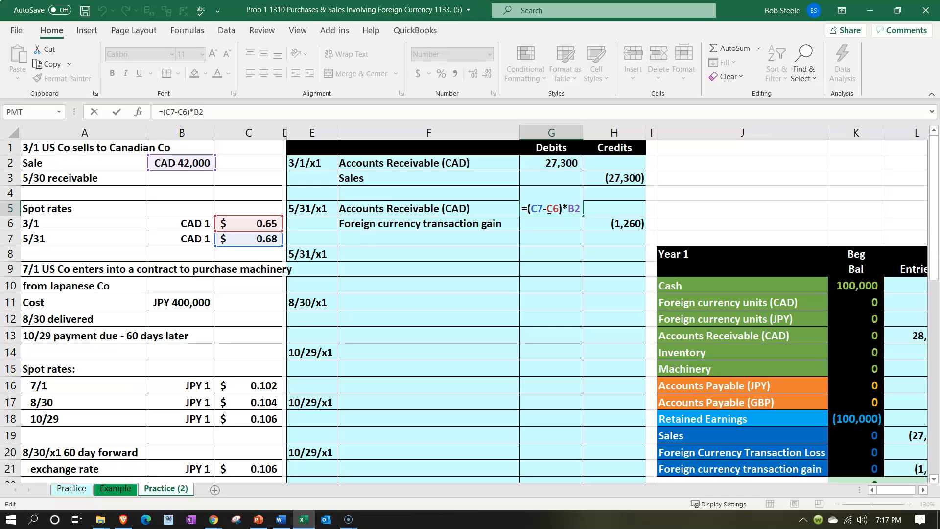
pyautogui.press('Return')
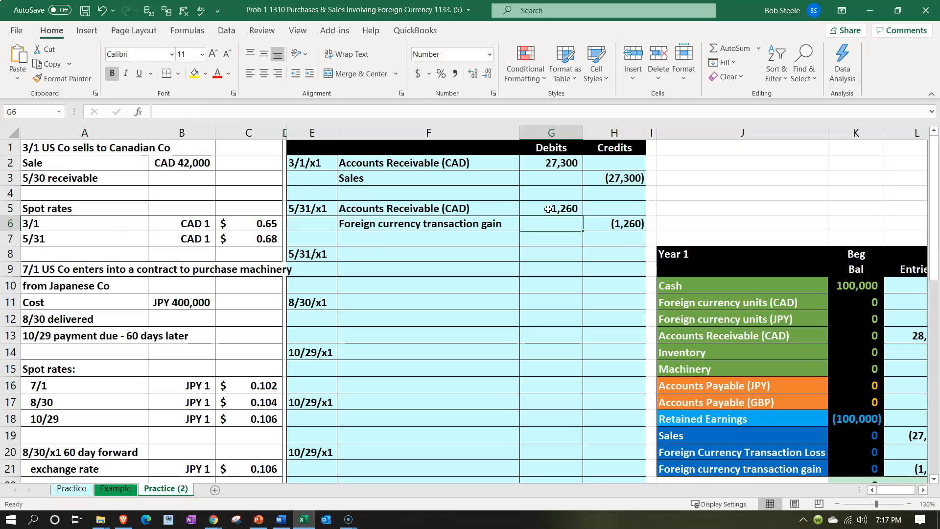
# - Open the calculator and multiply 42000 by .68 to convert the Canadian sale at the 5/31 spot rate
pyautogui.click(107, 242)
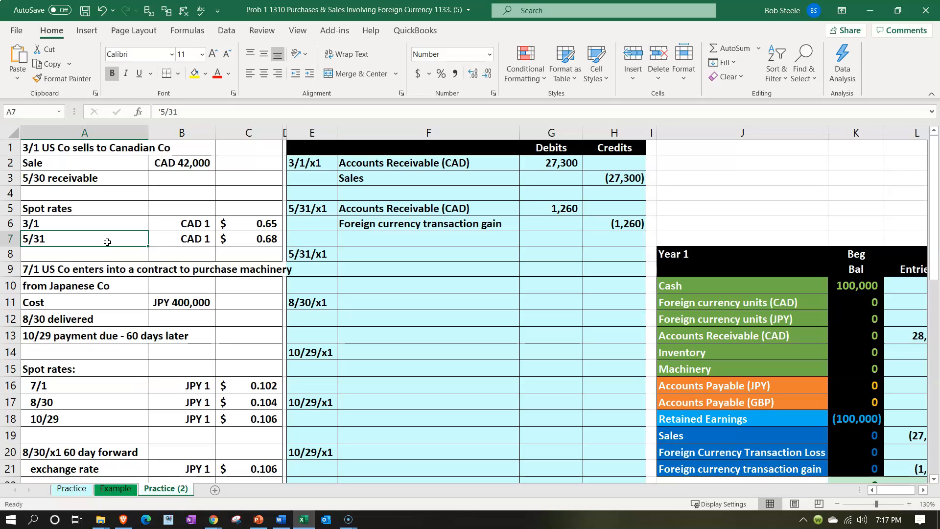
pyautogui.press('XF86Calculator')
pyautogui.click(707, 120)
pyautogui.moveTo(789, 63); pyautogui.dragTo(543, 351)
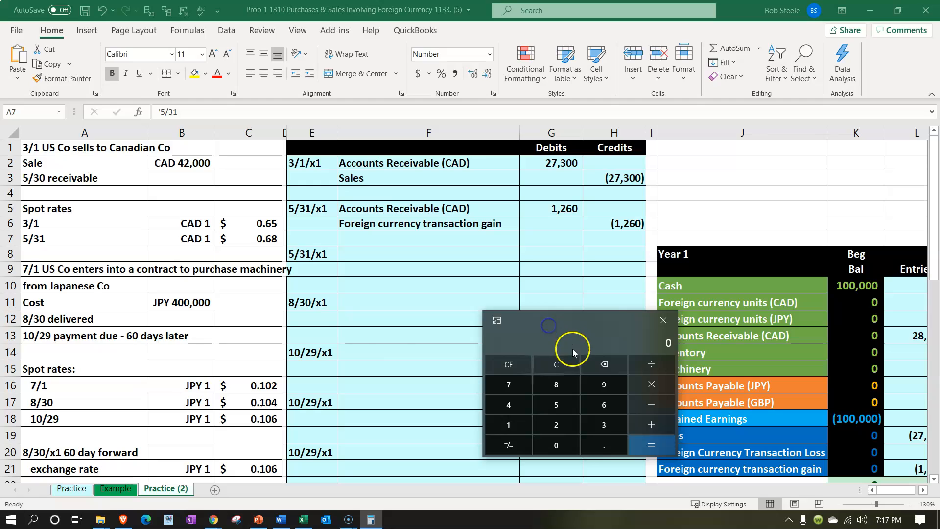
pyautogui.write('42000')
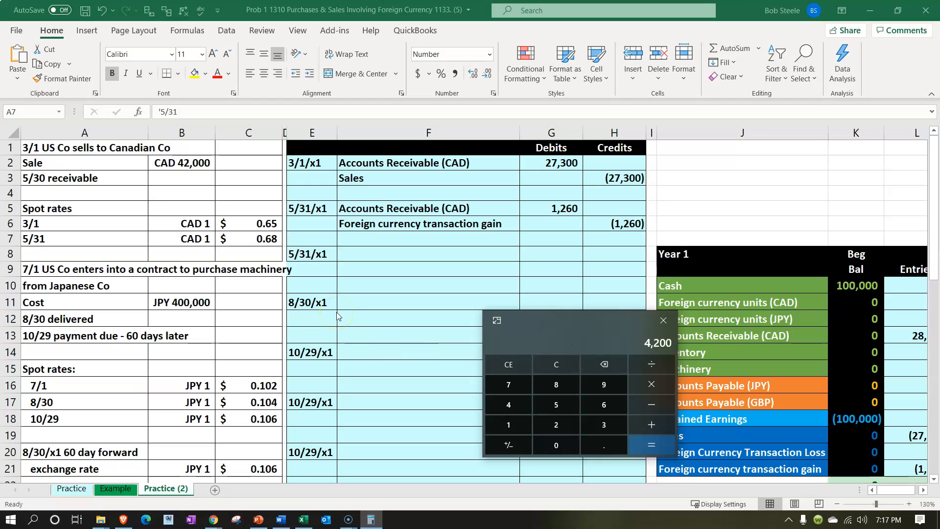
pyautogui.write('*.68')
pyautogui.press('Return')
pyautogui.click(759, 315)
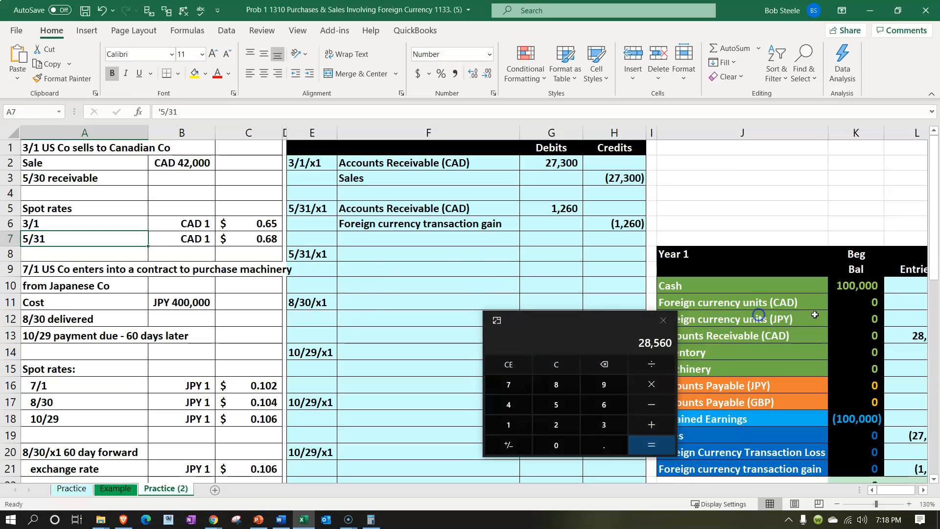
# - Compare the calculator result with the Accounts Receivable (CAD) ending balance in M13, then return to the worksheet without the calculator
pyautogui.press('Right')
pyautogui.press('Right')
pyautogui.press('Right')
pyautogui.press('Down')
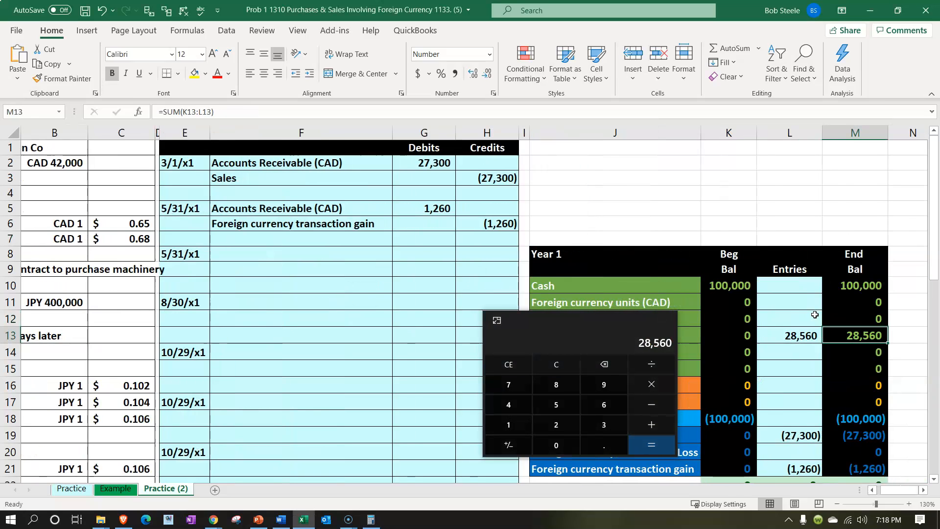
pyautogui.moveTo(576, 321); pyautogui.dragTo(939, 219)
pyautogui.click(930, 187)
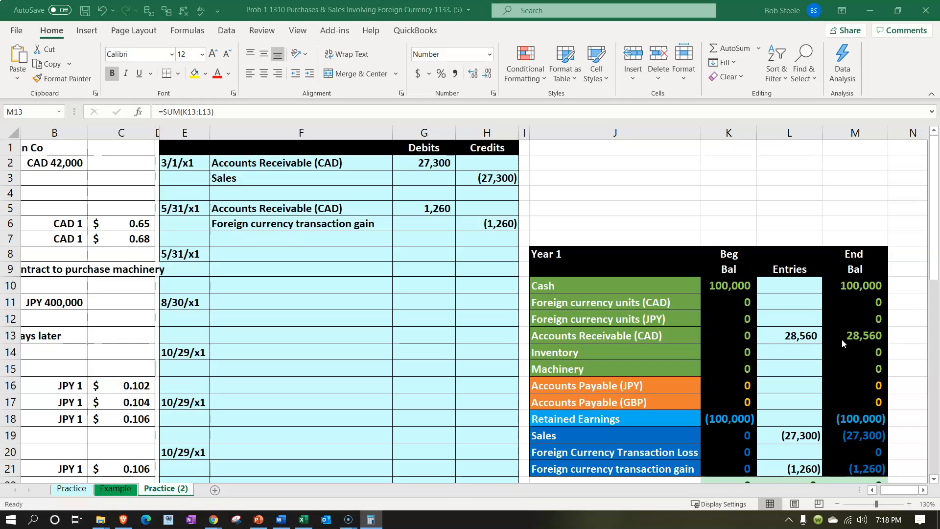
pyautogui.click(342, 292)
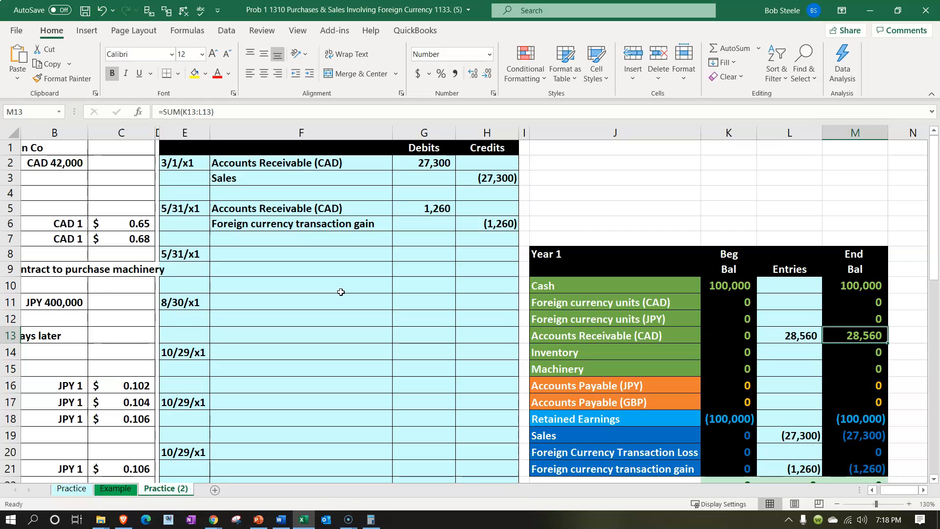
# - Review the 5/31/x1 receivable adjustment entry in F5:H6 against the Canadian dollar spot rates
pyautogui.moveTo(330, 210); pyautogui.dragTo(466, 217)
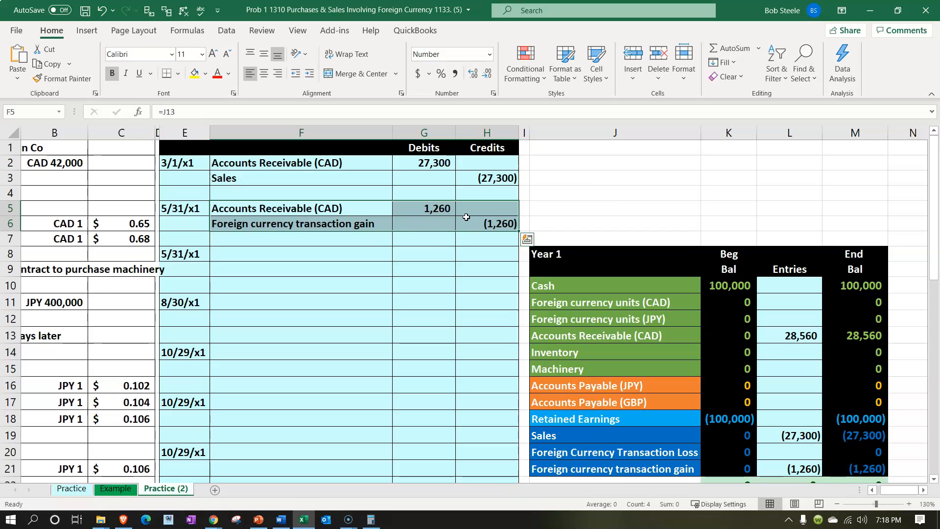
pyautogui.press('Left')
pyautogui.press('Left')
pyautogui.press('Left')
pyautogui.press('Left')
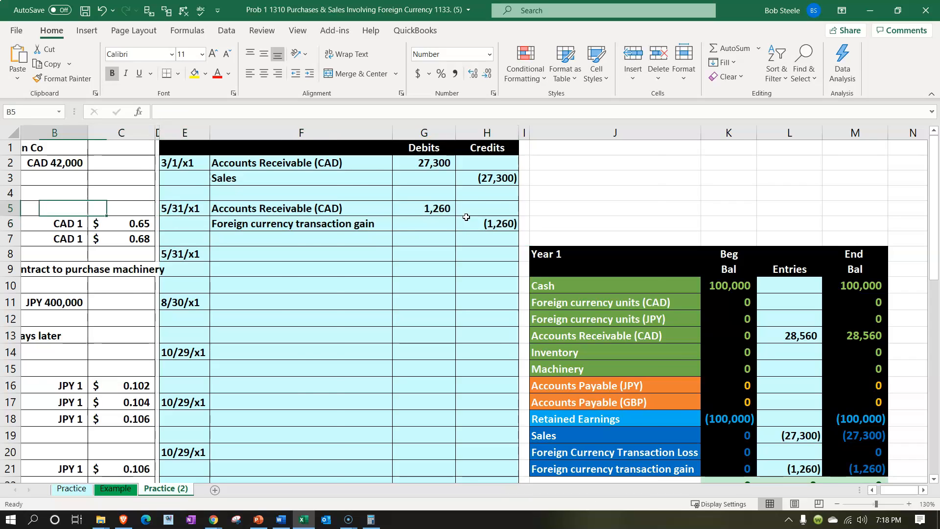
pyautogui.press('Left')
pyautogui.press('Down')
pyautogui.press('Right')
pyautogui.press('Right')
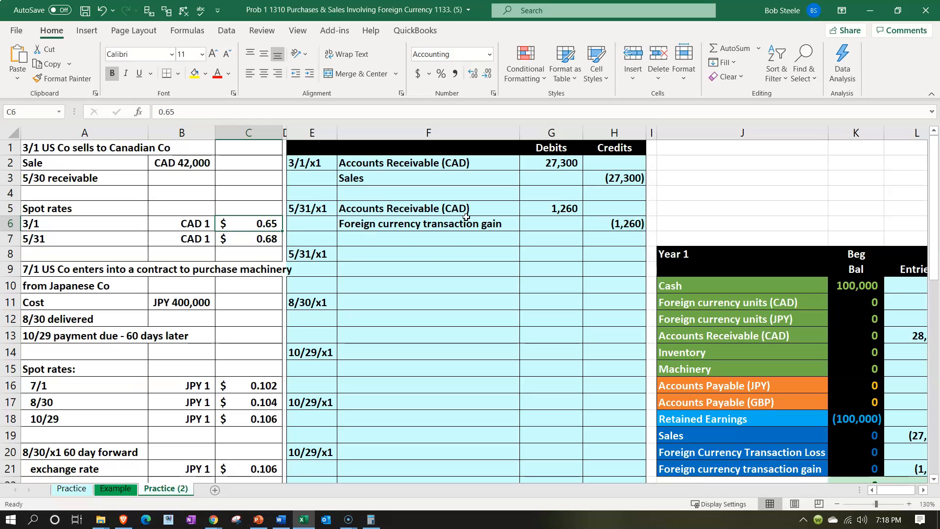
# - Enter =J11 in F8 to name Foreign currency units (CAD) as the debit account of the second 5/31/x1 entry
pyautogui.click(405, 250)
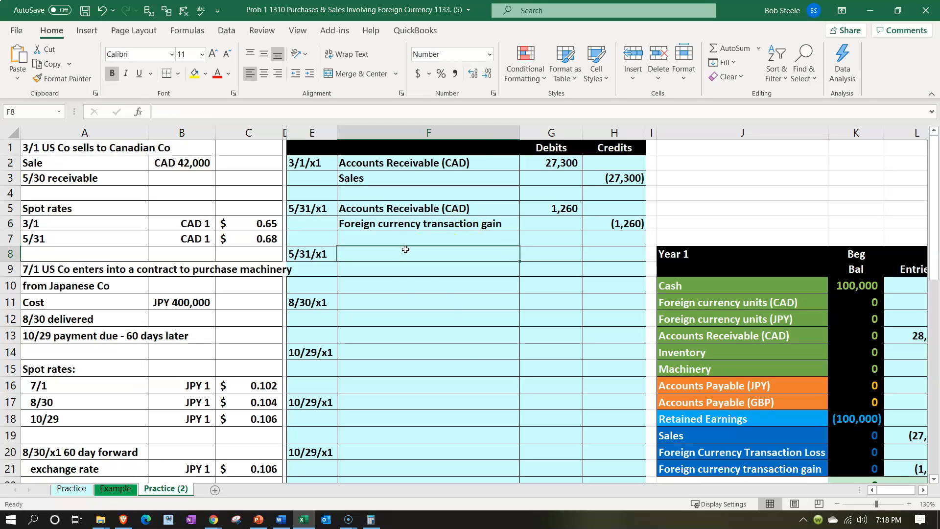
pyautogui.write('=')
pyautogui.press('Right')
pyautogui.press('Right')
pyautogui.press('Right')
pyautogui.press('Right')
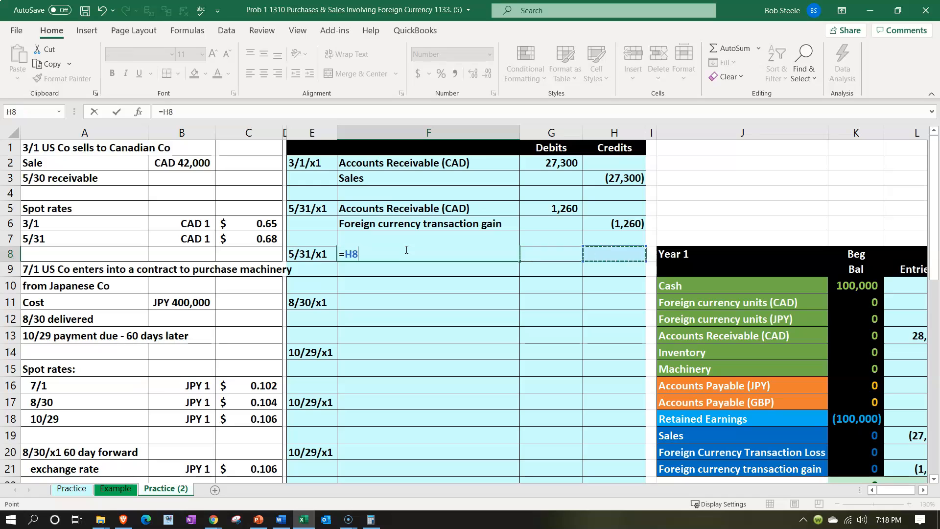
pyautogui.press('Down')
pyautogui.press('Down')
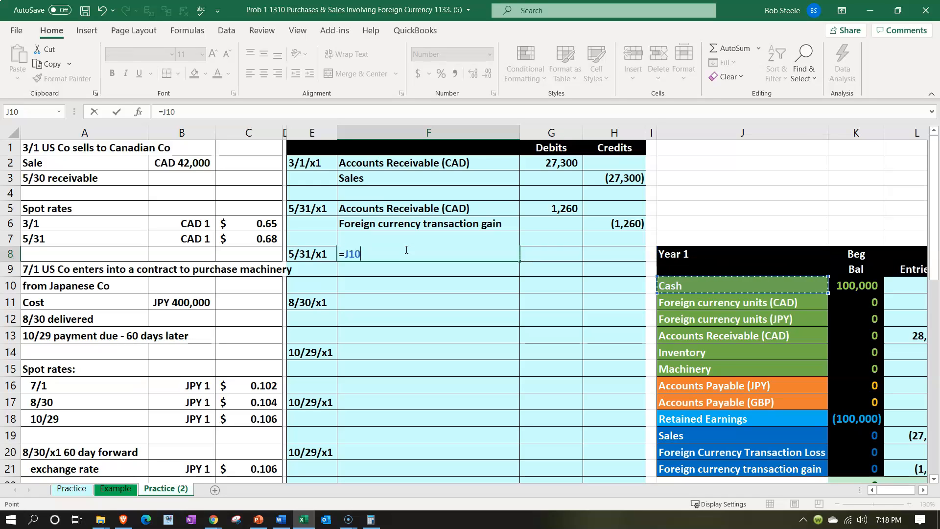
pyautogui.press('Down')
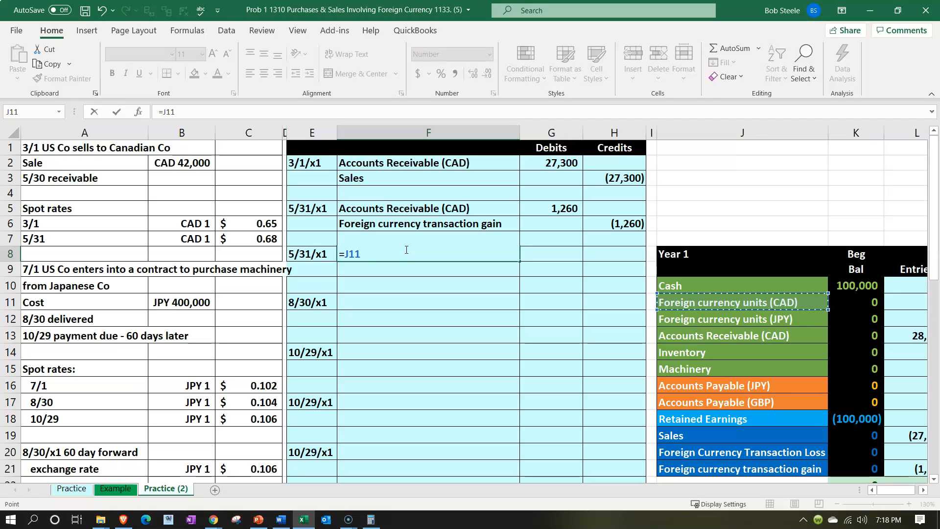
pyautogui.press('Return')
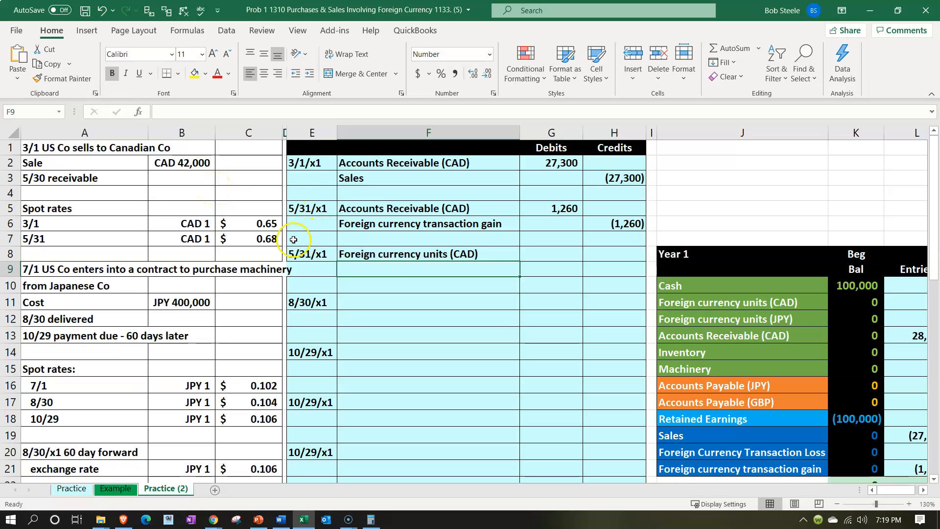
# - Enter =B2*C7 in G8 as the Foreign currency units (CAD) debit, using the sale amount and 5/31 spot rate
pyautogui.click(533, 259)
pyautogui.write('=')
pyautogui.press('Left')
pyautogui.press('Left')
pyautogui.press('Left')
pyautogui.press('Left')
pyautogui.press('Up')
pyautogui.press('Up')
pyautogui.press('Up')
pyautogui.press('Up')
pyautogui.press('Up')
pyautogui.press('Left')
pyautogui.press('Up')
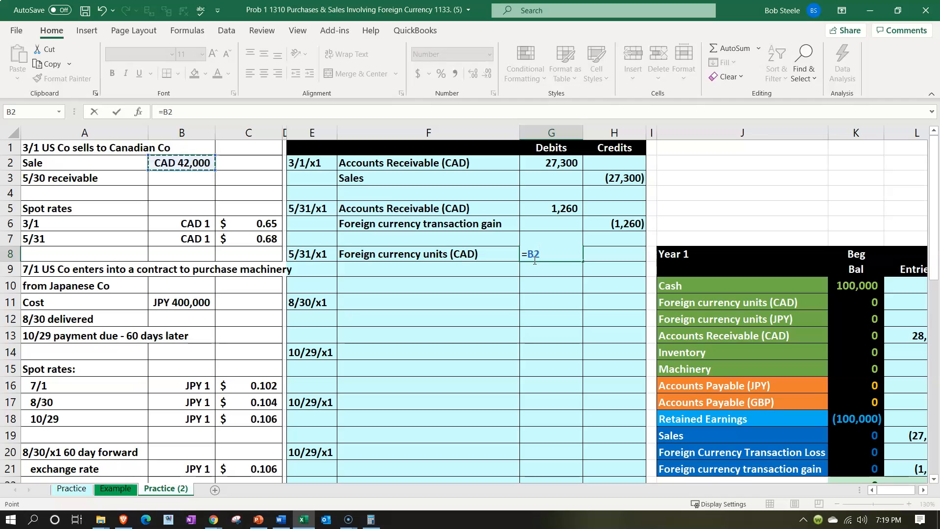
pyautogui.write('*')
pyautogui.press('Left')
pyautogui.press('Left')
pyautogui.press('Left')
pyautogui.press('Left')
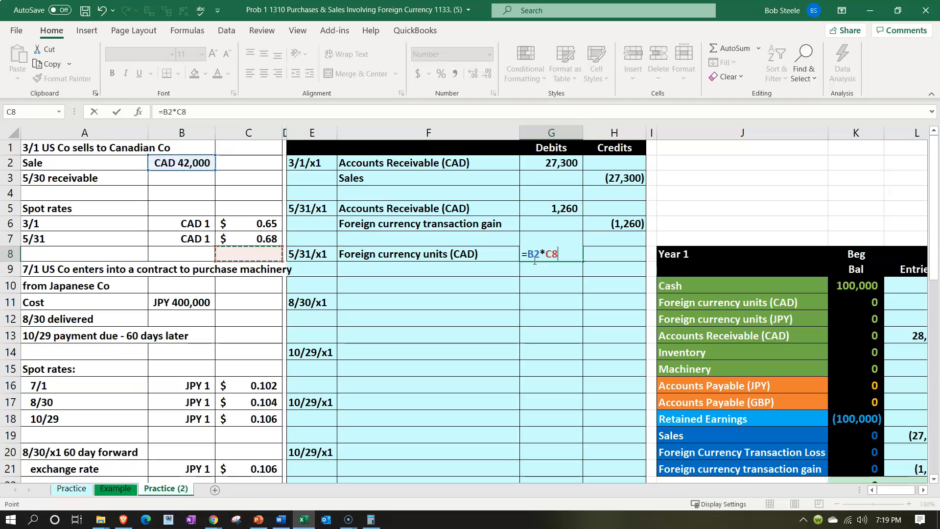
pyautogui.press('Up')
pyautogui.press('Return')
# - Enter =-G8 in H9 as the matching credit of the second 5/31/x1 entry
pyautogui.press('Right')
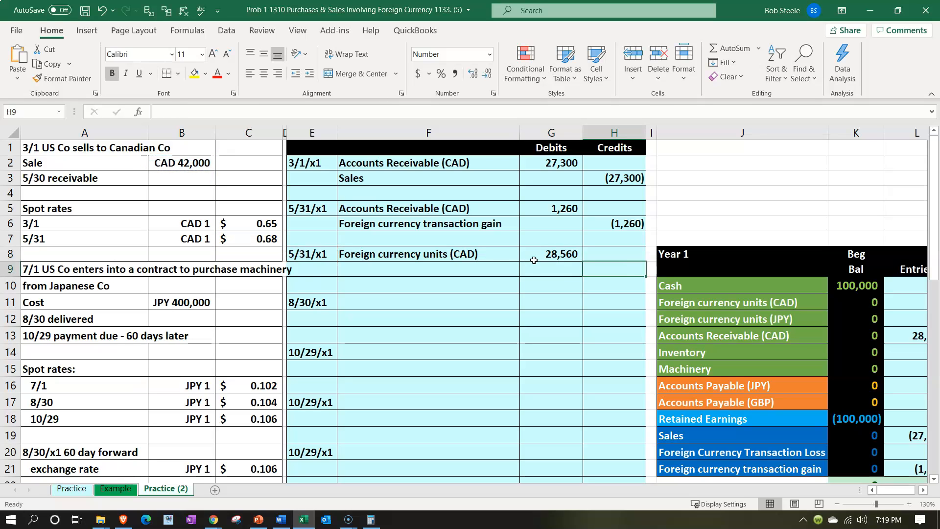
pyautogui.write('=-')
pyautogui.press('Up')
pyautogui.press('Left')
pyautogui.press('Return')
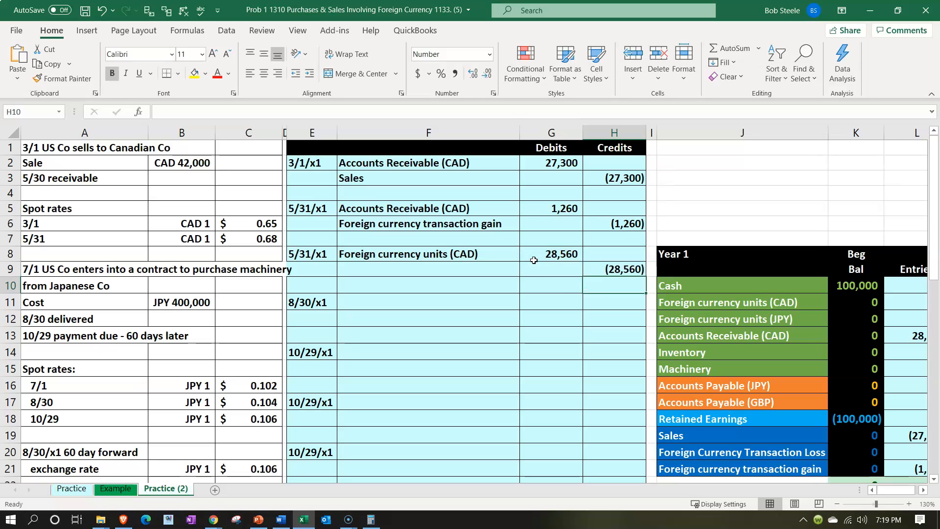
# - Enter =J13 in F9 to name Accounts Receivable (CAD) as the credited account
pyautogui.press('Up')
pyautogui.press('Left')
pyautogui.press('Left')
pyautogui.write('=')
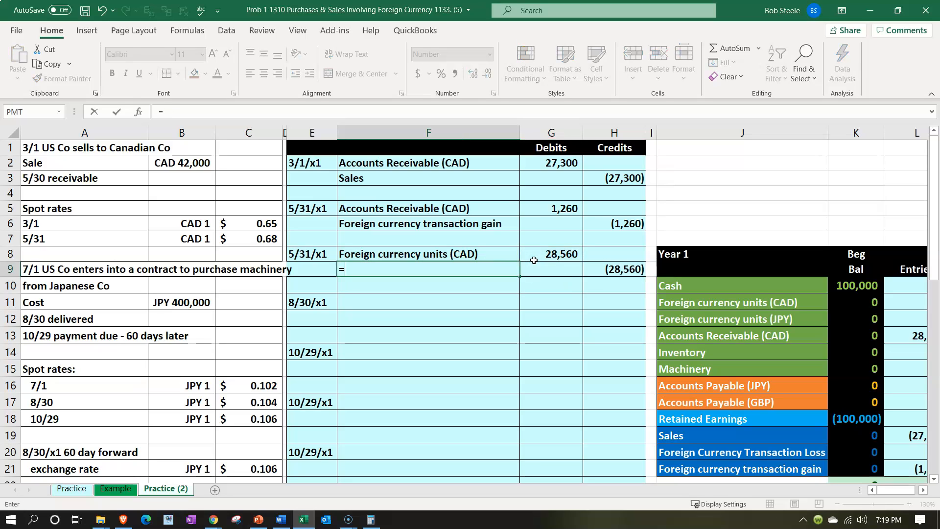
pyautogui.press('Right')
pyautogui.press('Right')
pyautogui.press('Right')
pyautogui.press('Right')
pyautogui.press('Down')
pyautogui.press('Down')
pyautogui.press('Down')
pyautogui.press('Down')
pyautogui.press('Return')
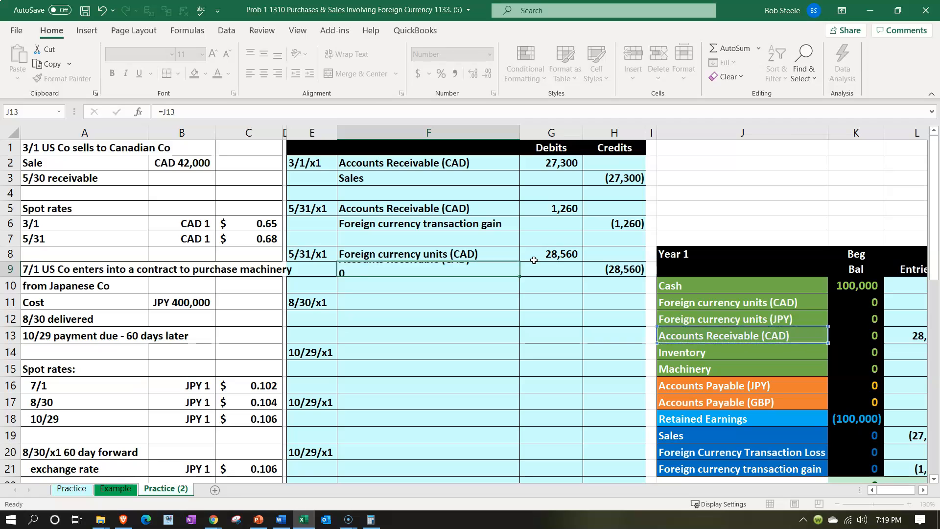
# - Post the debit to Foreign currency units (CAD) by entering =G8 in L11, and check that account's row through its ending balance
pyautogui.press('Right')
pyautogui.press('Right')
pyautogui.press('Right')
pyautogui.press('Right')
pyautogui.press('Right')
pyautogui.press('Right')
pyautogui.press('Right')
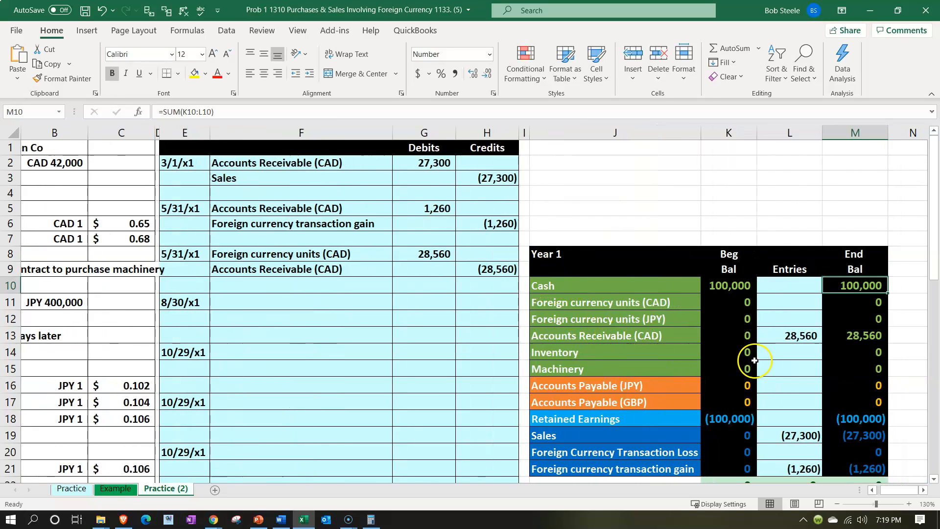
pyautogui.click(788, 305)
pyautogui.write('=')
pyautogui.press('Left')
pyautogui.press('Left')
pyautogui.press('Left')
pyautogui.press('Left')
pyautogui.press('Left')
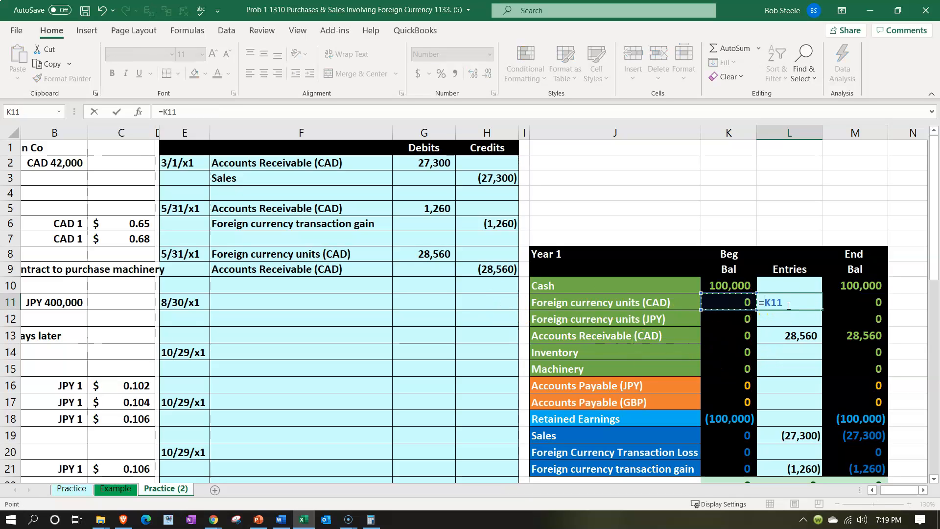
pyautogui.press('Up')
pyautogui.press('Up')
pyautogui.press('Up')
pyautogui.press('Return')
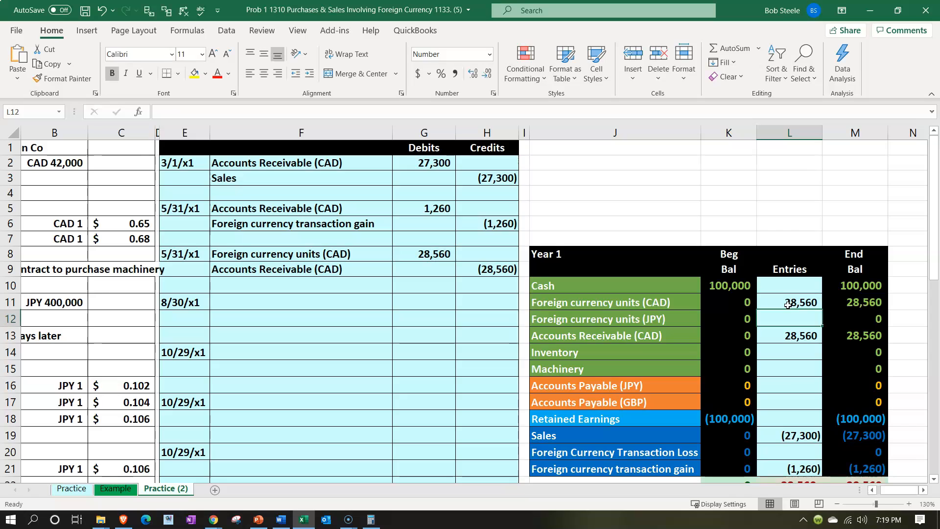
pyautogui.moveTo(647, 302); pyautogui.dragTo(840, 307)
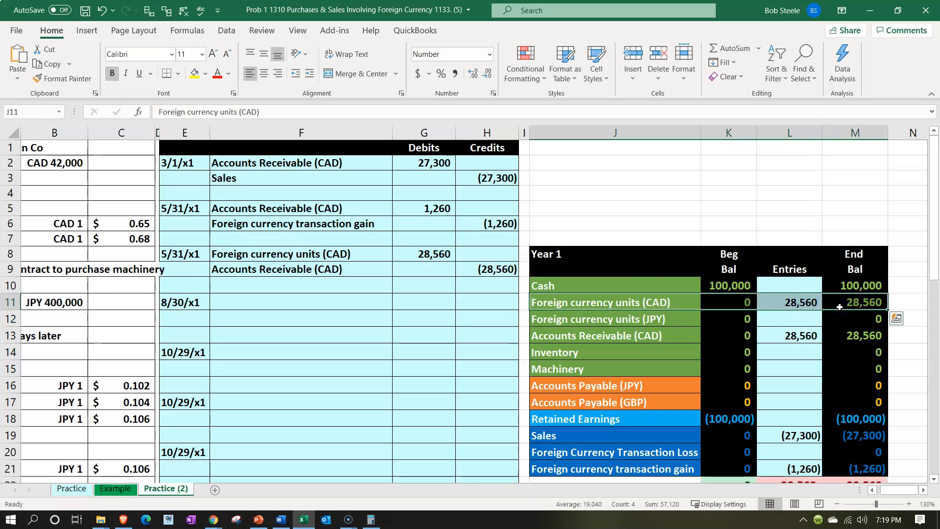
pyautogui.click(839, 307)
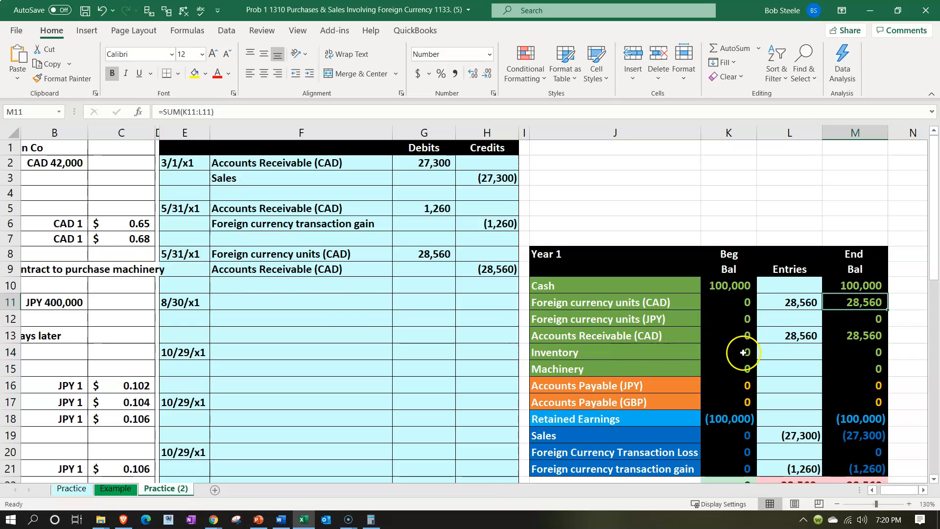
# - Post the credit to Accounts Receivable (CAD) by extending the formula in L13 to =G2+G5+H9
pyautogui.doubleClick(776, 336)
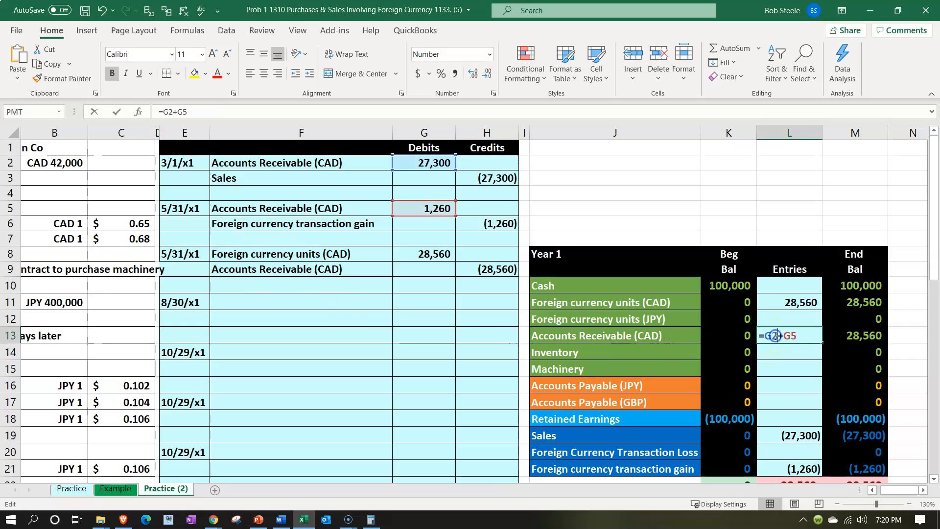
pyautogui.click(807, 335)
pyautogui.write('+')
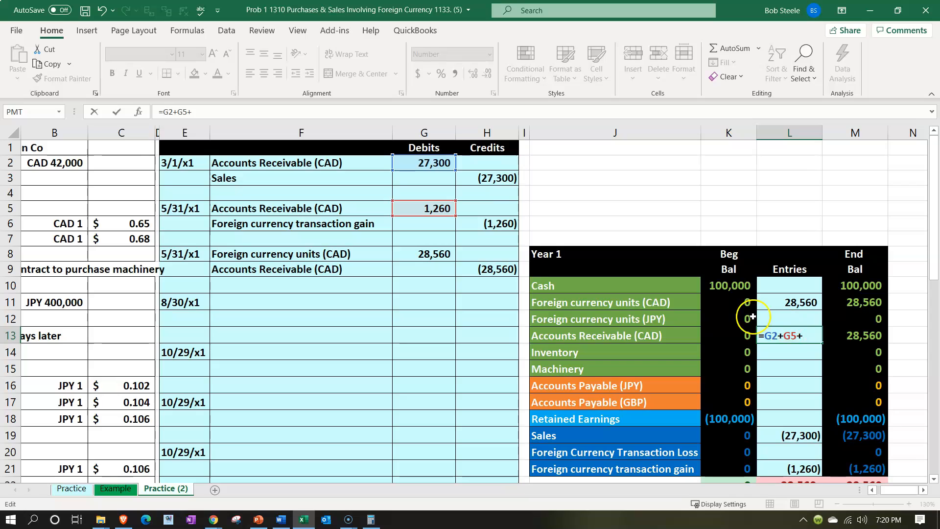
pyautogui.click(492, 268)
pyautogui.press('Return')
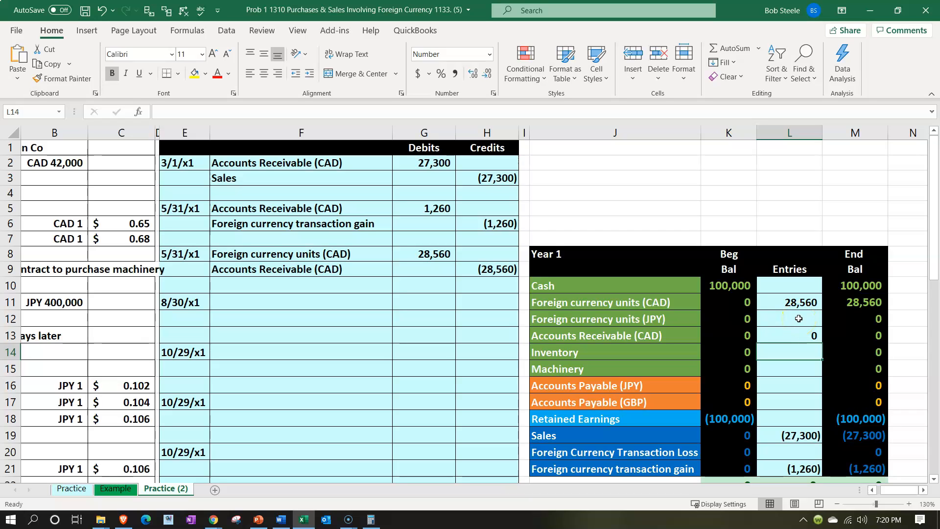
# - Compare the 5/31/x1 receivable adjustment entry with the foreign currency receipt entry in columns F to H
pyautogui.moveTo(326, 207); pyautogui.dragTo(461, 217)
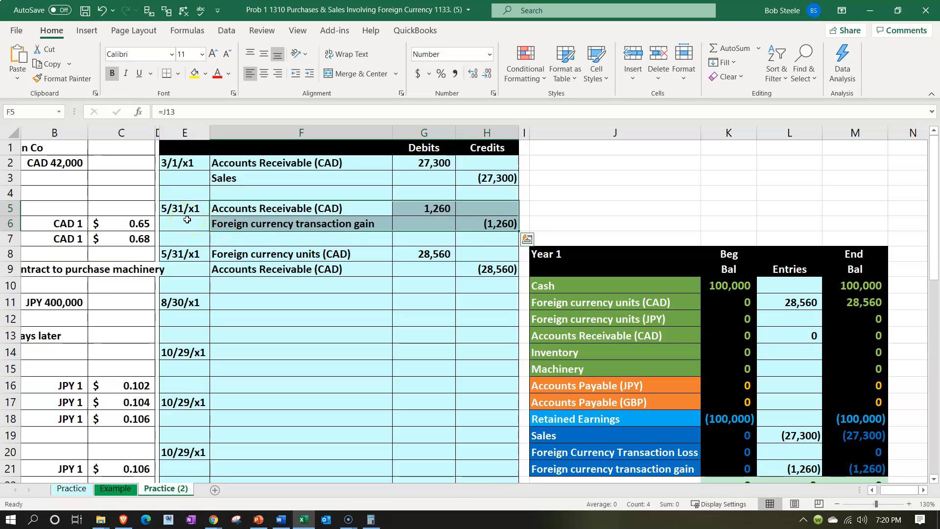
pyautogui.moveTo(252, 208); pyautogui.dragTo(480, 217)
pyautogui.moveTo(346, 255); pyautogui.dragTo(469, 266)
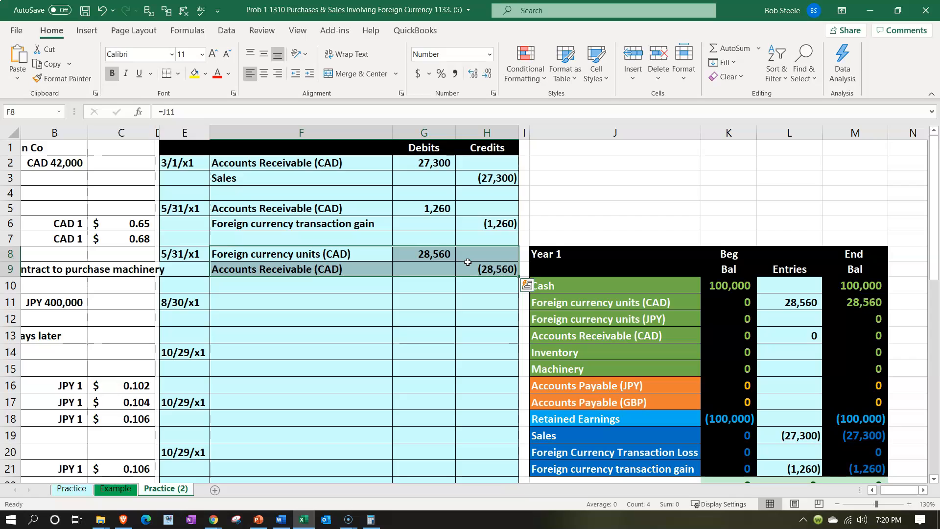
pyautogui.moveTo(375, 223); pyautogui.dragTo(485, 221)
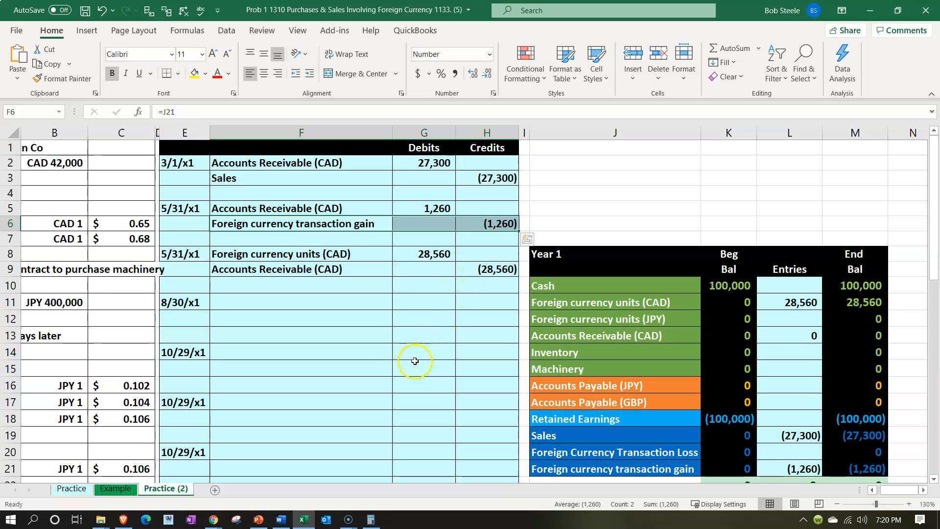
# - Switch to QuickBooks Online in the browser and start a new USD journal entry dated 06/01/2020
pyautogui.click(213, 519)
pyautogui.click(200, 497)
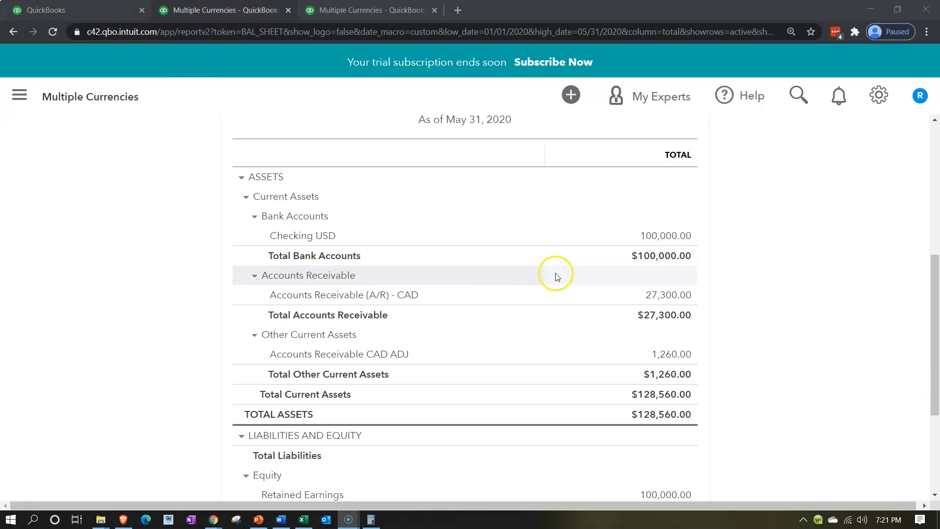
pyautogui.click(81, 10)
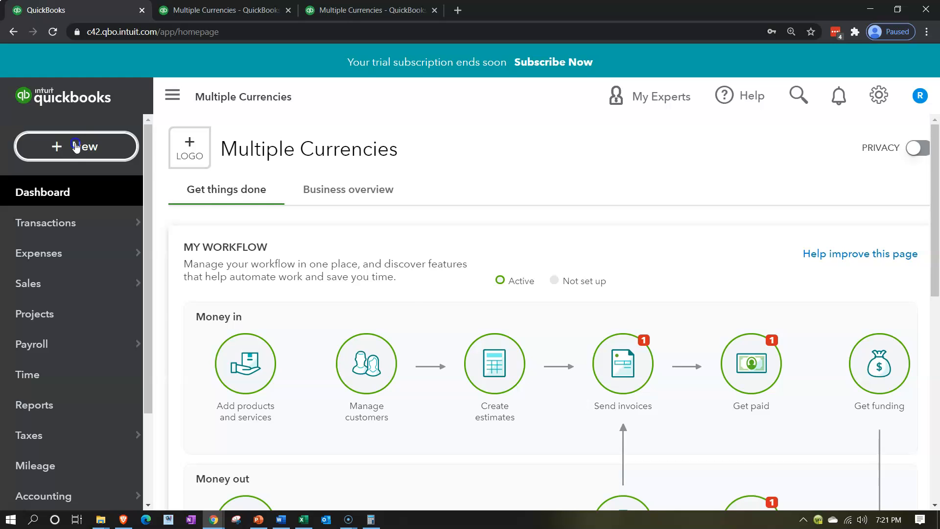
pyautogui.click(76, 146)
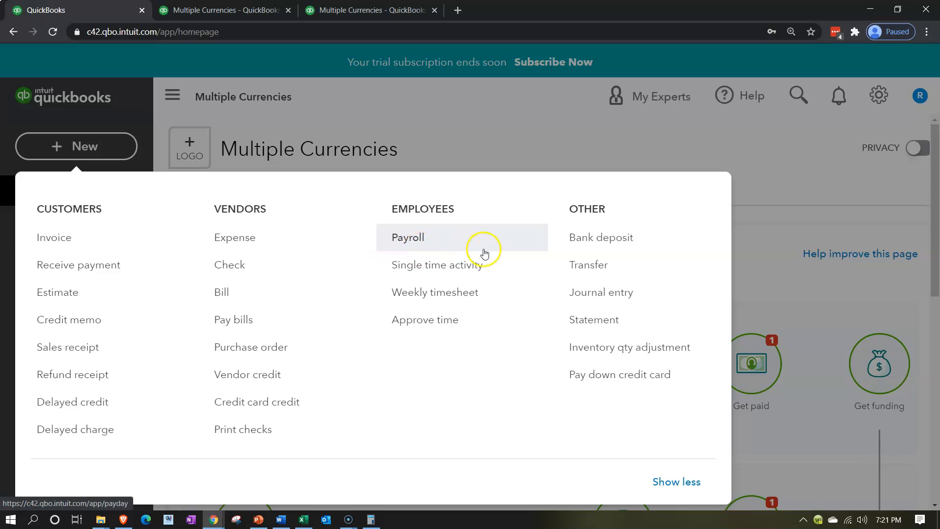
pyautogui.click(571, 289)
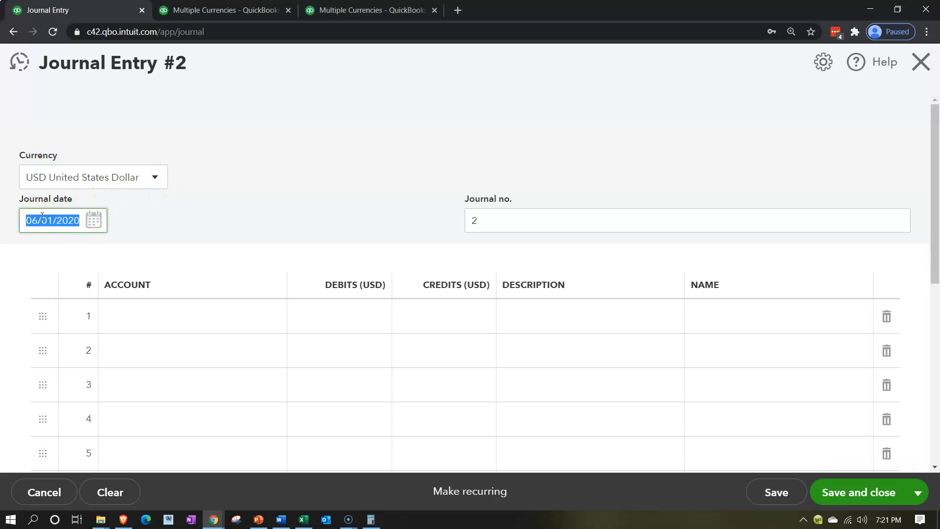
pyautogui.press('Tab')
pyautogui.press('Tab')
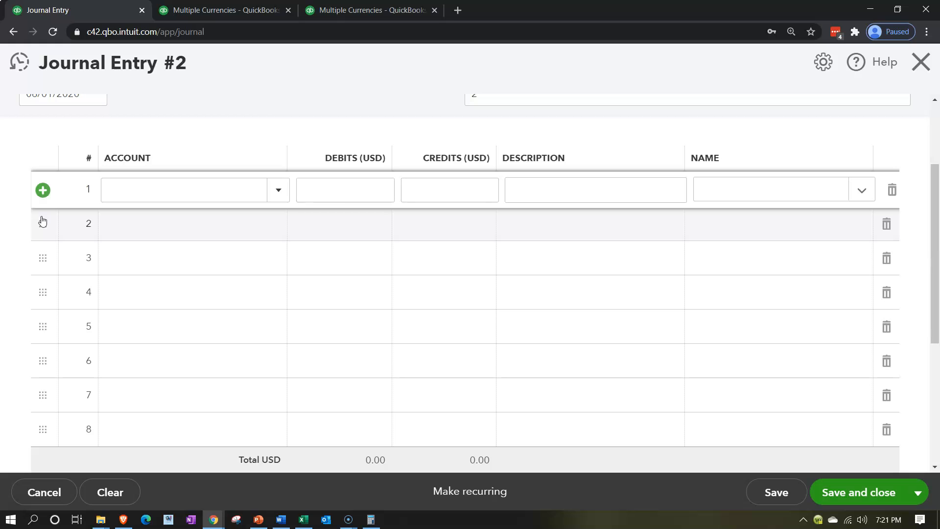
# - Choose Accounts Receivable CAD ADJ as the account on journal line 1, checking the adjustment account on the balance sheet
pyautogui.hotkey('ctrl', '-')
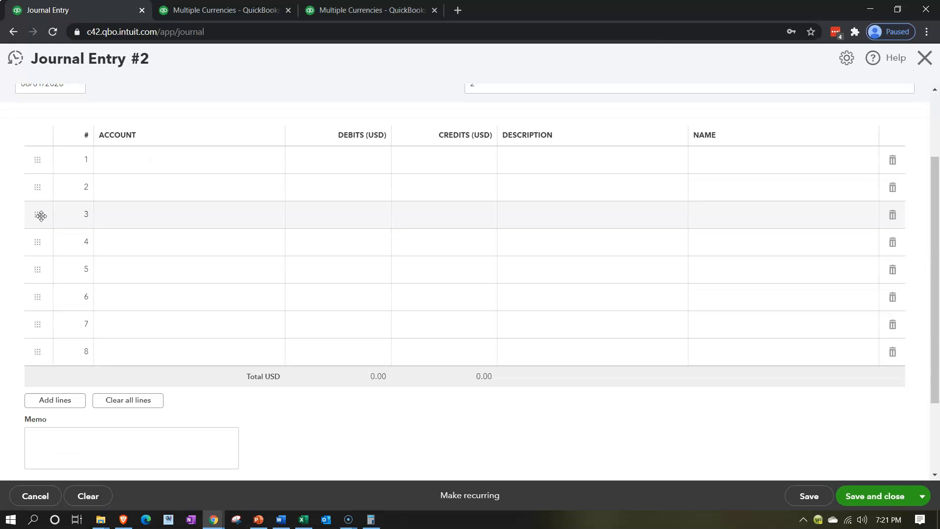
pyautogui.scroll(2, 41, 216)
pyautogui.click(101, 251)
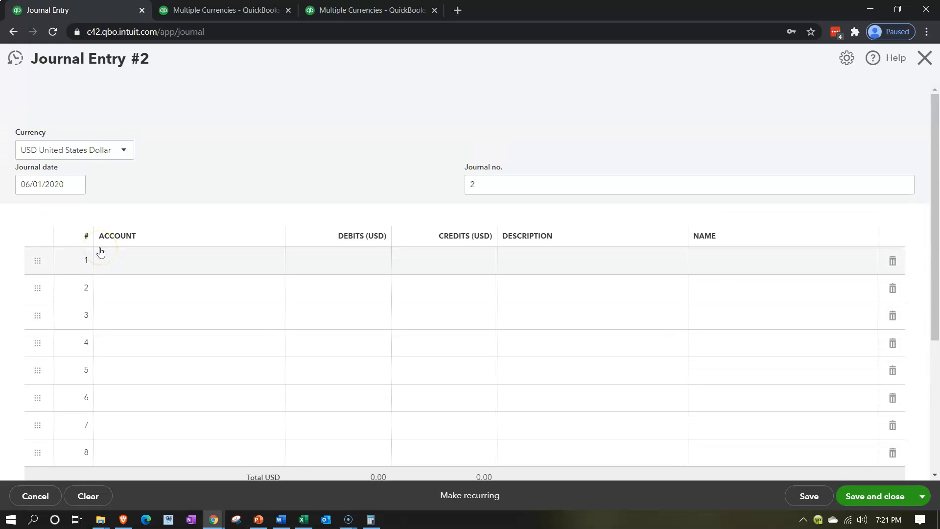
pyautogui.click(124, 258)
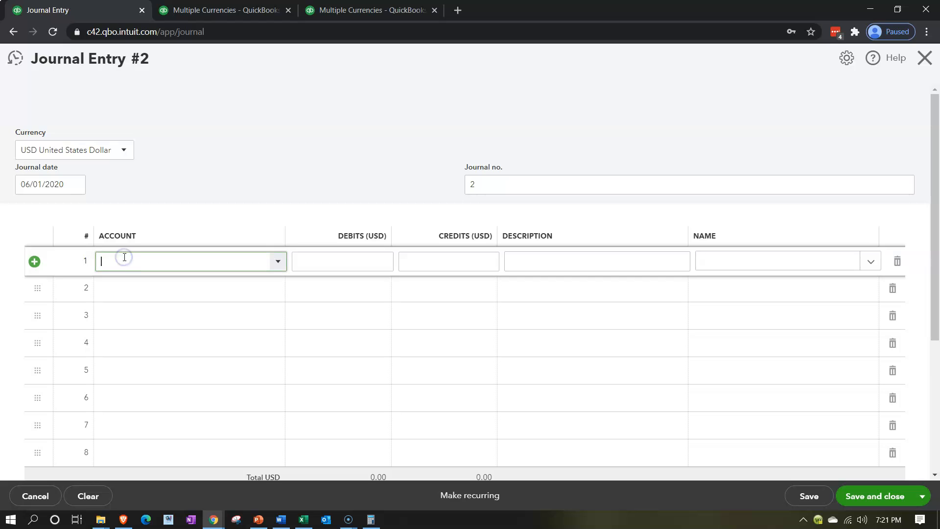
pyautogui.click(208, 12)
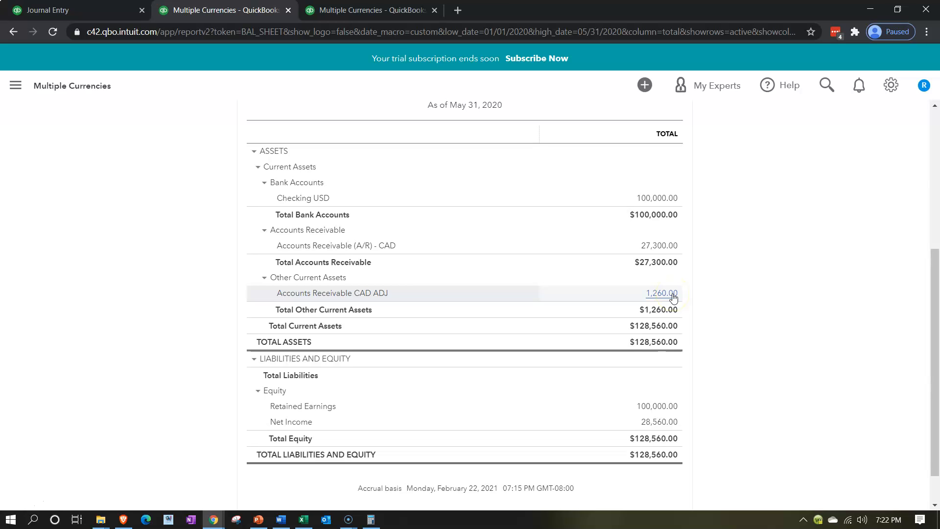
pyautogui.click(78, 11)
pyautogui.write('accoun')
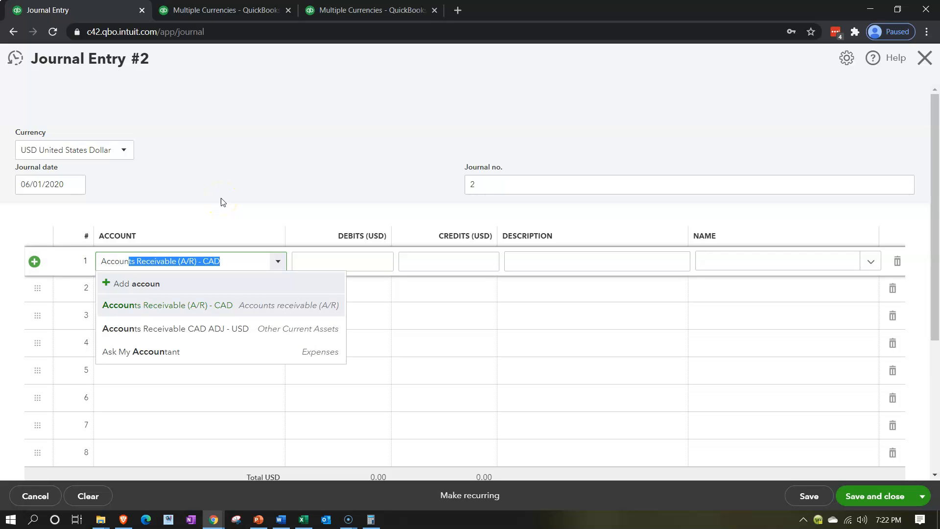
pyautogui.press('Down')
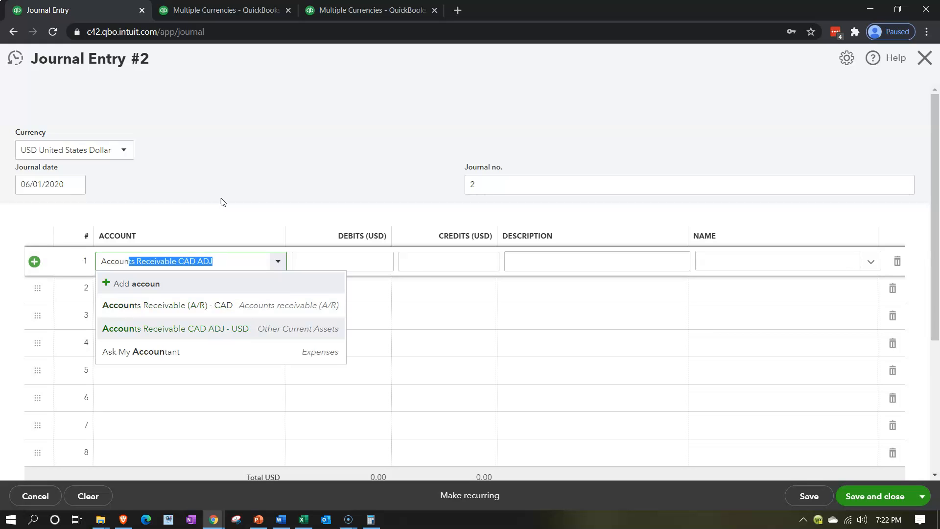
pyautogui.press('Tab')
pyautogui.press('Tab')
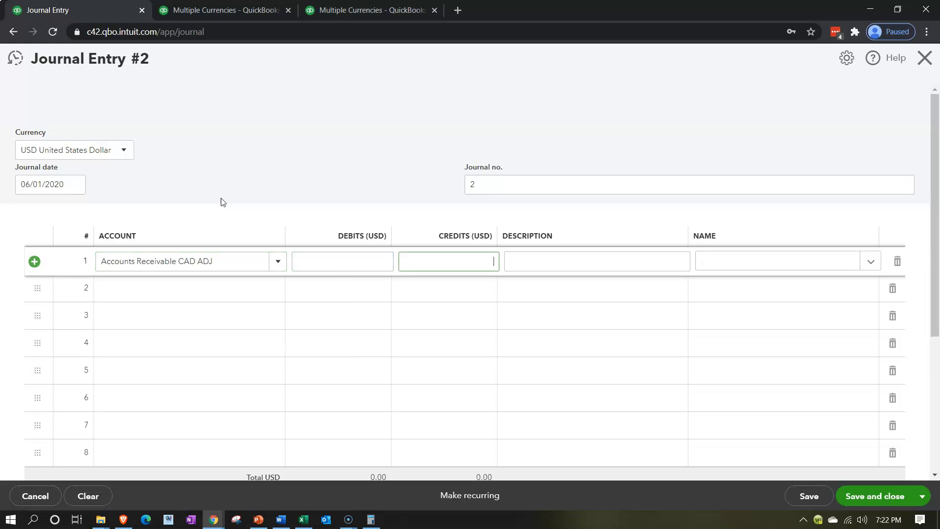
# - Enter a credit of 1,260 with the description ADJ Entry on journal line 1
pyautogui.click(246, 13)
pyautogui.click(97, 9)
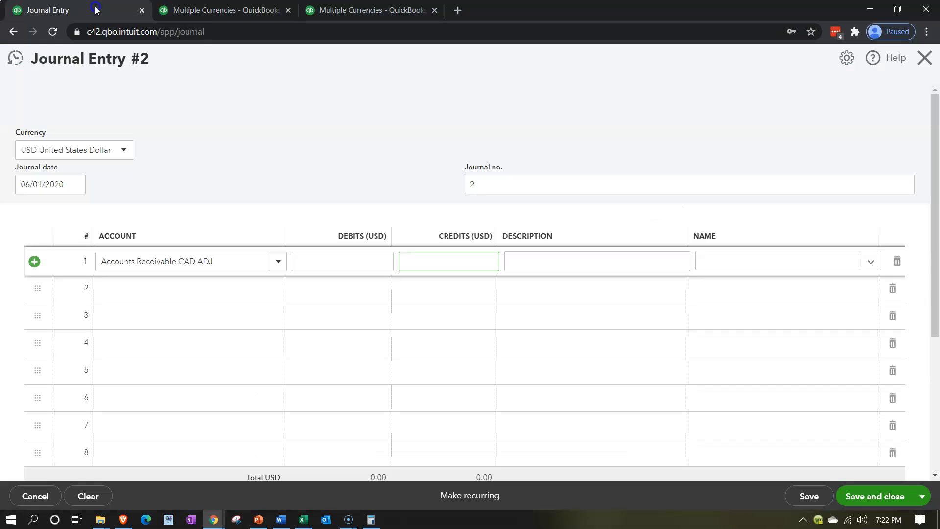
pyautogui.press('Tab')
pyautogui.doubleClick(480, 261)
pyautogui.write('1260')
pyautogui.press('Tab')
pyautogui.write('ADJ Entry')
pyautogui.press('Tab')
pyautogui.press('Tab')
pyautogui.press('Tab')
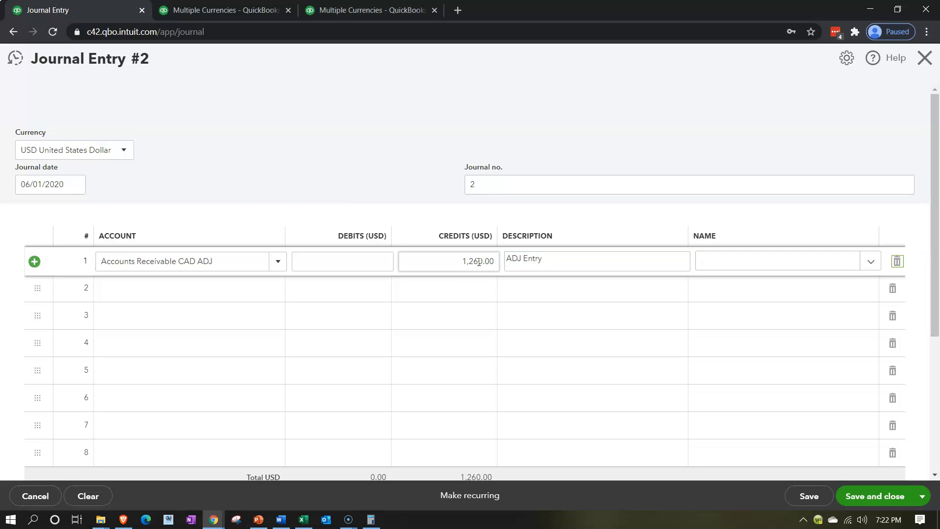
# - Debit Foreign Currency Gian / Loss for 1,260 on journal line 2, and save and close the entry
pyautogui.click(231, 289)
pyautogui.write('g')
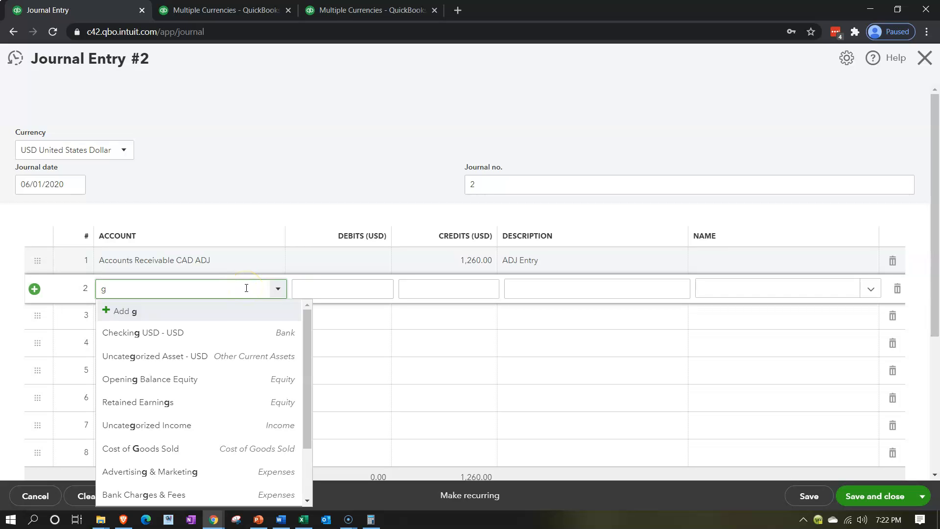
pyautogui.write('ain')
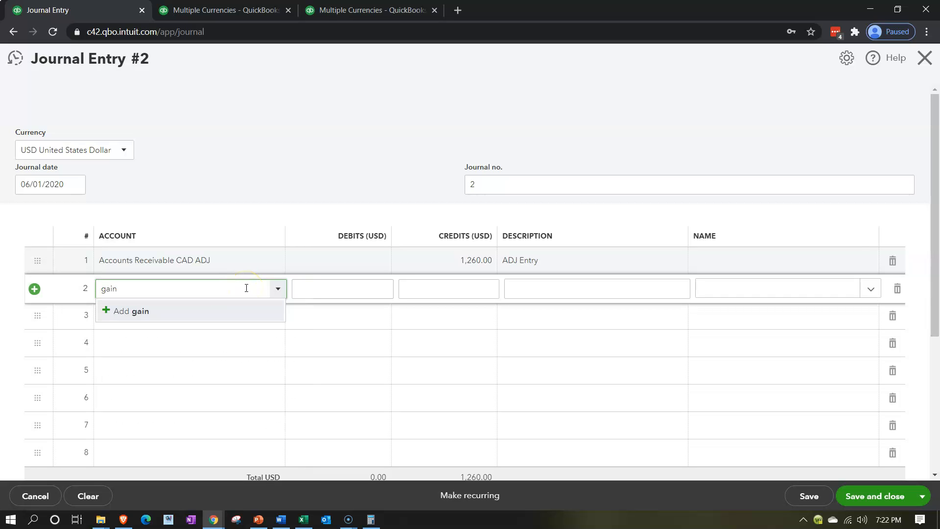
pyautogui.press('BackSpace')
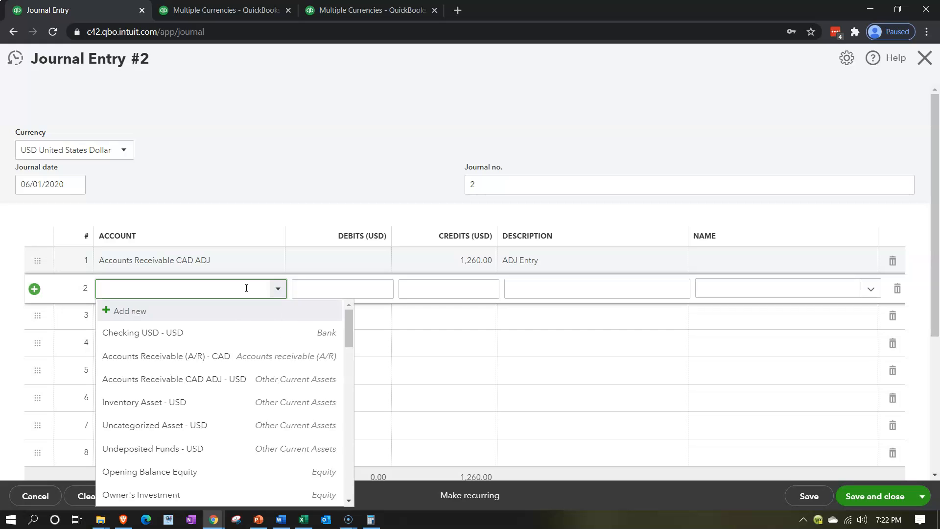
pyautogui.write('Foreign Currency Gian / Loss')
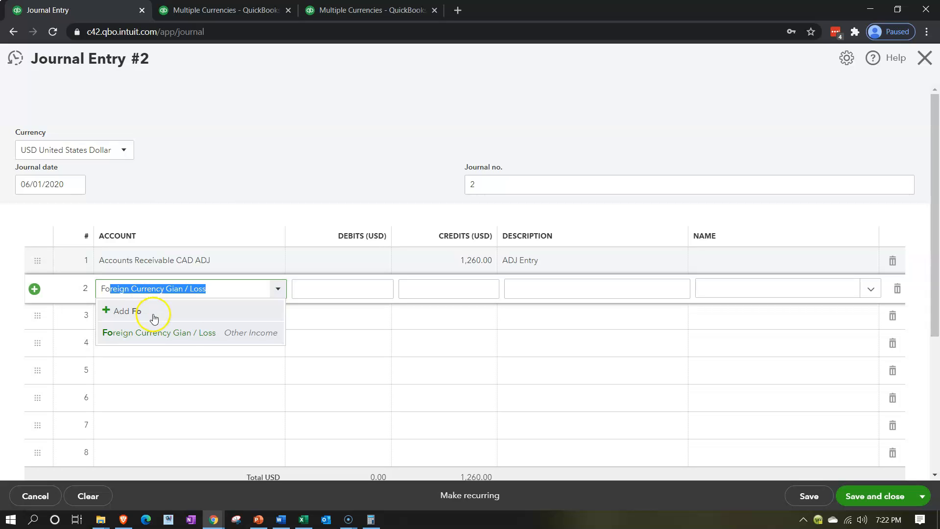
pyautogui.click(185, 342)
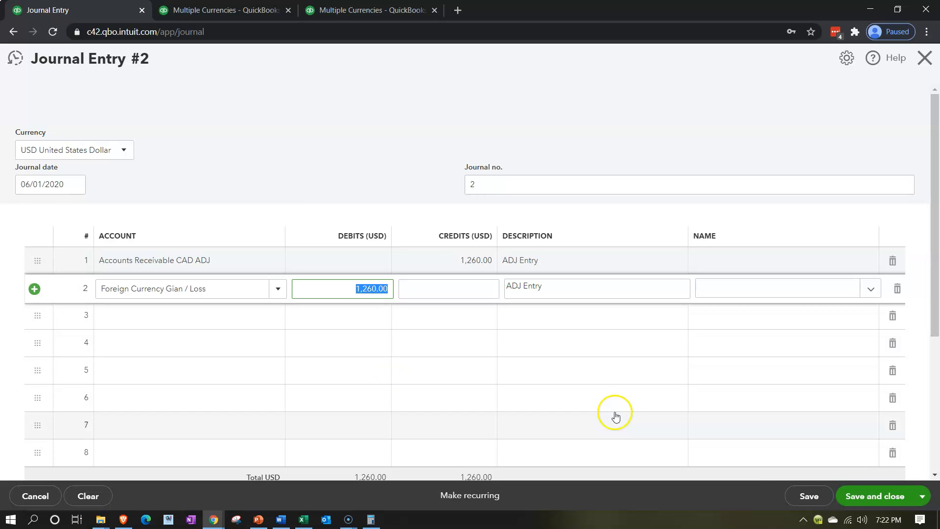
pyautogui.click(891, 503)
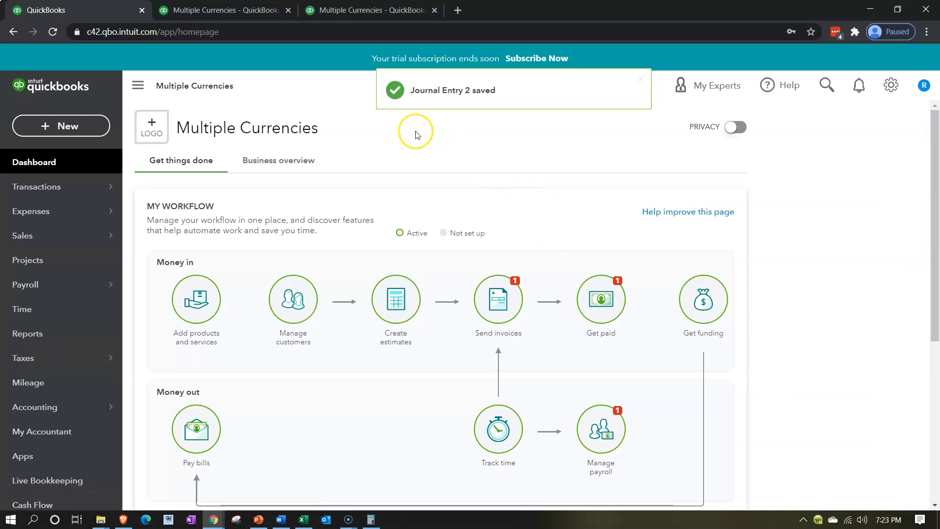
# - Run the Balance Sheet report through 06/01/2020 and check the receivable adjustment, total assets and equity lines
pyautogui.click(228, 11)
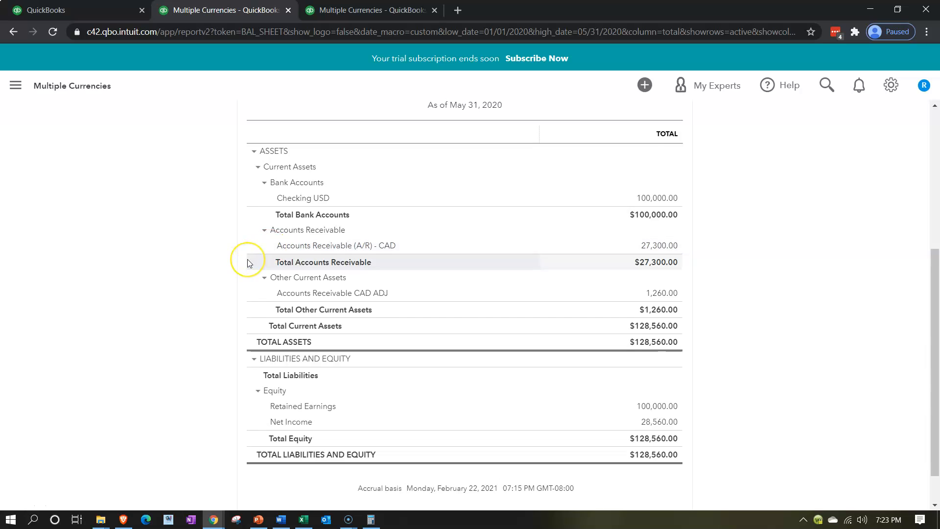
pyautogui.hotkey('ctrl', '+')
pyautogui.hotkey('ctrl', '+')
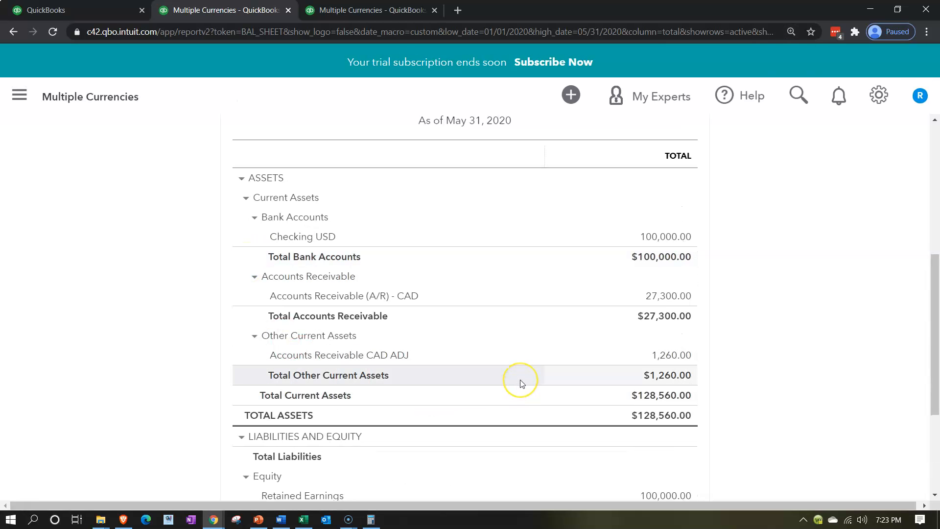
pyautogui.scroll(6, 522, 384)
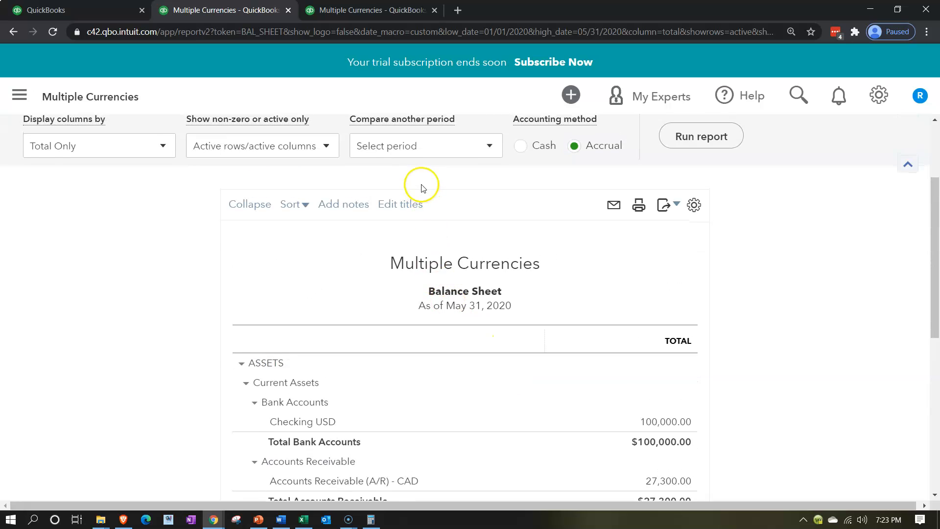
pyautogui.click(386, 195)
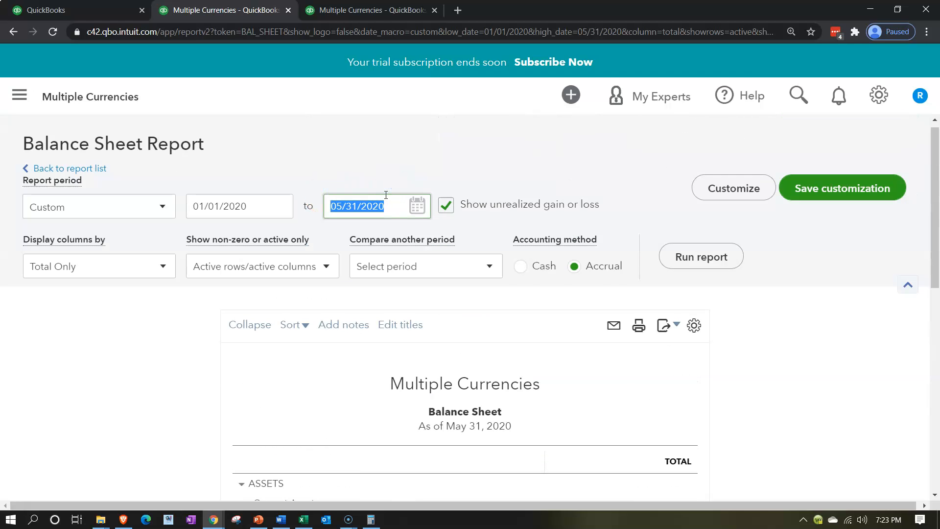
pyautogui.click(700, 257)
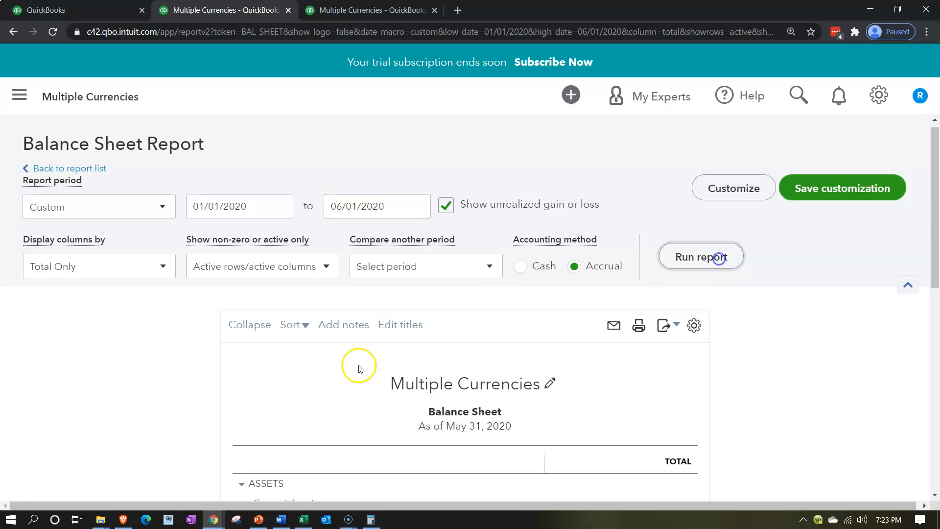
pyautogui.scroll(-4, 190, 377)
pyautogui.scroll(-1, 190, 377)
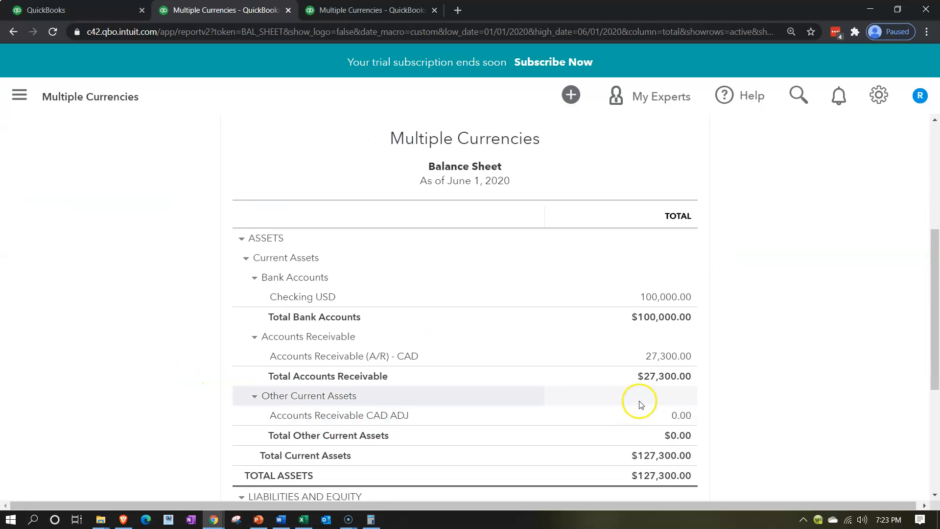
pyautogui.scroll(-1, 678, 417)
pyautogui.scroll(-2, 676, 409)
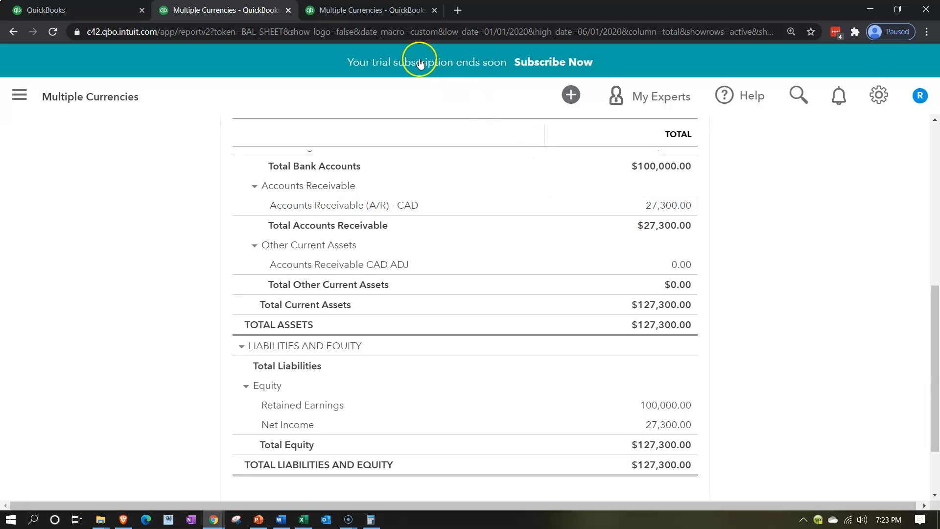
# - Rerun the Profit and Loss report for 01/01/2020 to 12/31/2020 and check the foreign currency gain or loss and net income
pyautogui.click(369, 10)
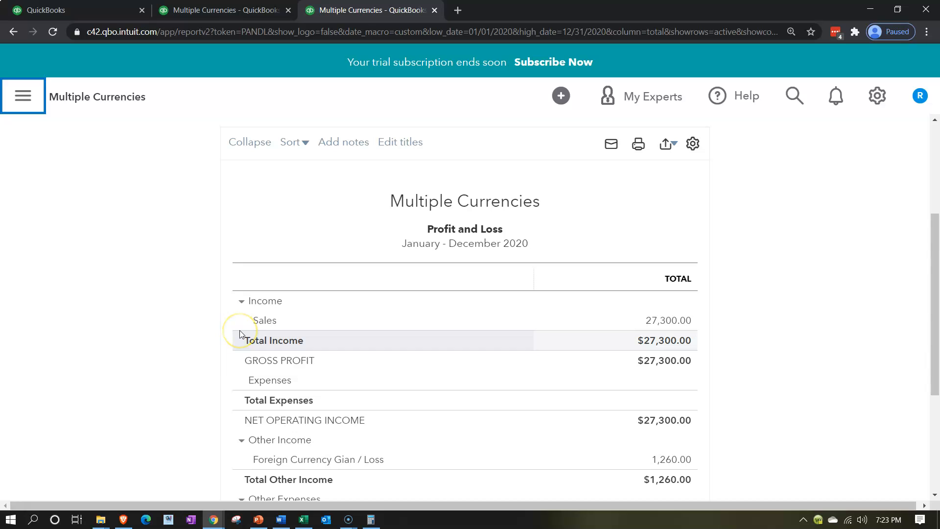
pyautogui.scroll(4, 239, 332)
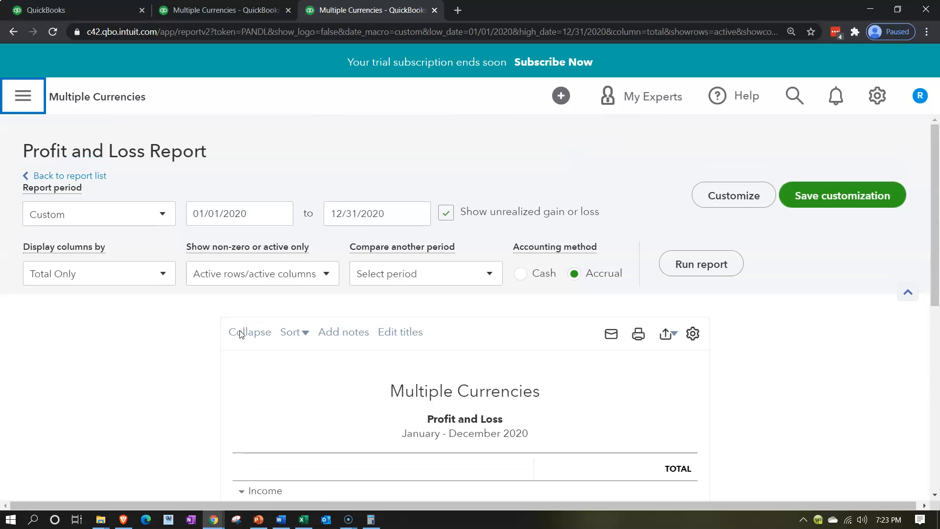
pyautogui.click(395, 218)
pyautogui.moveTo(395, 217); pyautogui.dragTo(221, 329)
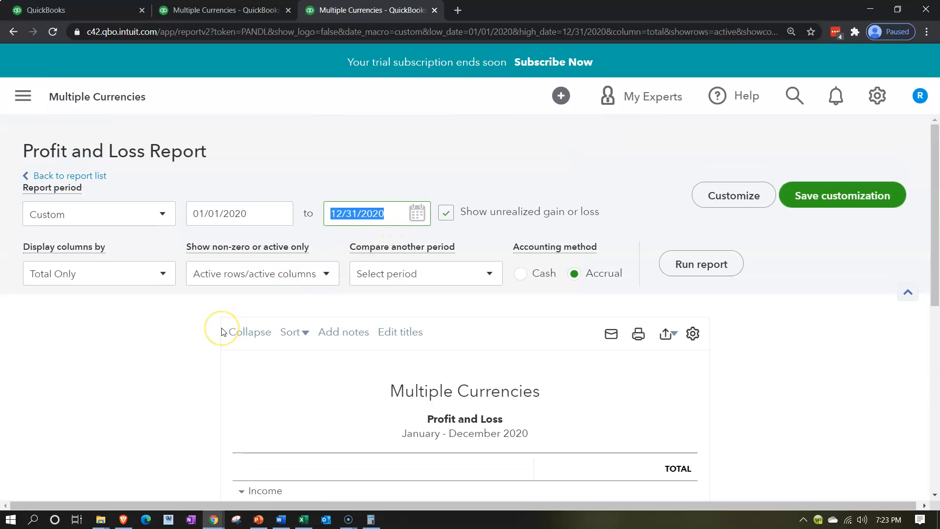
pyautogui.click(661, 270)
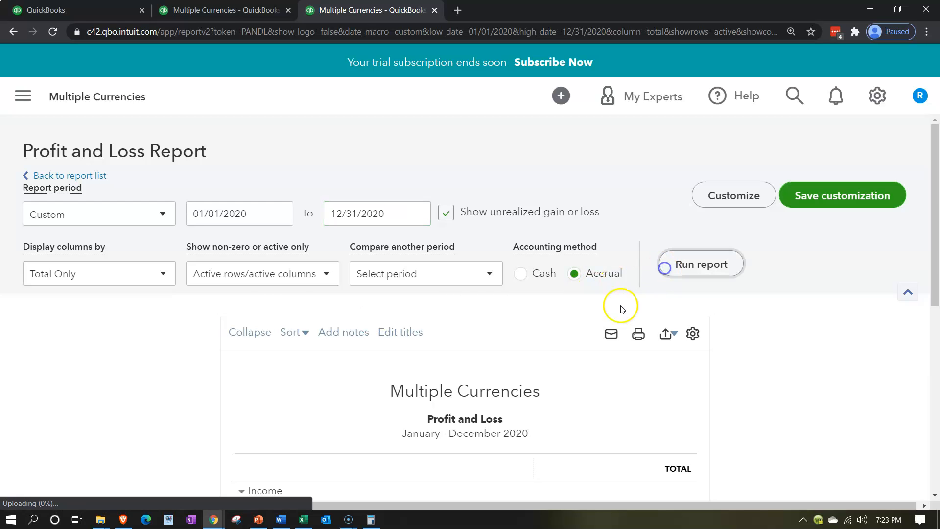
pyautogui.scroll(-5, 443, 353)
pyautogui.scroll(-2, 445, 355)
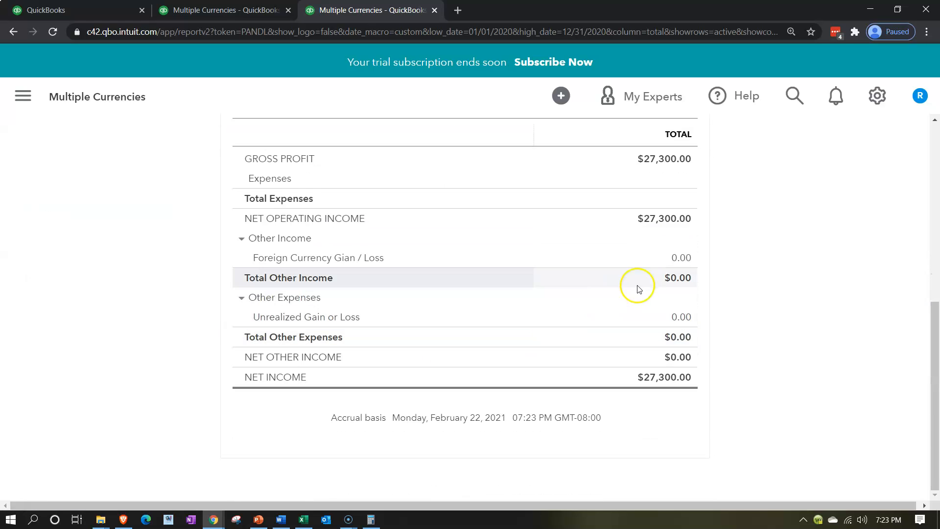
# - Run the Profit and Loss report through 05/31/2020 and check the Foreign Currency Gian / Loss line
pyautogui.scroll(7, 651, 272)
pyautogui.tripleClick(399, 216)
pyautogui.moveTo(399, 217); pyautogui.dragTo(207, 208)
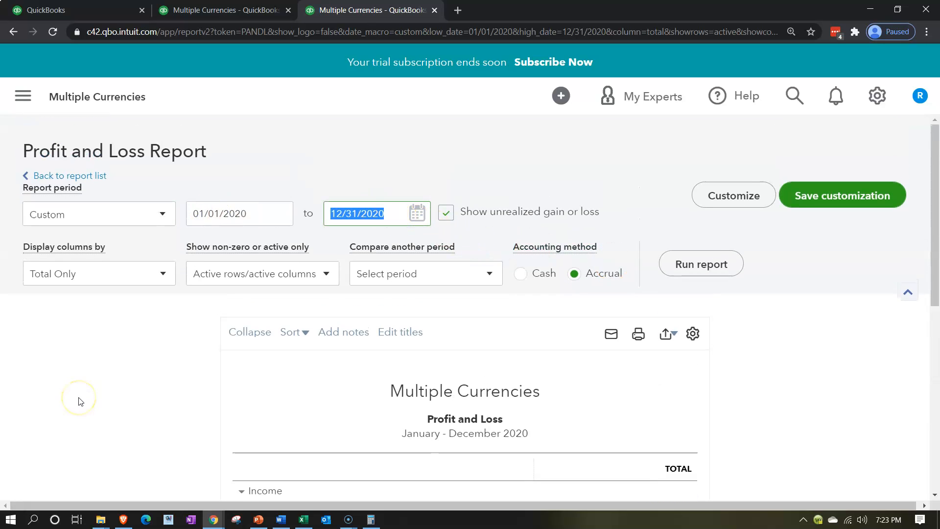
pyautogui.write('05/31/')
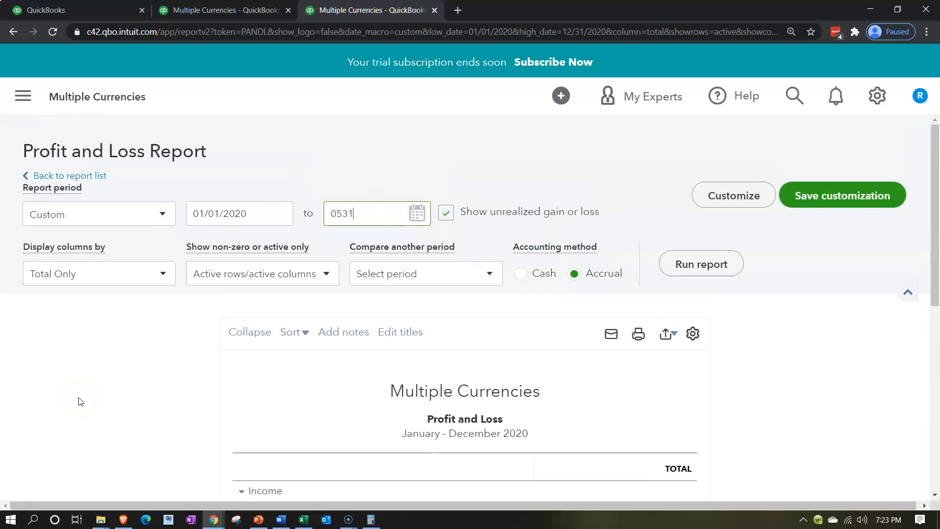
pyautogui.write('2020')
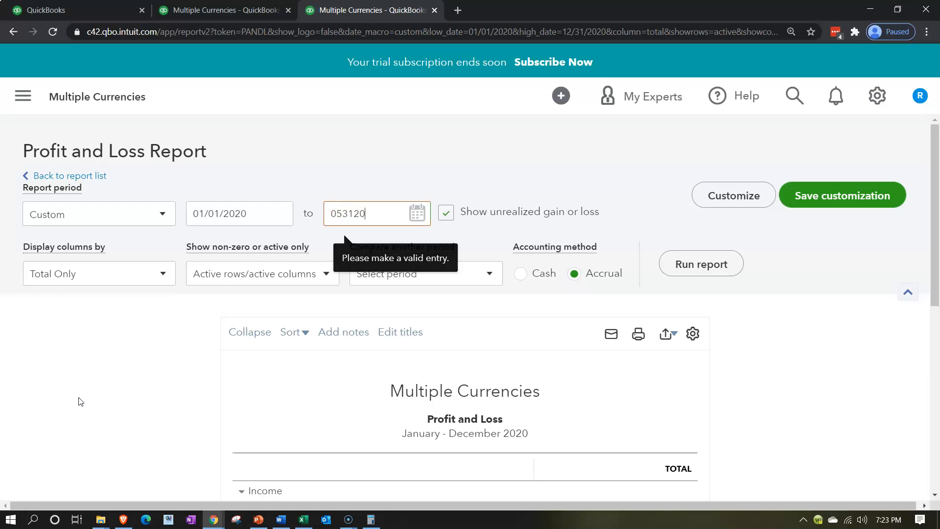
pyautogui.press('Tab')
pyautogui.click(693, 274)
pyautogui.scroll(-6, 336, 405)
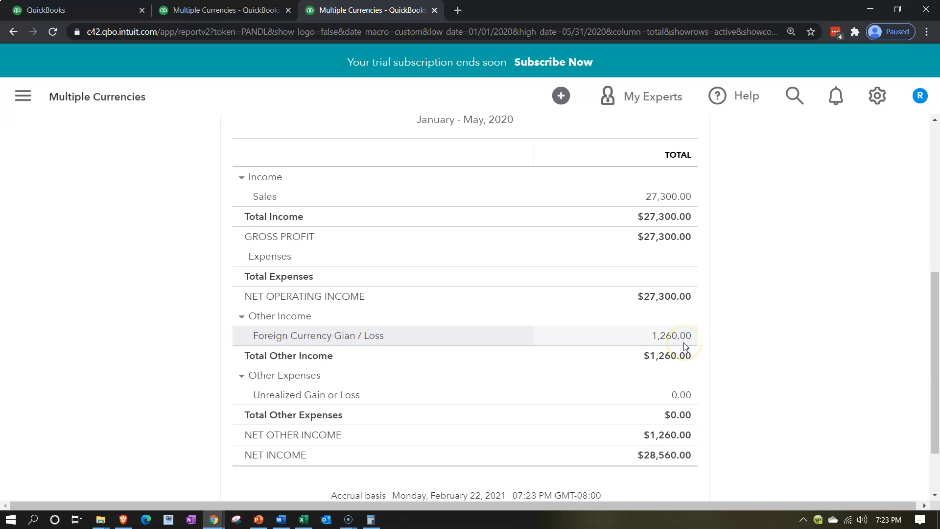
# - Run the Profit and Loss report for 06/01/2020 to 06/30/2020 and check the reversing entry in other income
pyautogui.scroll(6, 463, 413)
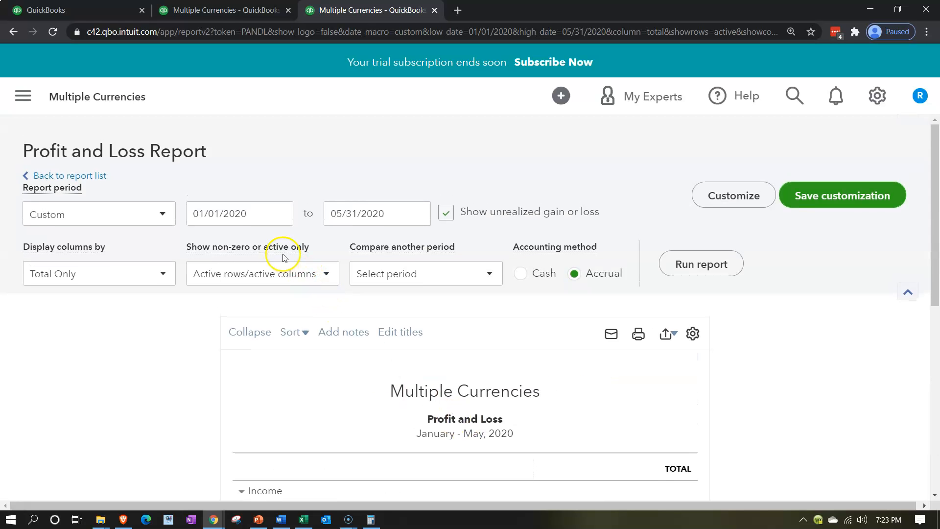
pyautogui.click(254, 215)
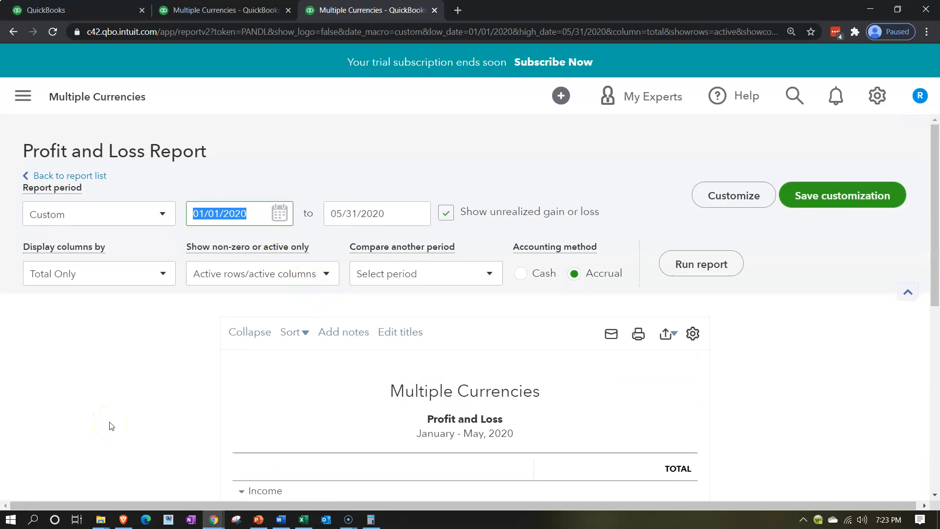
pyautogui.write('06')
pyautogui.write('/01/2020')
pyautogui.press('Tab')
pyautogui.write('06')
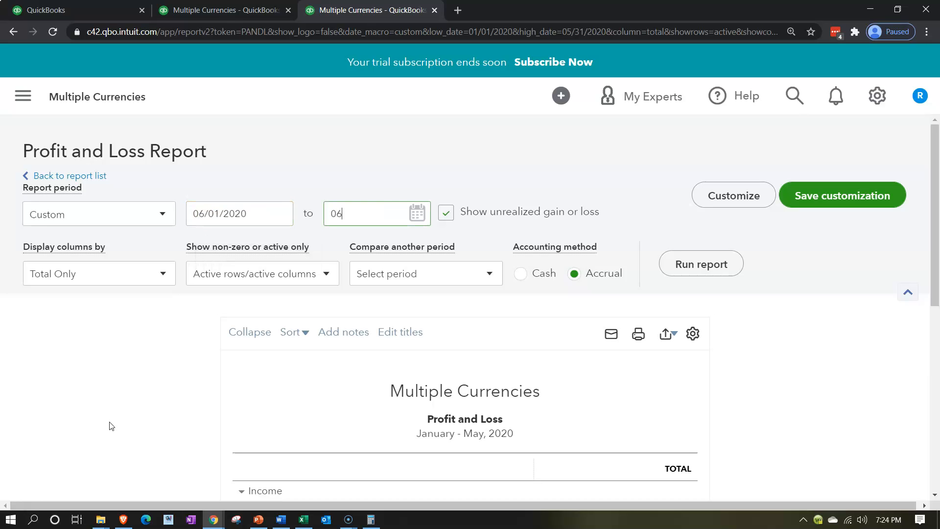
pyautogui.write('/30/2020')
pyautogui.press('Tab')
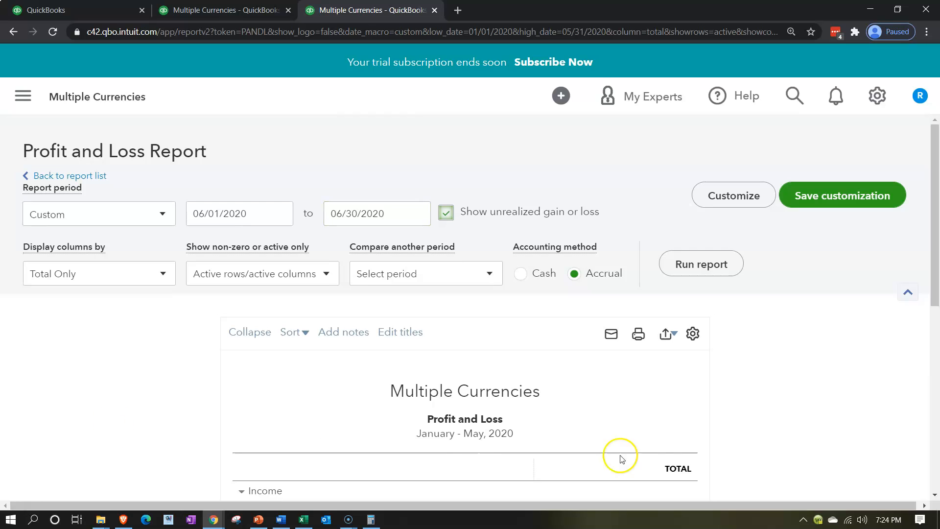
pyautogui.click(726, 273)
pyautogui.scroll(-6, 279, 409)
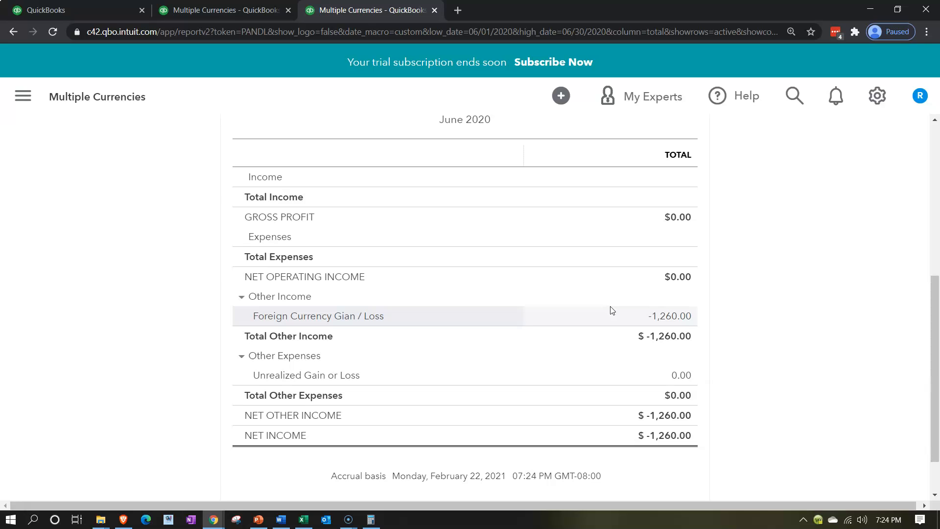
# - Create a new Receive Payment transaction for the customer Canada 1
pyautogui.click(223, 10)
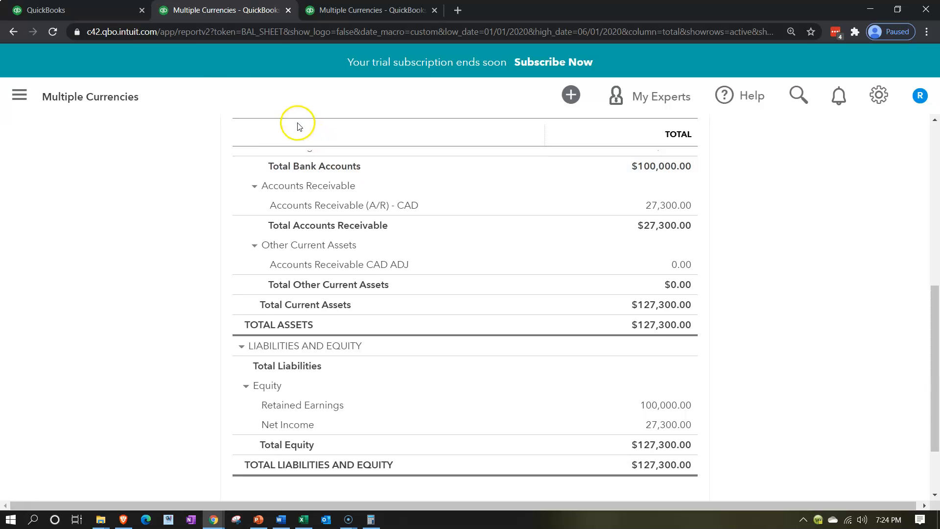
pyautogui.click(95, 10)
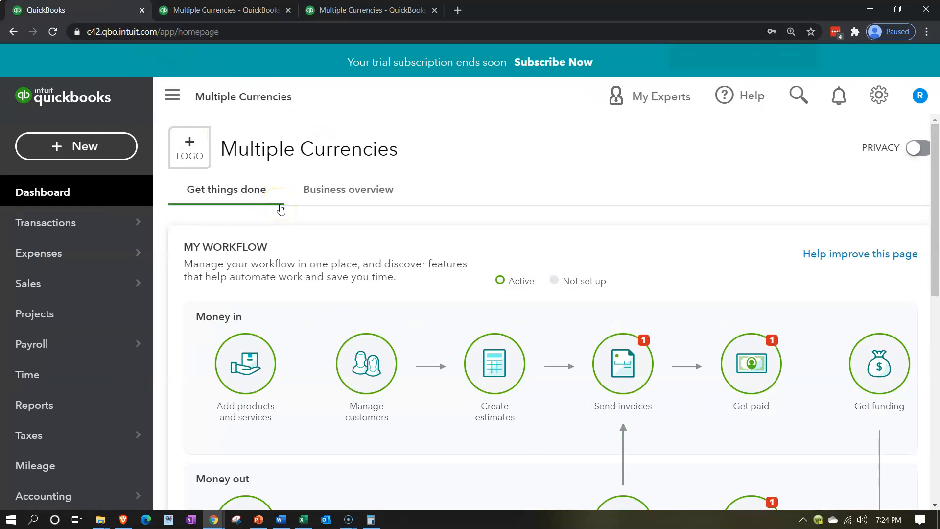
pyautogui.hotkey('ctrl', '-')
pyautogui.hotkey('ctrl', '-')
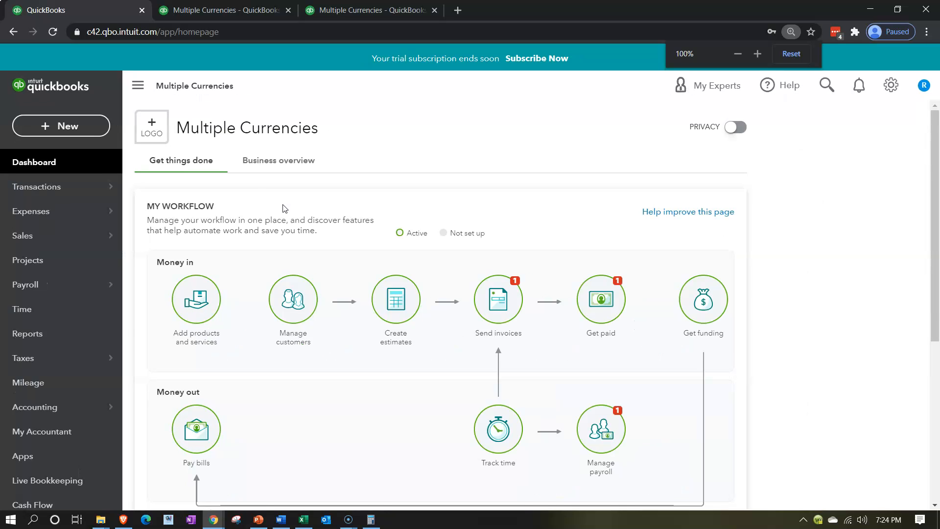
pyautogui.click(88, 125)
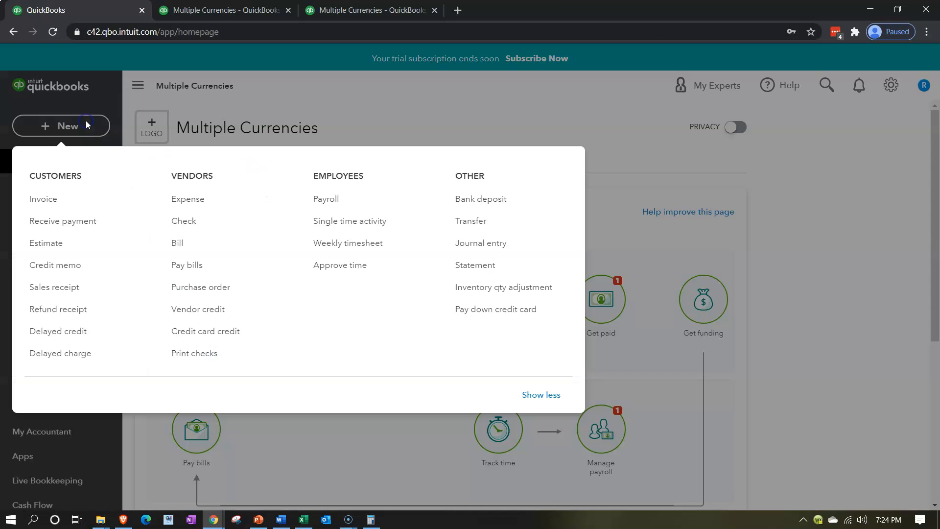
pyautogui.click(76, 222)
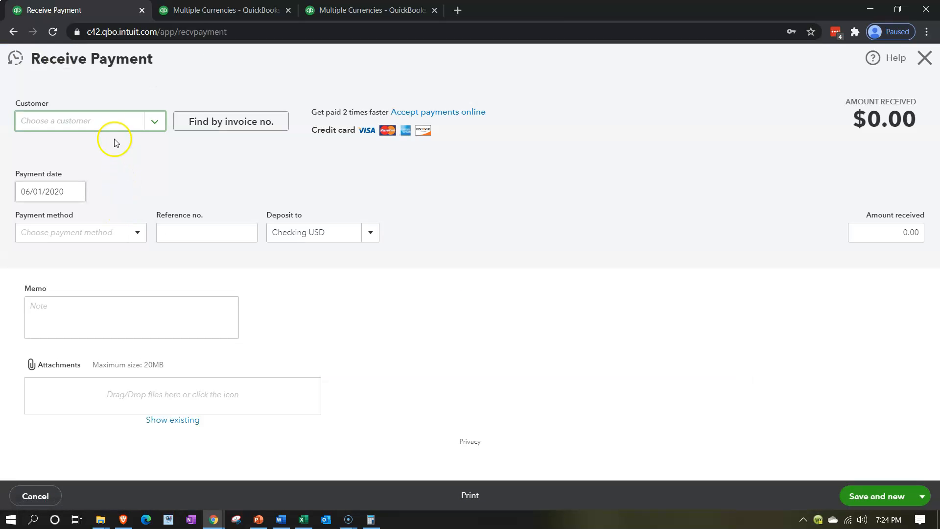
pyautogui.click(103, 120)
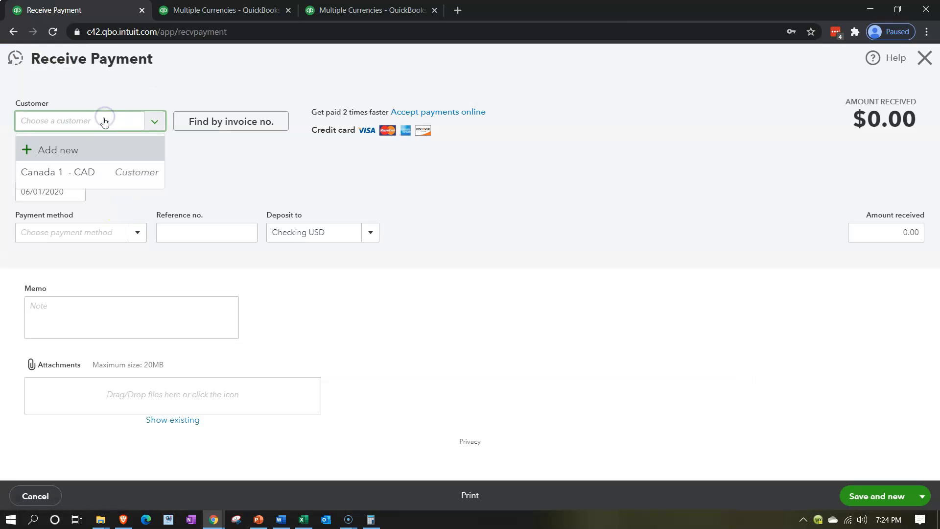
pyautogui.click(89, 175)
# - Set the payment's CAD exchange rate to 0.68, the 5/31 spot rate in the Excel worksheet, and use it for this transaction only
pyautogui.click(88, 155)
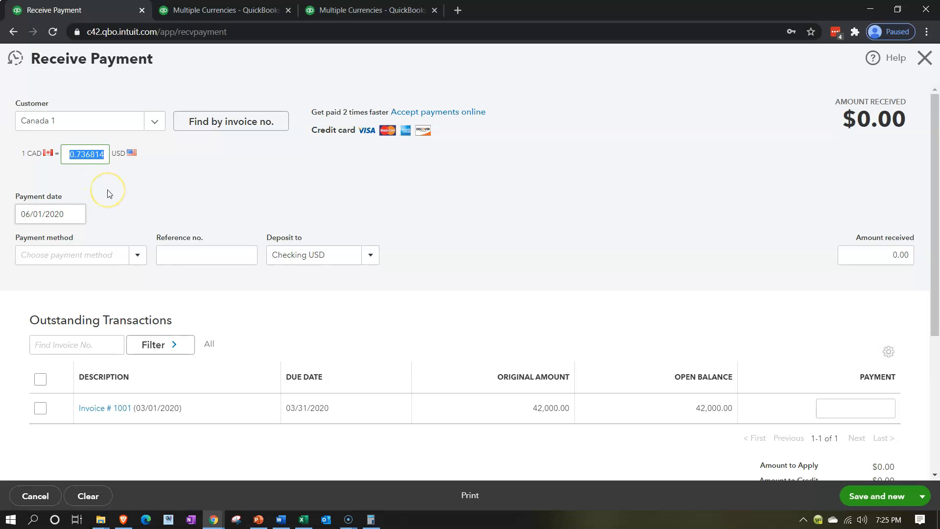
pyautogui.click(307, 519)
pyautogui.click(306, 298)
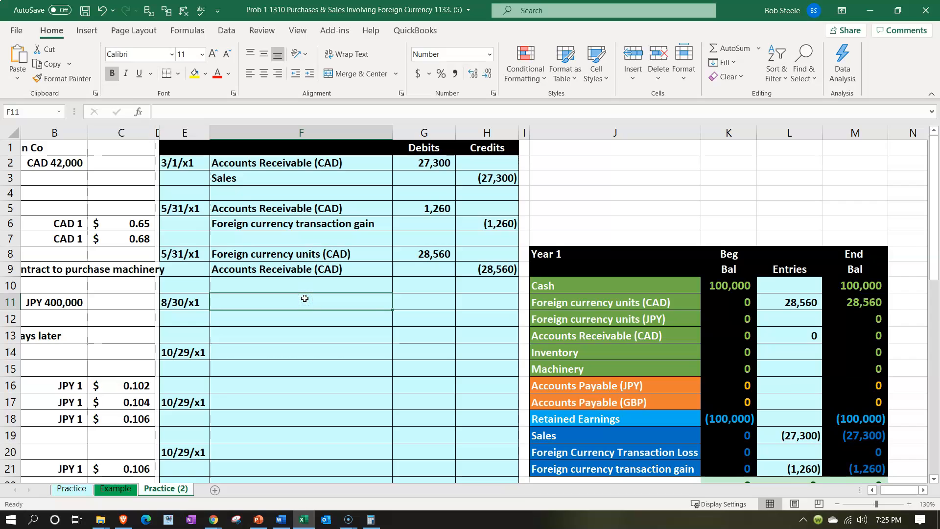
pyautogui.press('Left')
pyautogui.press('Left')
pyautogui.press('Left')
pyautogui.press('Left')
pyautogui.press('Left')
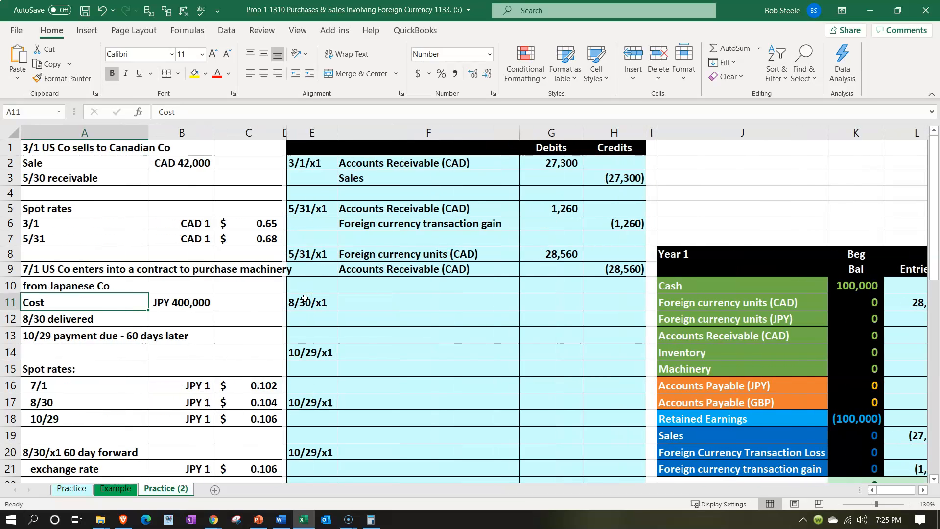
pyautogui.click(268, 239)
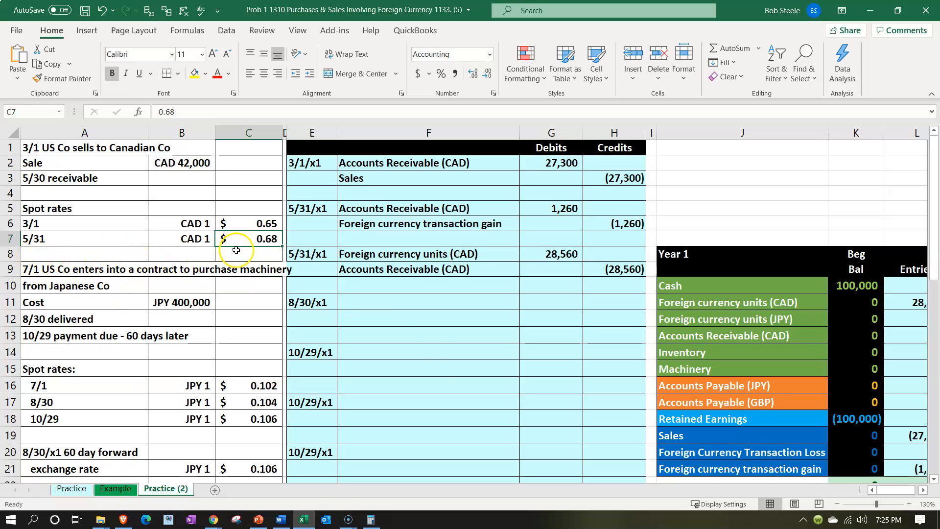
pyautogui.click(303, 520)
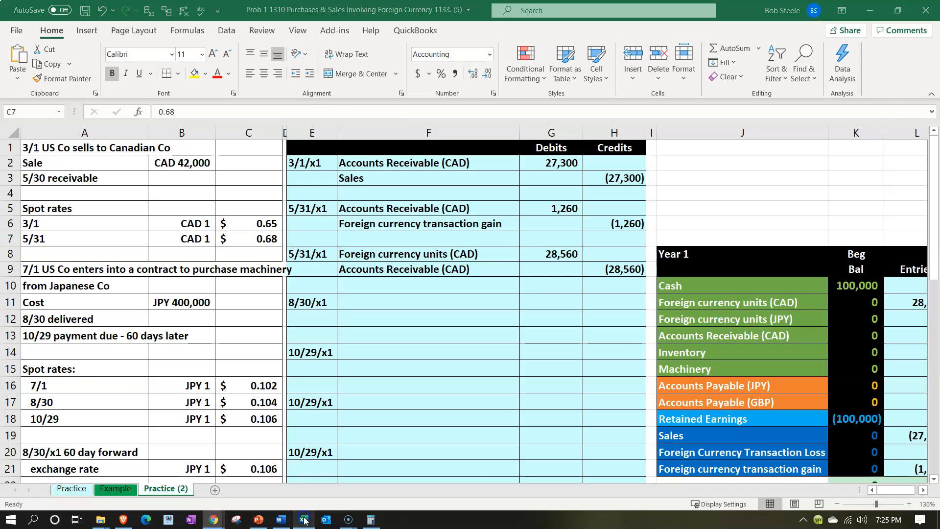
pyautogui.write('.68')
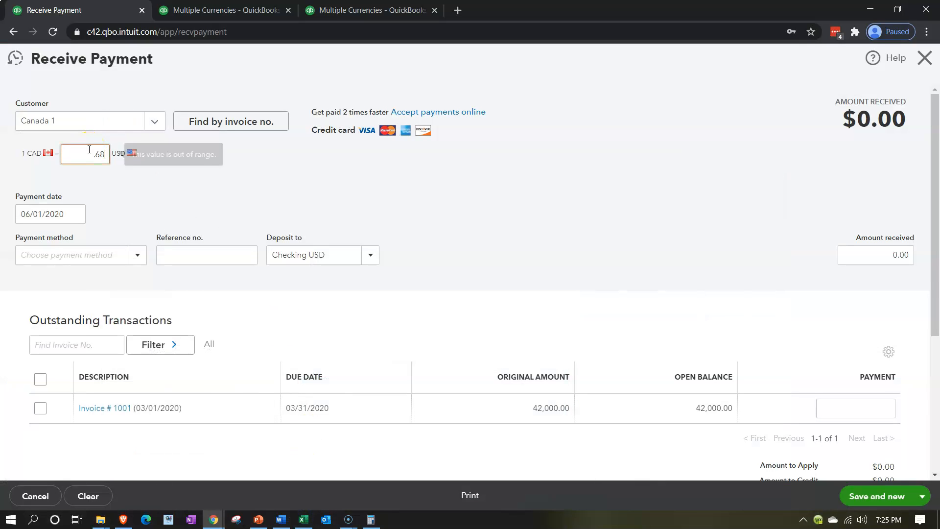
pyautogui.press('Tab')
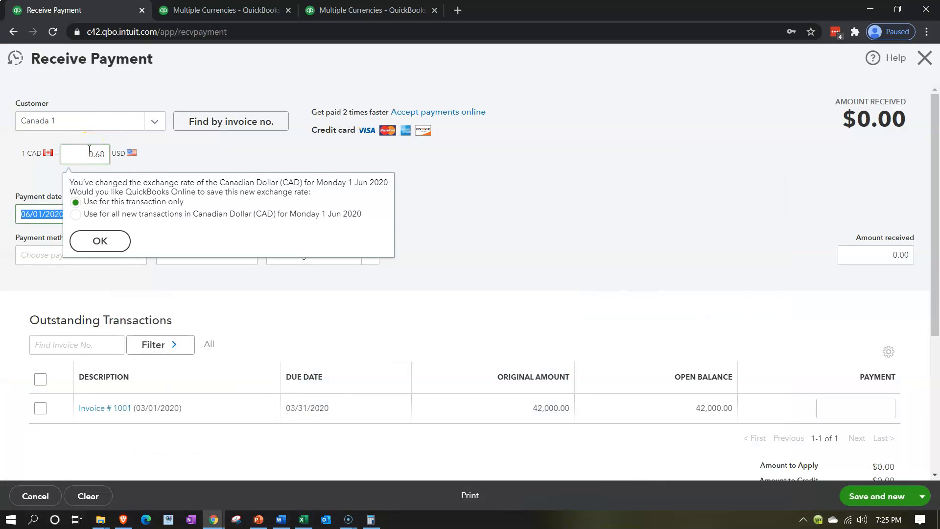
pyautogui.click(100, 242)
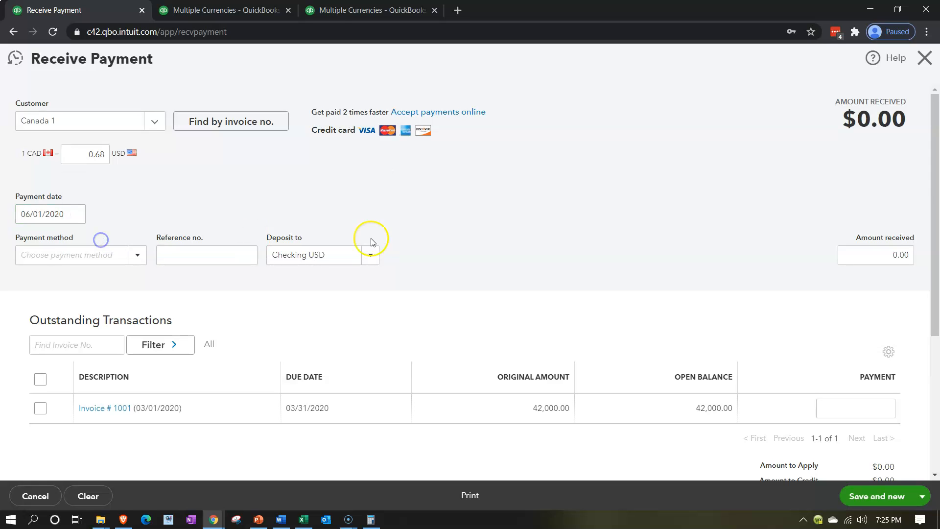
# - Apply the payment to the full open balance of Invoice # 1001
pyautogui.scroll(-1, 301, 300)
pyautogui.click(40, 349)
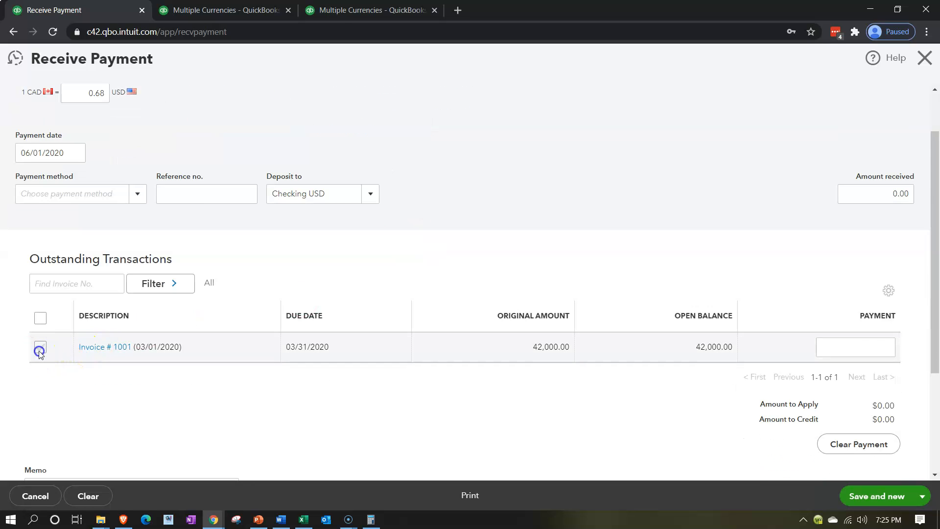
pyautogui.scroll(1, 276, 356)
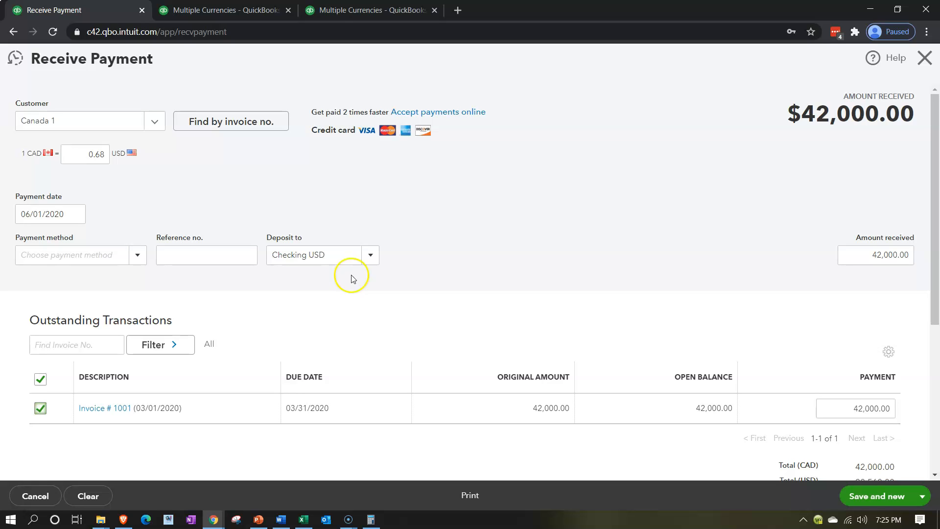
# - Add a new deposit account of type Bank, detail type Checking, in CAD Canadian Dollar, and use it for the payment
pyautogui.click(370, 256)
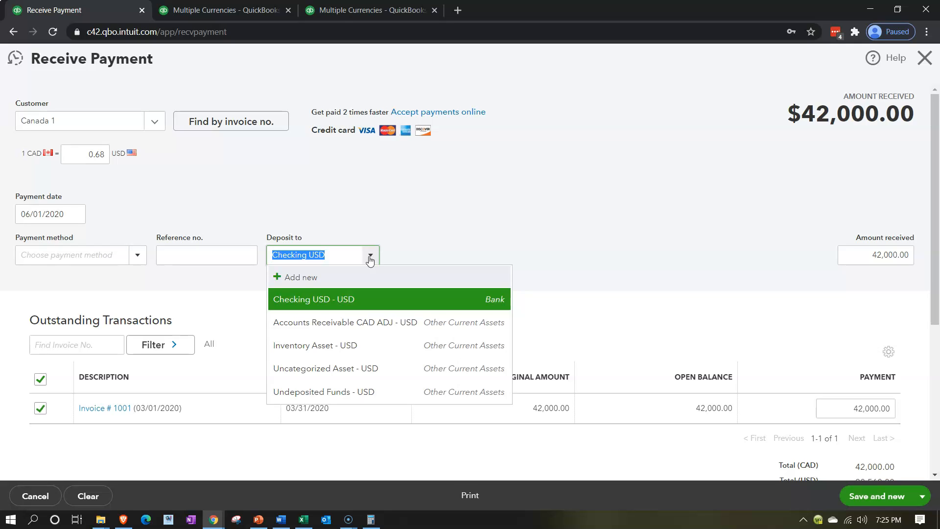
pyautogui.click(362, 263)
pyautogui.click(324, 279)
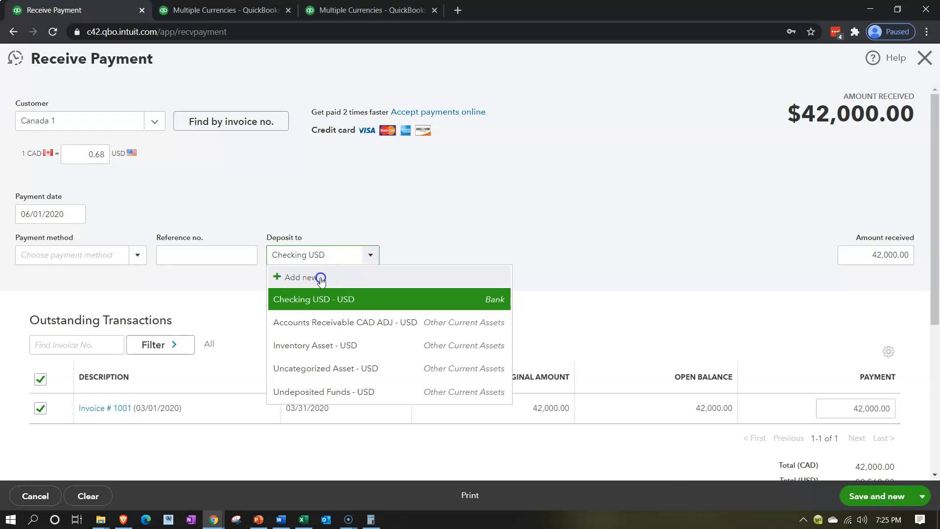
pyautogui.click(386, 141)
pyautogui.click(386, 141)
pyautogui.click(375, 179)
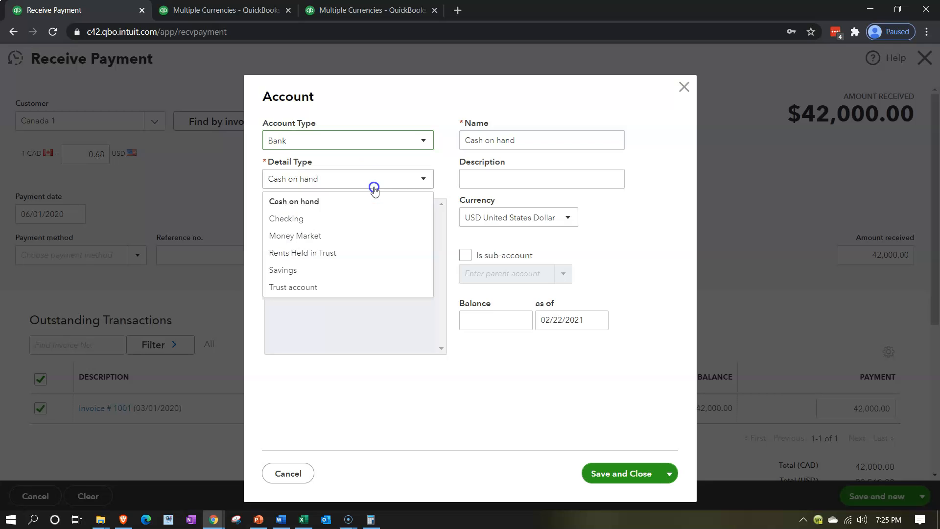
pyautogui.click(357, 218)
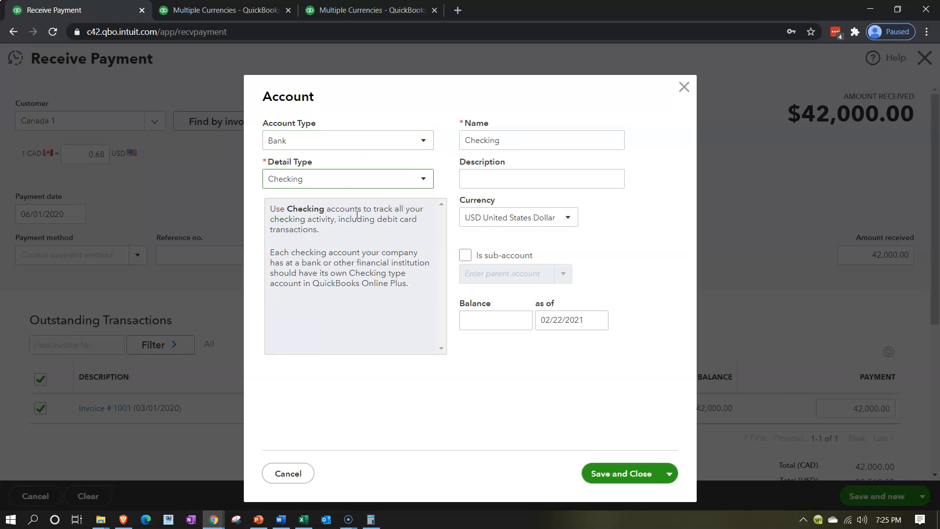
pyautogui.click(571, 217)
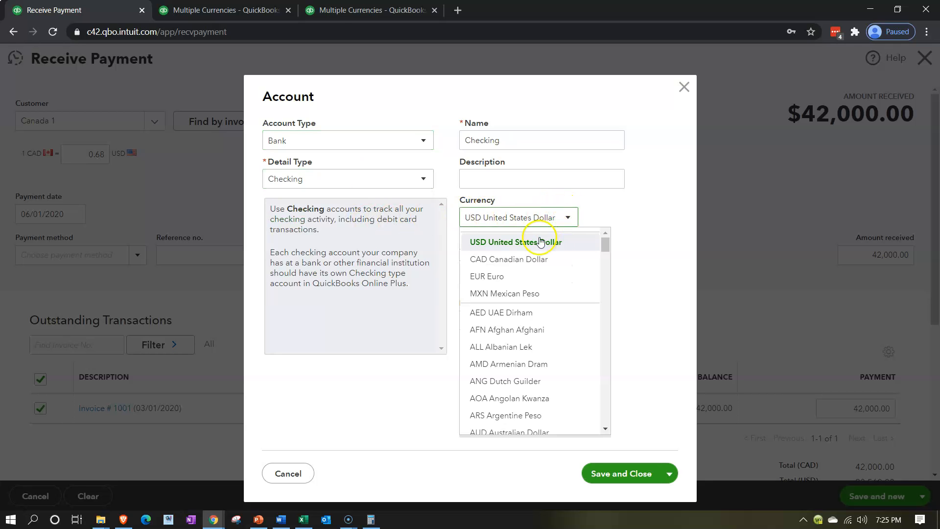
pyautogui.click(528, 260)
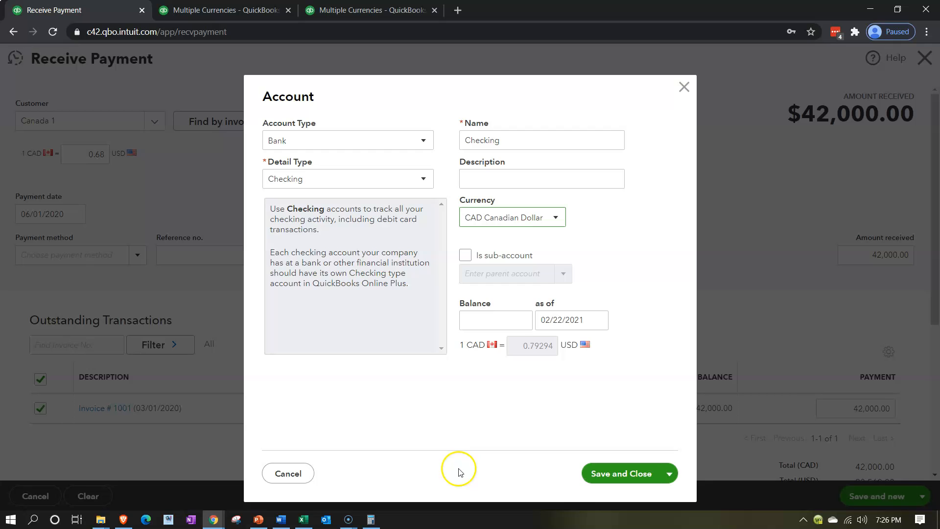
pyautogui.click(605, 479)
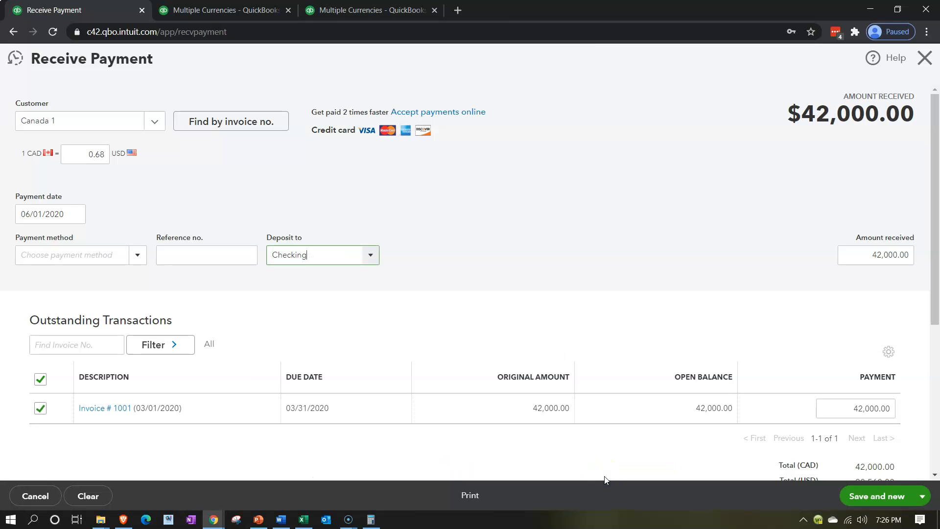
# - Compare the payment's USD total with the foreign currency units debit in the Excel worksheet and return to the payment
pyautogui.scroll(-2, 633, 382)
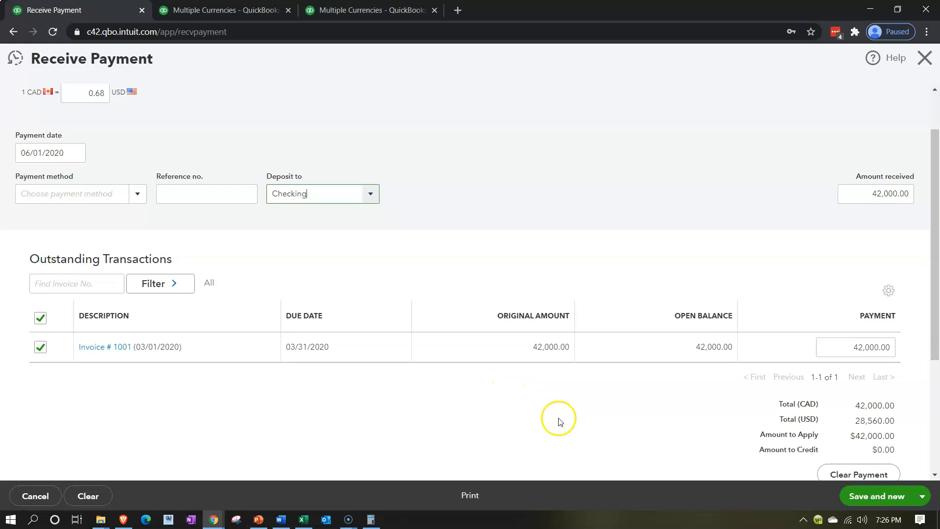
pyautogui.scroll(-1, 578, 421)
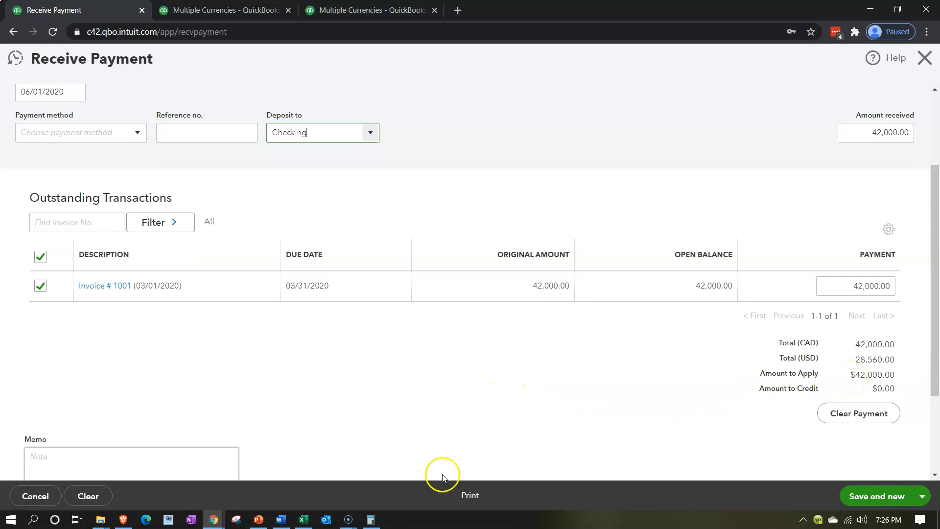
pyautogui.click(304, 518)
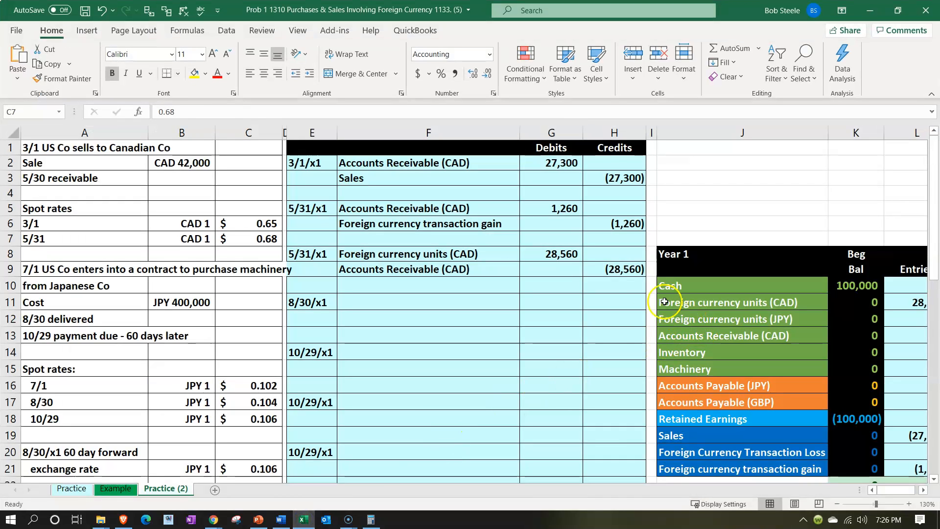
pyautogui.click(569, 253)
pyautogui.click(306, 519)
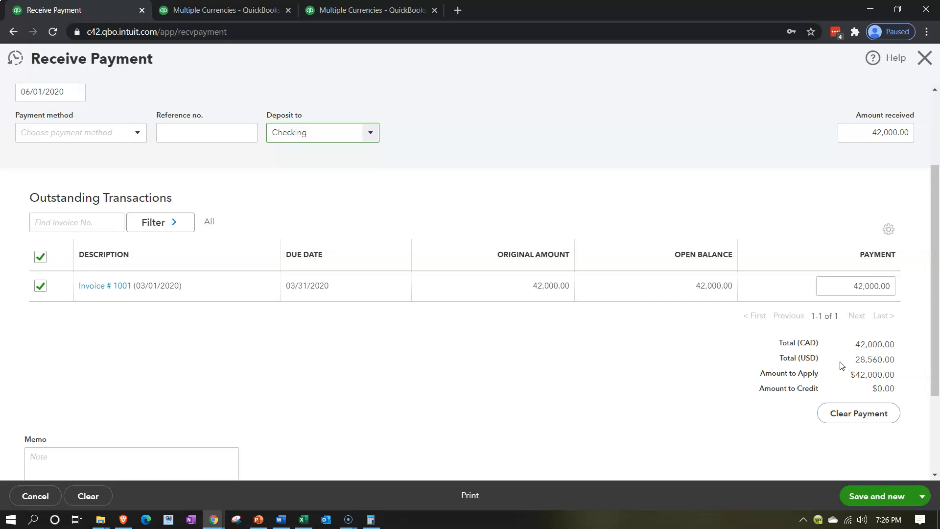
# - Save and close the Canada 1 payment
pyautogui.click(841, 377)
pyautogui.click(923, 496)
pyautogui.click(860, 465)
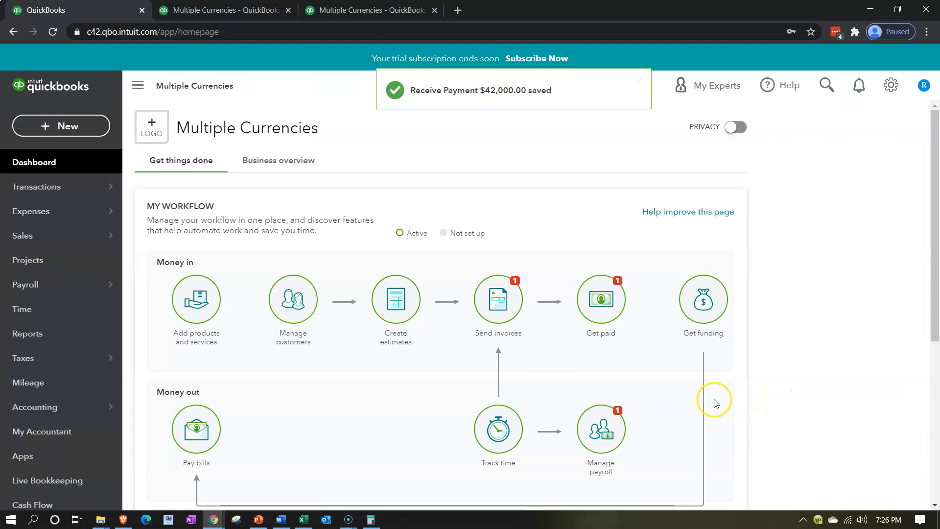
# - Rerun the Balance Sheet as of June 1, 2020 and enlarge it to examine the asset accounts
pyautogui.click(190, 8)
pyautogui.scroll(5, 142, 248)
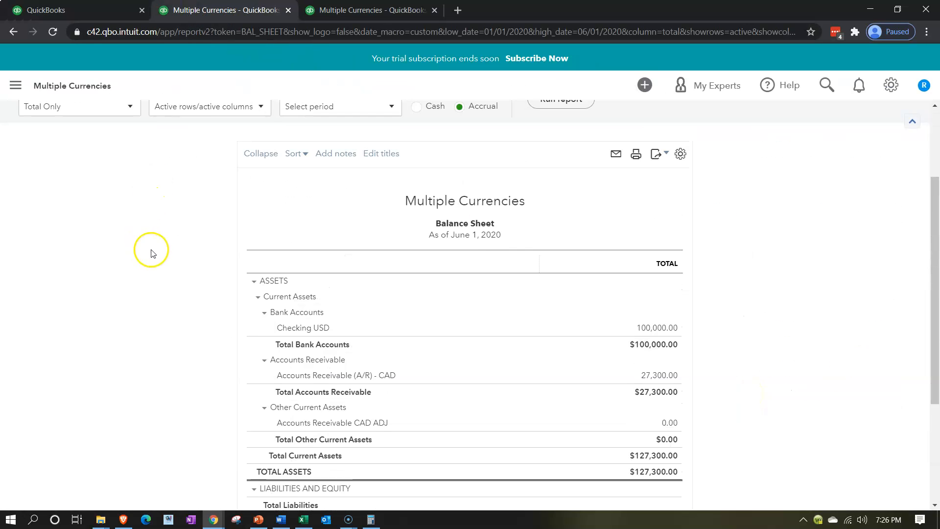
pyautogui.click(564, 224)
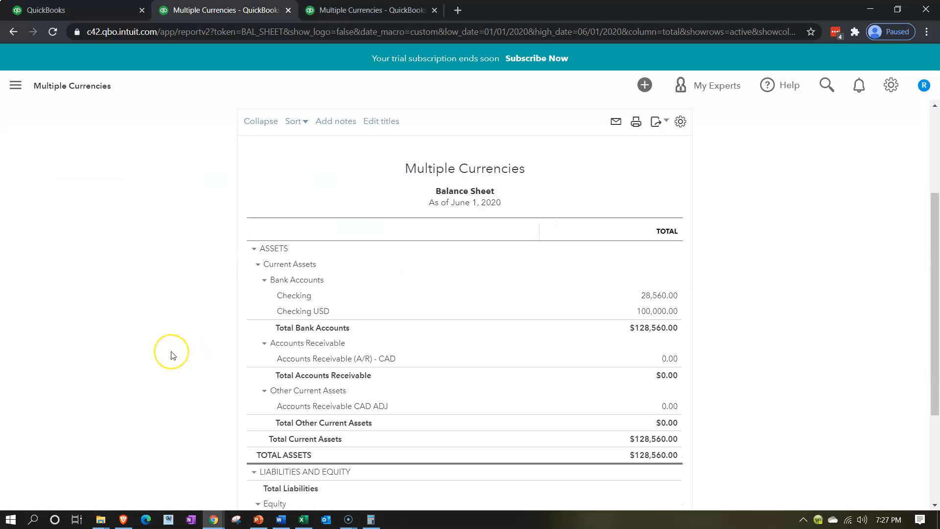
pyautogui.hotkey('ctrl', '+')
pyautogui.hotkey('ctrl', '+')
pyautogui.hotkey('ctrl', '+')
pyautogui.scroll(-2, 173, 356)
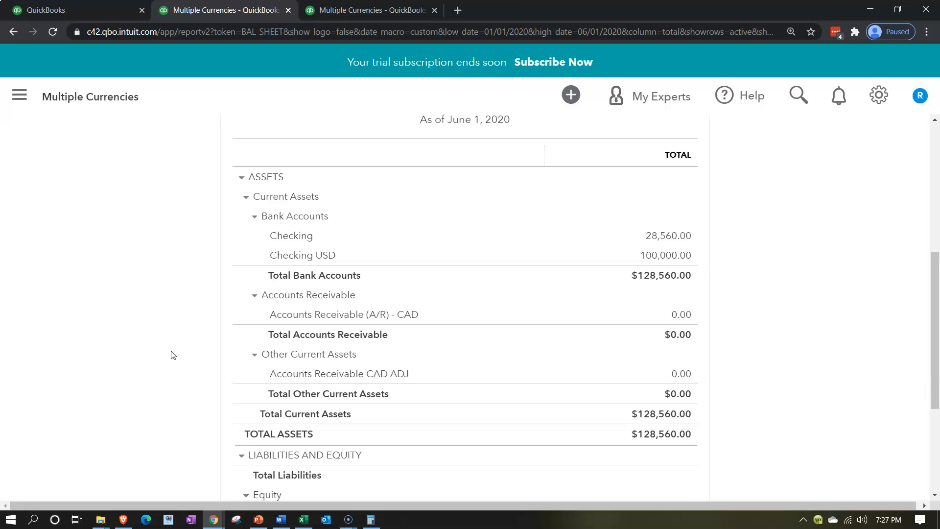
# - Open the transaction detail of Accounts Receivable (A/R) - CAD and examine the invoice and payment amounts
pyautogui.click(678, 319)
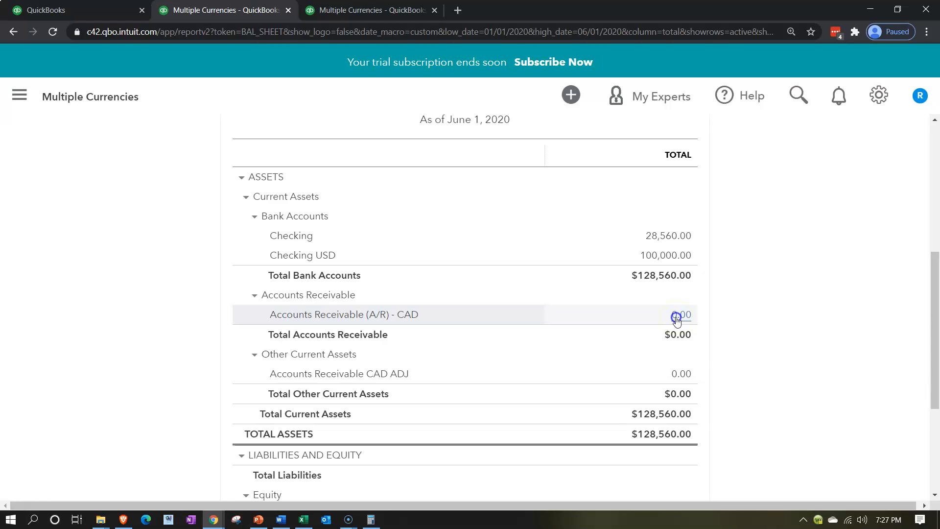
pyautogui.click(589, 440)
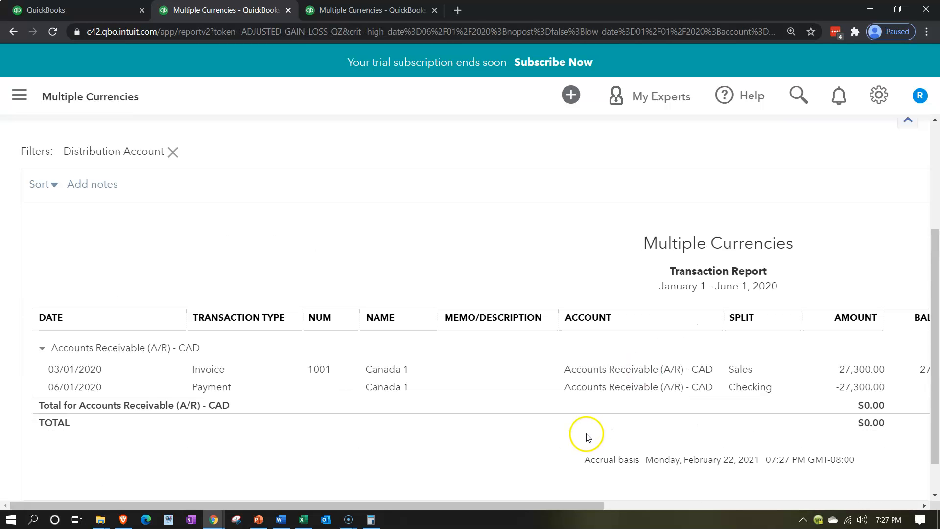
pyautogui.moveTo(550, 506); pyautogui.dragTo(477, 510)
pyautogui.moveTo(554, 507); pyautogui.dragTo(621, 507)
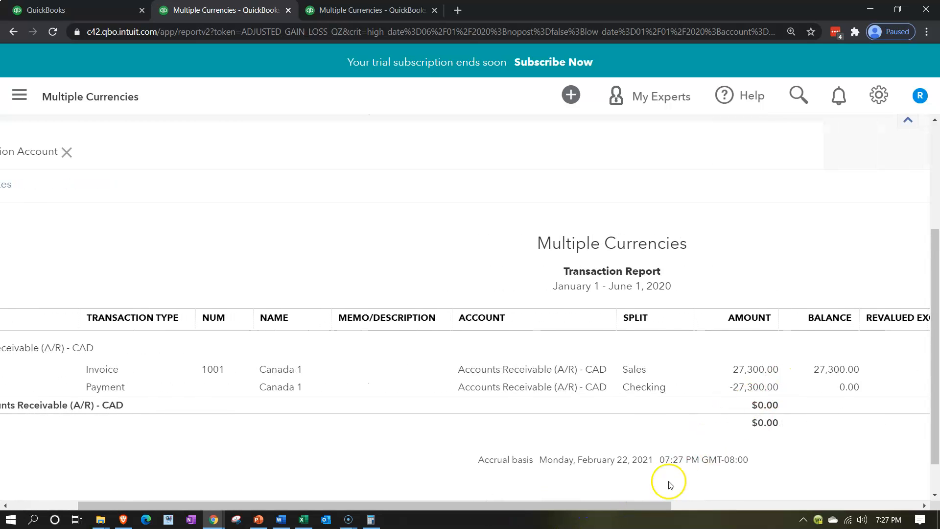
pyautogui.moveTo(519, 511); pyautogui.dragTo(411, 502)
pyautogui.scroll(4, 237, 413)
pyautogui.click(117, 182)
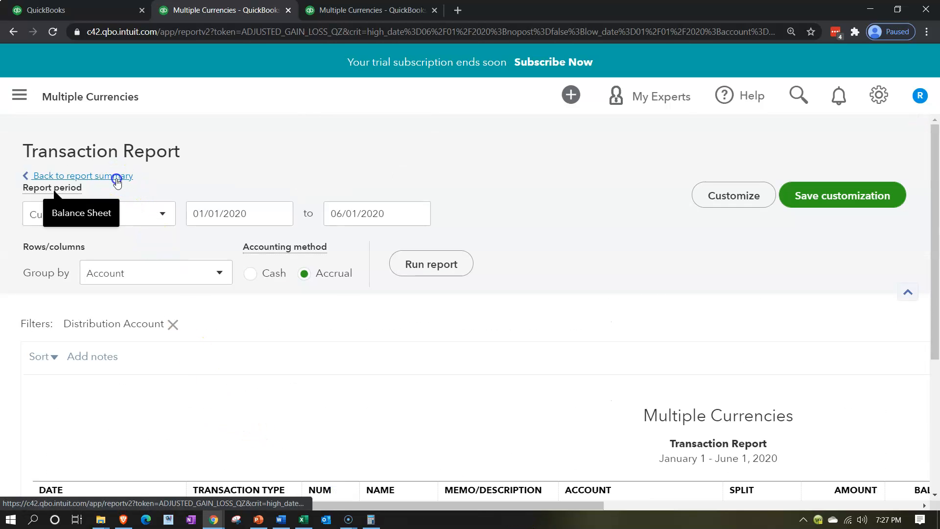
pyautogui.scroll(-5, 535, 384)
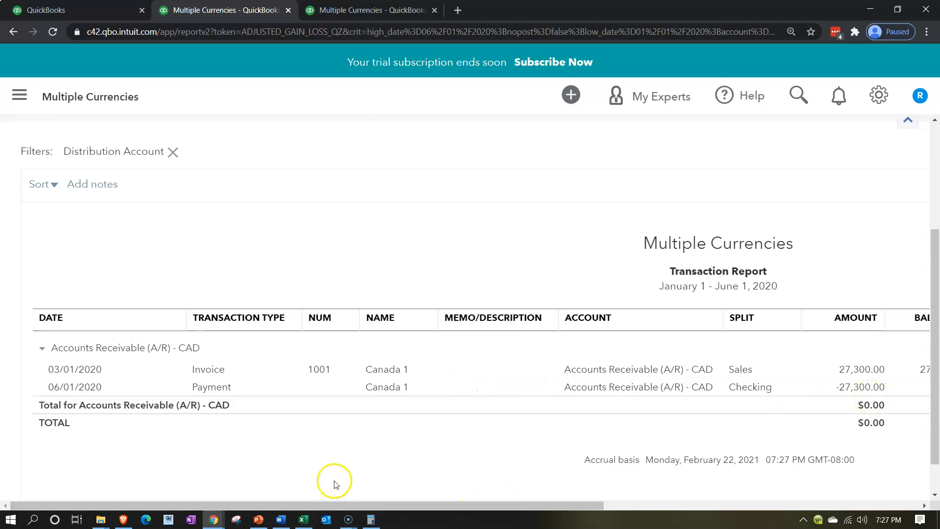
# - Compare the receivable detail with the journal entries in the Excel worksheet and return to the Balance Sheet
pyautogui.click(305, 520)
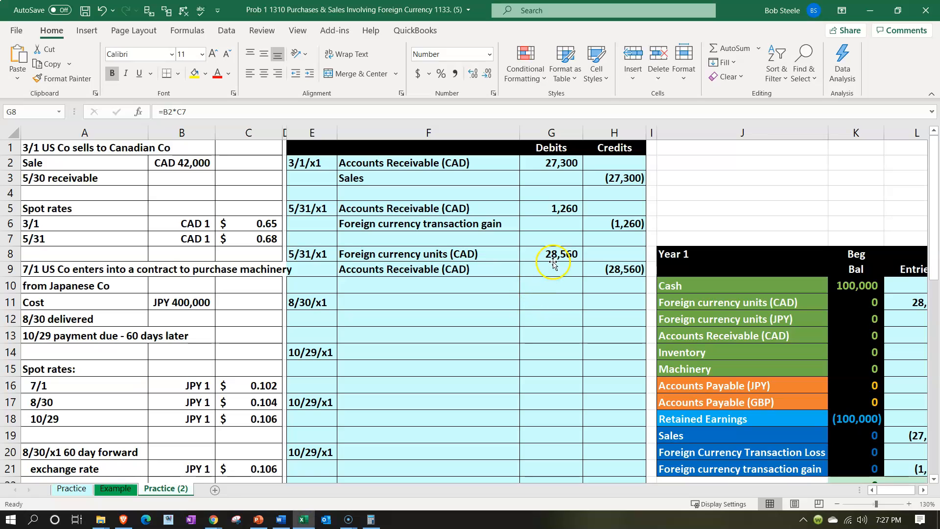
pyautogui.click(214, 520)
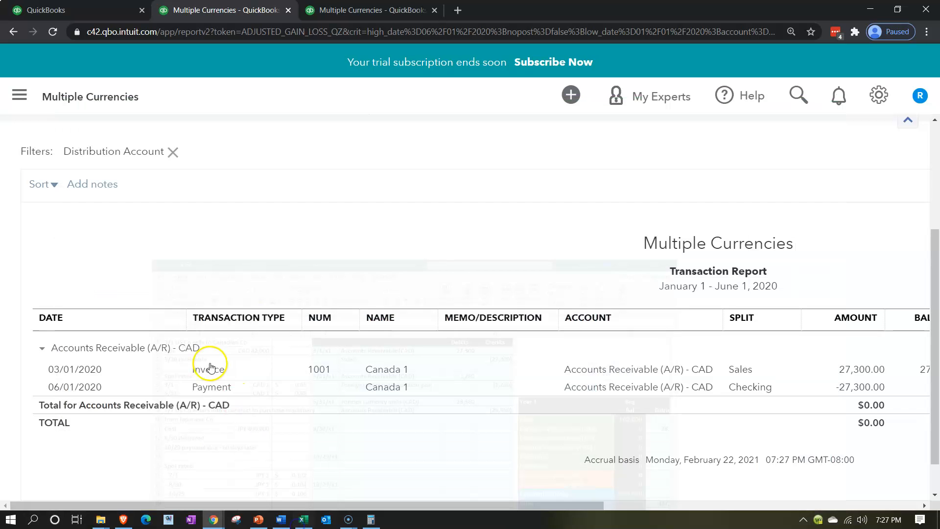
pyautogui.scroll(3, 122, 328)
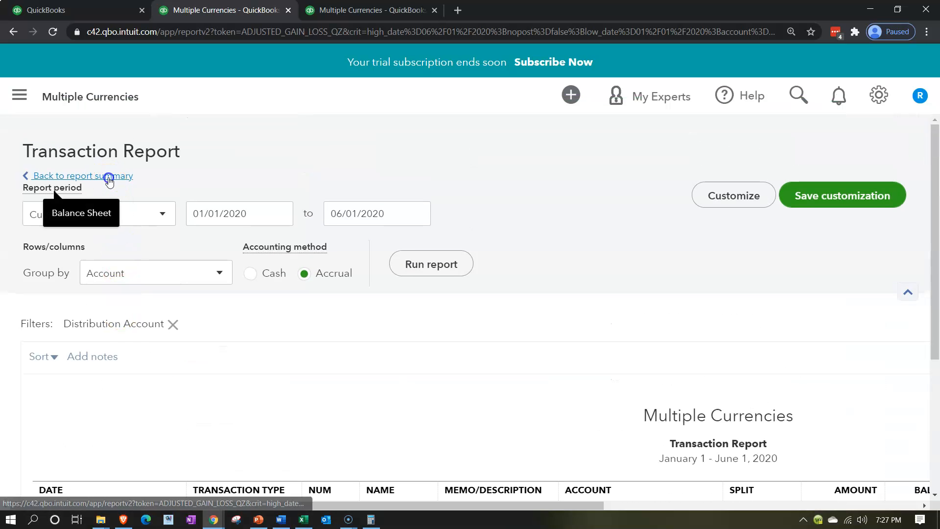
pyautogui.click(107, 178)
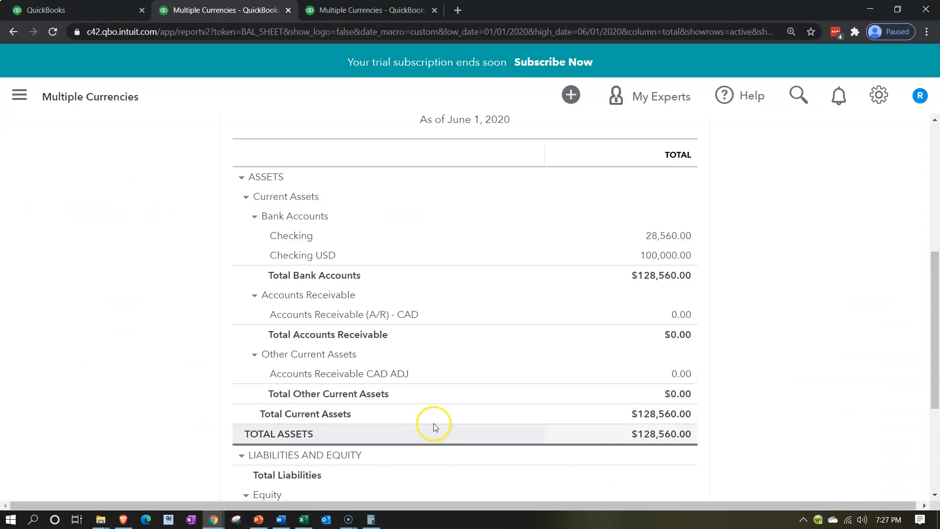
# - Review the transaction detail behind the new Checking account balance and return to the Balance Sheet
pyautogui.click(663, 238)
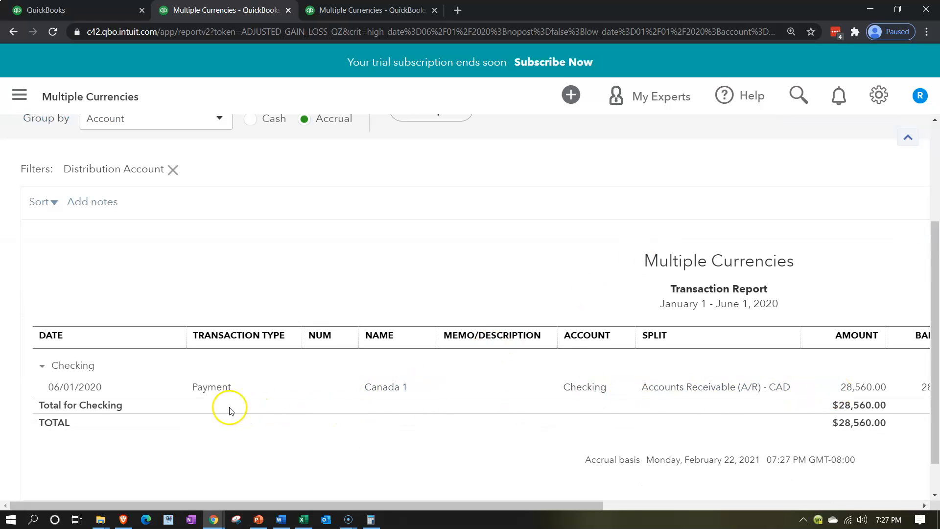
pyautogui.scroll(2, 216, 407)
pyautogui.scroll(1, 216, 407)
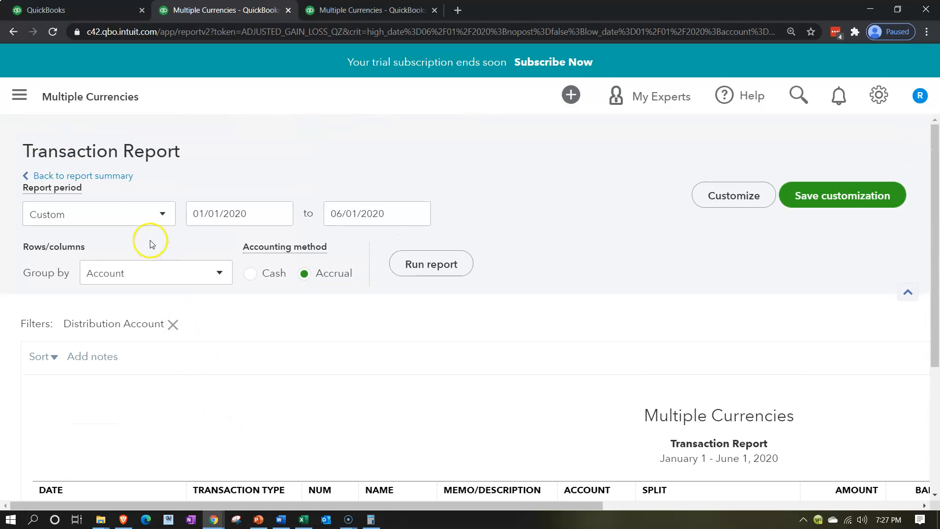
pyautogui.click(116, 178)
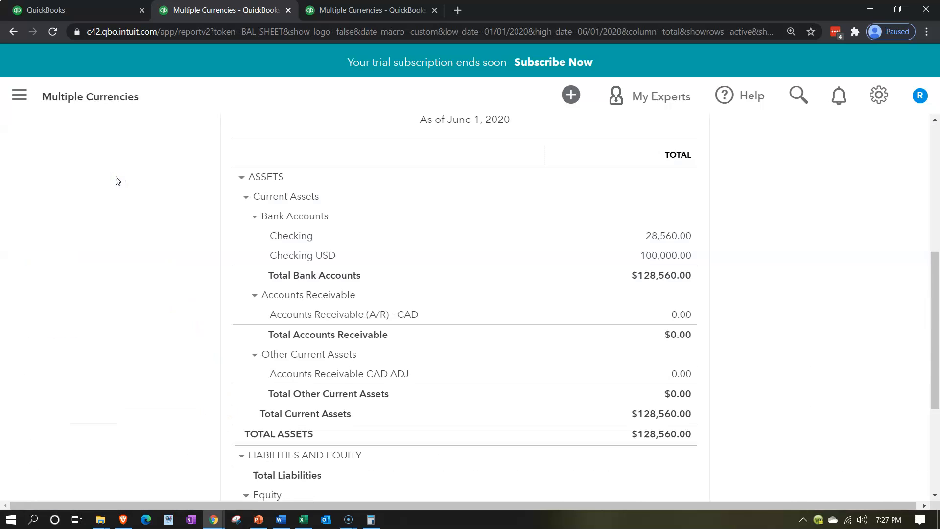
# - Rerun the June 2020 Profit and Loss report and examine the other income and other expenses
pyautogui.click(327, 13)
pyautogui.scroll(2, 416, 314)
pyautogui.scroll(1, 416, 315)
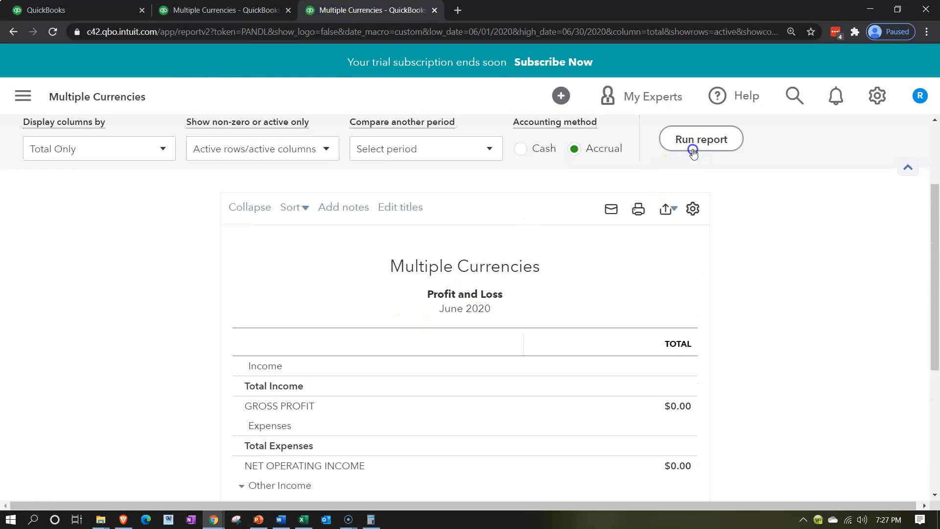
pyautogui.scroll(-1, 159, 317)
pyautogui.scroll(-3, 158, 317)
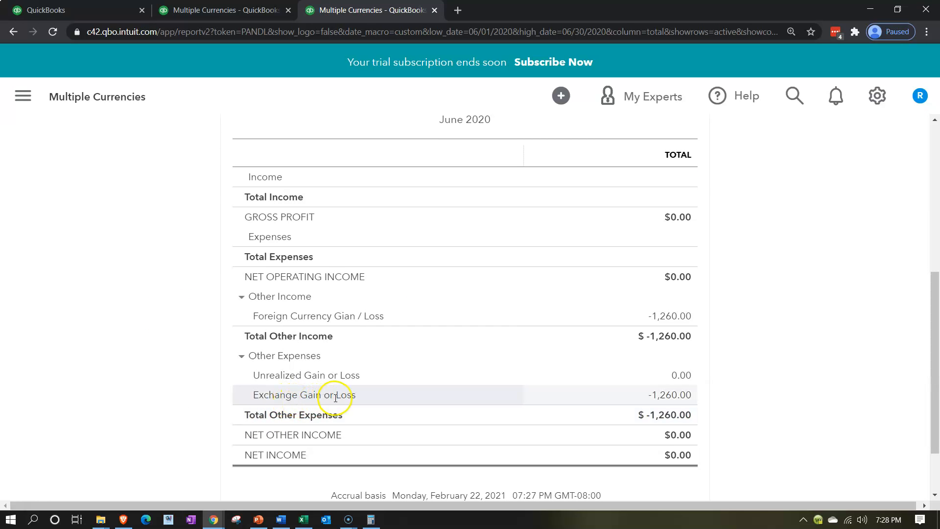
# - Review the transaction detail behind Exchange Gain or Loss and return to the Profit and Loss report
pyautogui.click(670, 394)
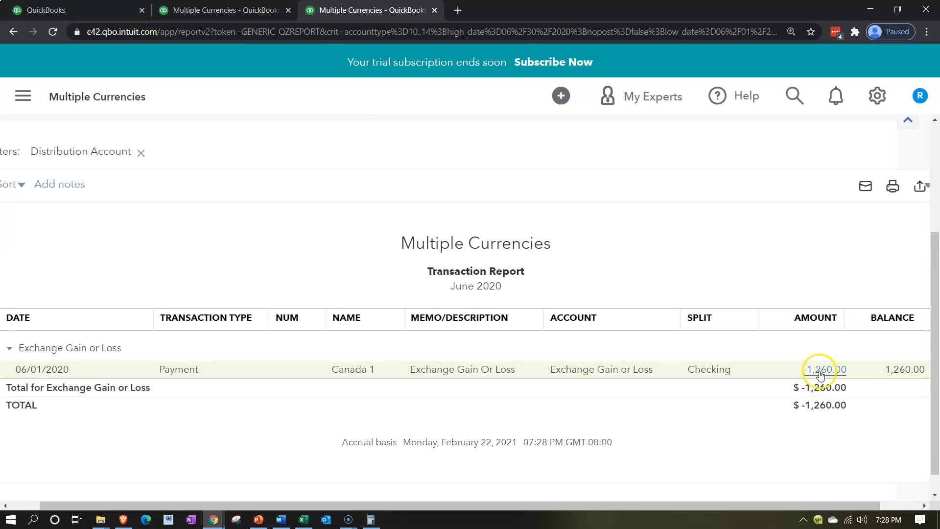
pyautogui.scroll(4, 130, 409)
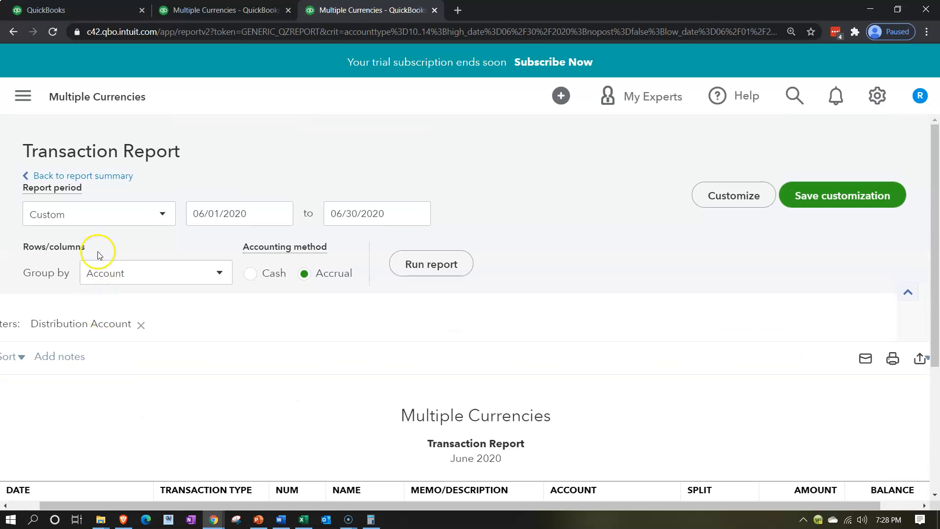
pyautogui.click(106, 176)
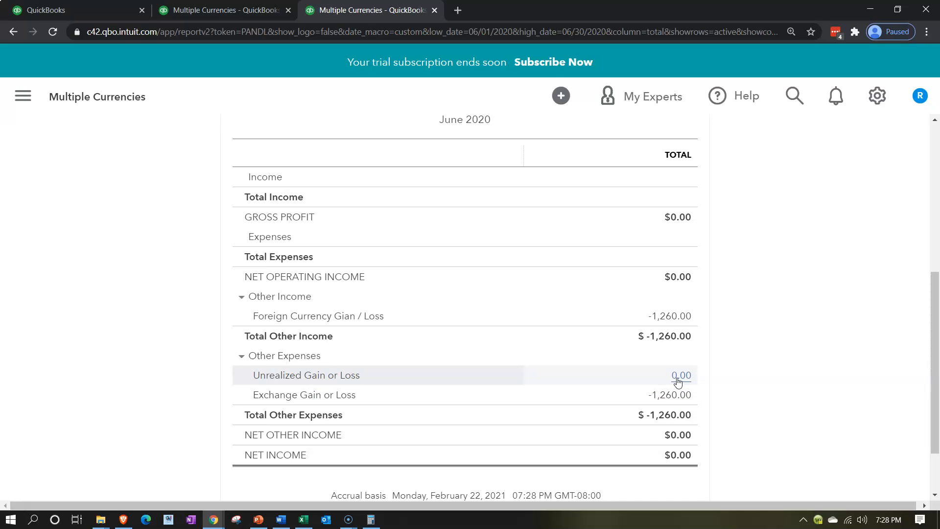
# - Switch to the Excel worksheet and review the journal entries for the Canadian sale and the foreign currency transaction gain
pyautogui.click(304, 519)
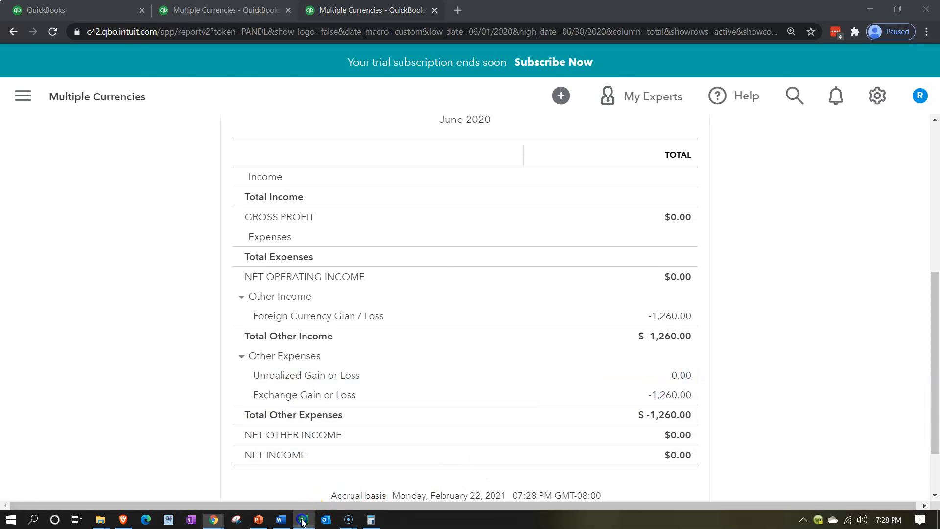
pyautogui.click(460, 383)
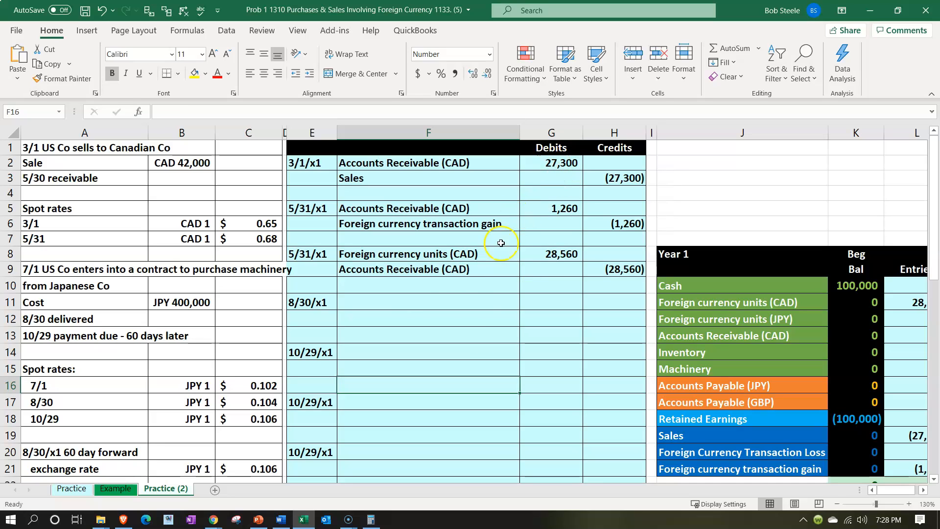
pyautogui.click(413, 317)
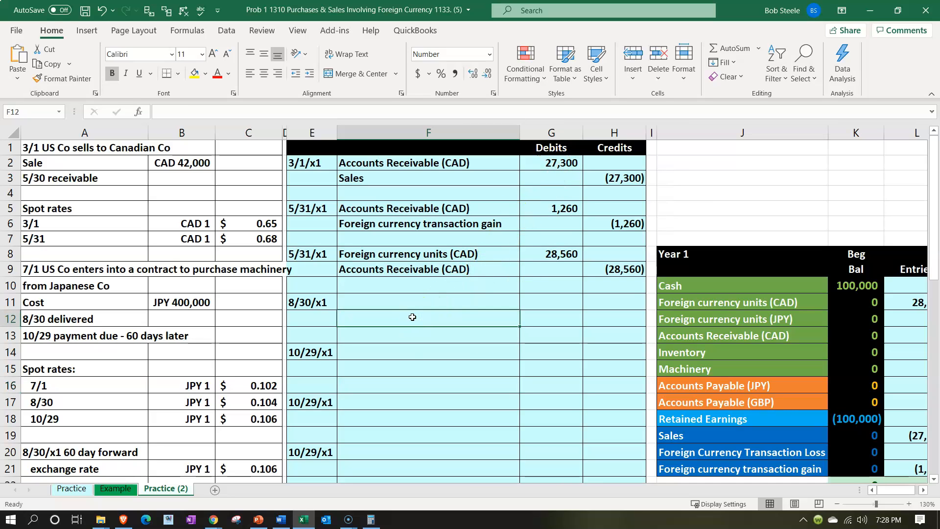
# - Link cell F12 to the Foreign currency units (CAD) account name in J11 to begin a combined journal entry
pyautogui.write('+')
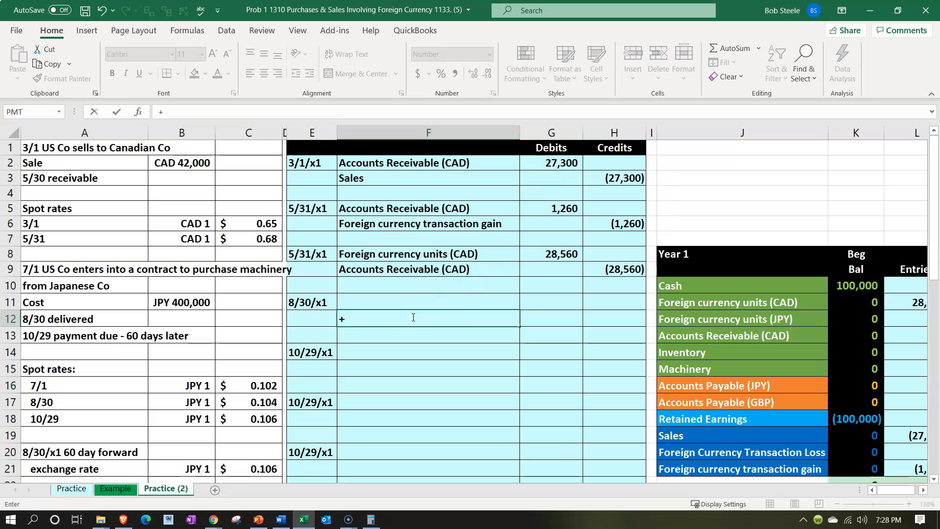
pyautogui.press('Right')
pyautogui.press('Right')
pyautogui.press('Right')
pyautogui.press('Right')
pyautogui.press('Up')
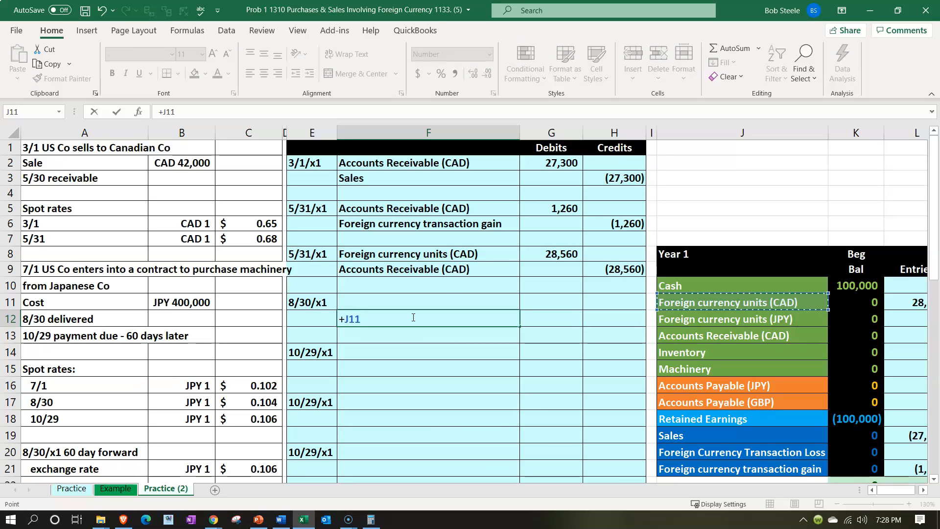
pyautogui.press('Return')
# - Enter the debit in G12 by linking it to the foreign currency units amount in G8
pyautogui.press('Up')
pyautogui.press('Right')
pyautogui.write('+')
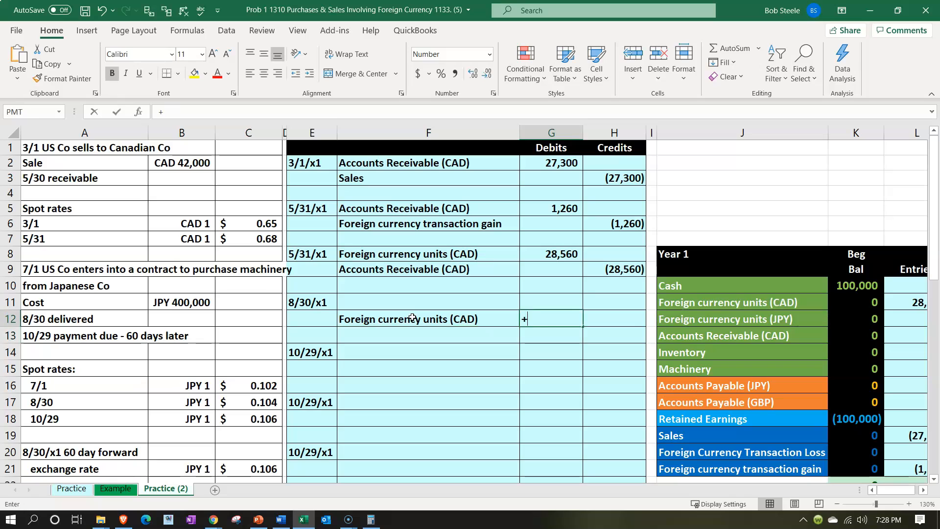
pyautogui.press('Up')
pyautogui.press('Up')
pyautogui.press('Up')
pyautogui.press('Up')
pyautogui.press('Return')
# - Link cell F13 to the Accounts Receivable (CAD) account name in J13
pyautogui.press('Left')
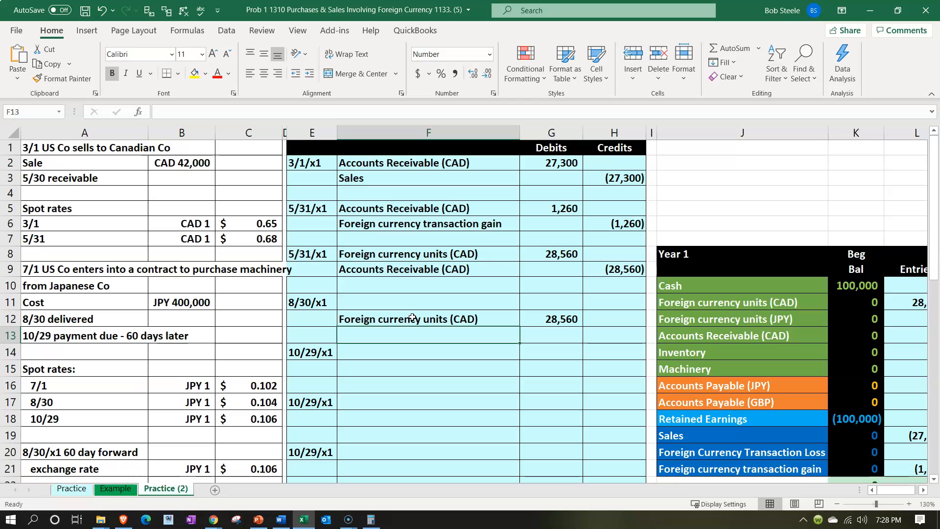
pyautogui.write('+')
pyautogui.press('Right')
pyautogui.press('Right')
pyautogui.press('Right')
pyautogui.press('Right')
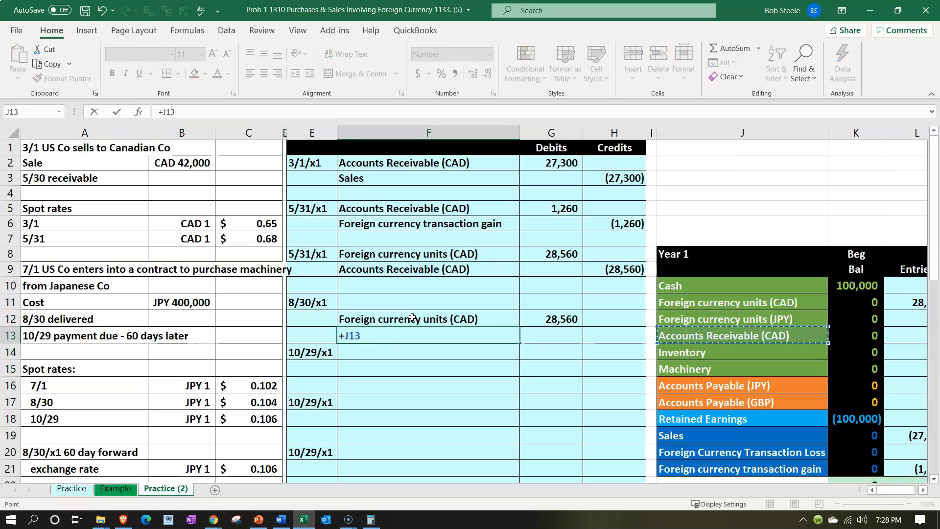
pyautogui.press('Return')
# - Enter the receivable credit in H13 as the negative of the original sale's debit in G2
pyautogui.press('Right')
pyautogui.press('Right')
pyautogui.press('Up')
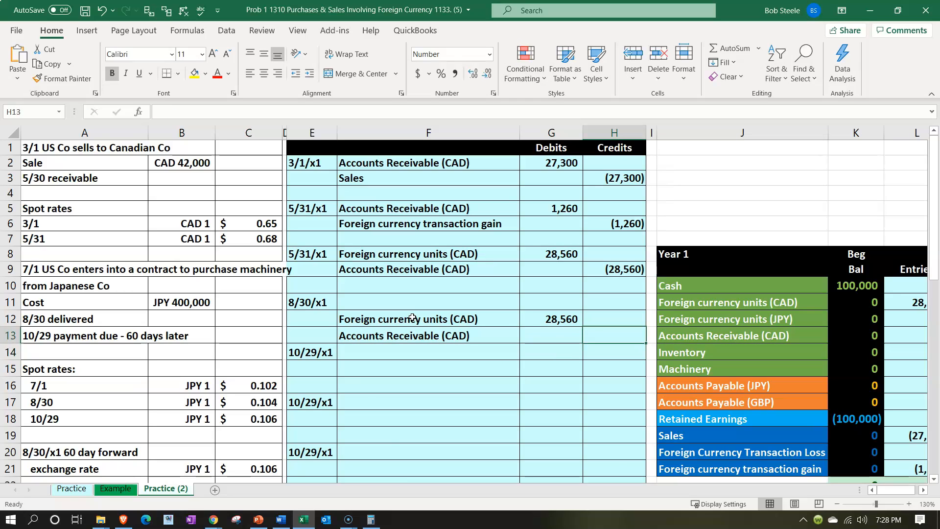
pyautogui.write('-')
pyautogui.press('Up')
pyautogui.press('Up')
pyautogui.press('Up')
pyautogui.press('Up')
pyautogui.press('Up')
pyautogui.press('Up')
pyautogui.press('Up')
pyautogui.press('Up')
pyautogui.press('Up')
pyautogui.press('Up')
pyautogui.press('Up')
pyautogui.press('Left')
pyautogui.press('Return')
# - Calculate the balancing credit in H14 as the negative sum of G12:H13
pyautogui.write('-sum(')
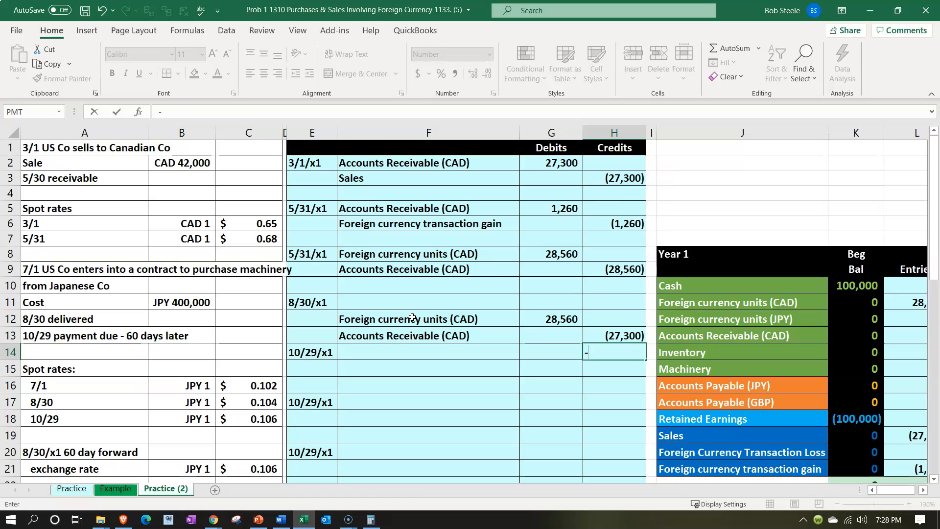
pyautogui.press('Up')
pyautogui.hotkey('shift', 'Left')
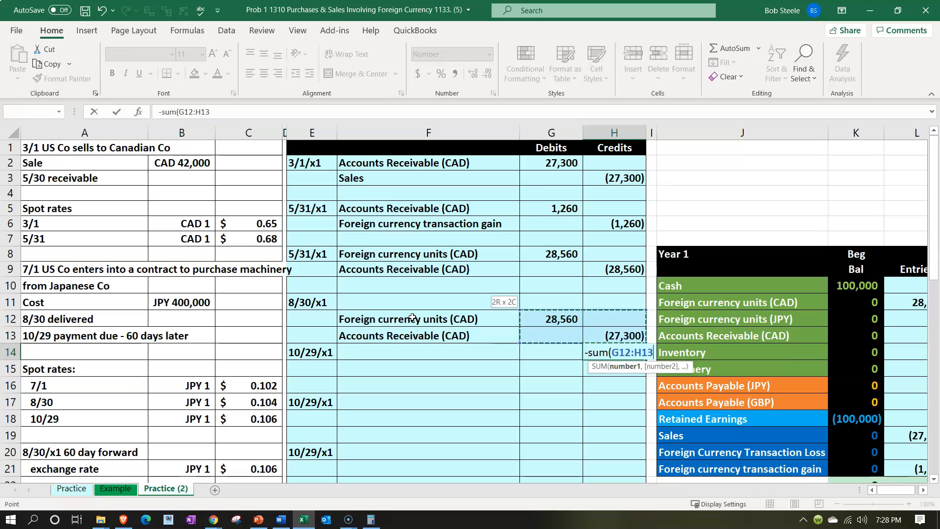
pyautogui.press('Return')
# - Label the balancing line in F14 by linking it to the Foreign currency transaction gain account name in F6
pyautogui.press('Left')
pyautogui.press('Left')
pyautogui.press('Left')
pyautogui.press('Up')
pyautogui.press('Right')
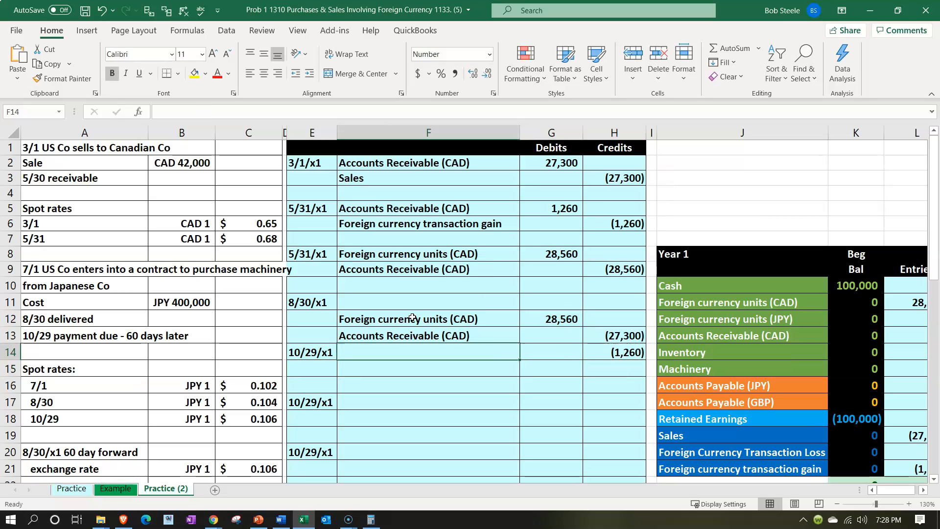
pyautogui.write('+')
pyautogui.press('Up')
pyautogui.press('Up')
pyautogui.press('Up')
pyautogui.press('Up')
pyautogui.press('Up')
pyautogui.press('Up')
pyautogui.press('Up')
pyautogui.press('Up')
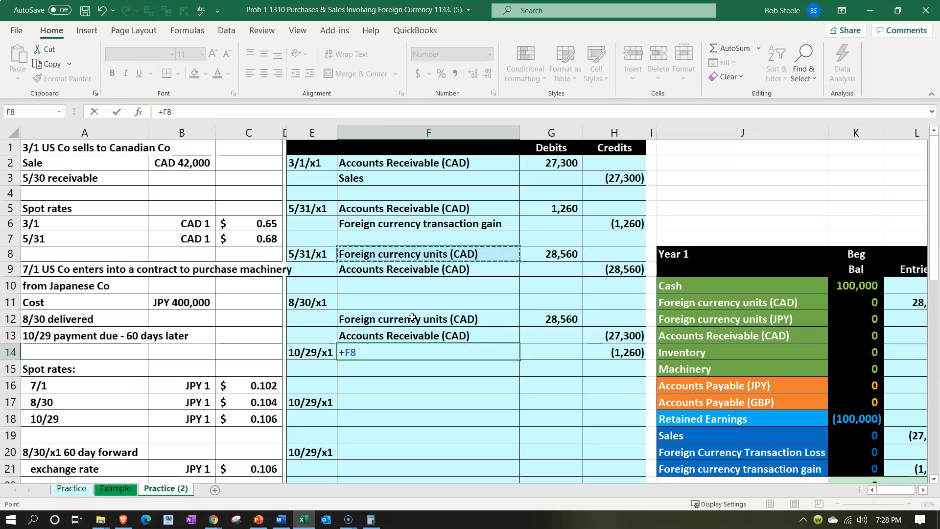
pyautogui.press('Return')
# - Compare the combined entry in F12:H14 with the separate 5/31 adjustment and collection entries in F5:H9
pyautogui.moveTo(412, 318); pyautogui.dragTo(602, 354)
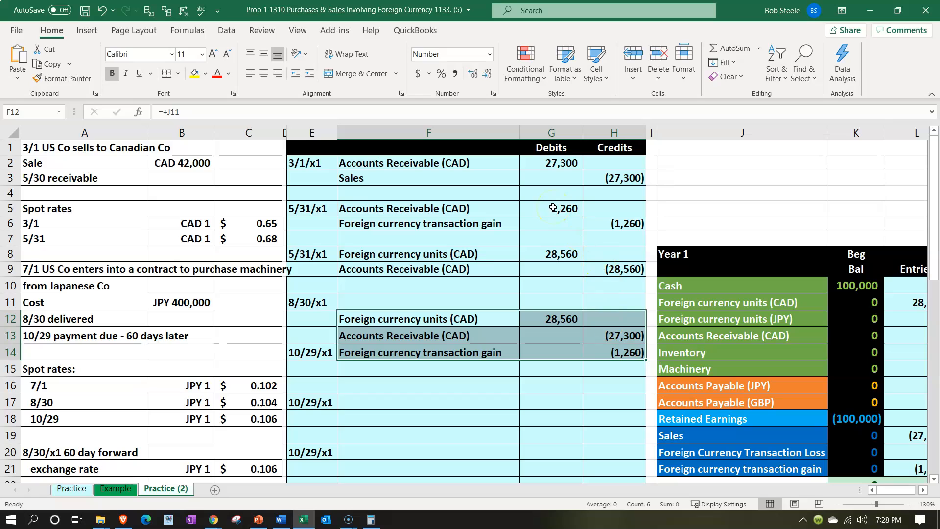
pyautogui.moveTo(553, 207); pyautogui.dragTo(602, 225)
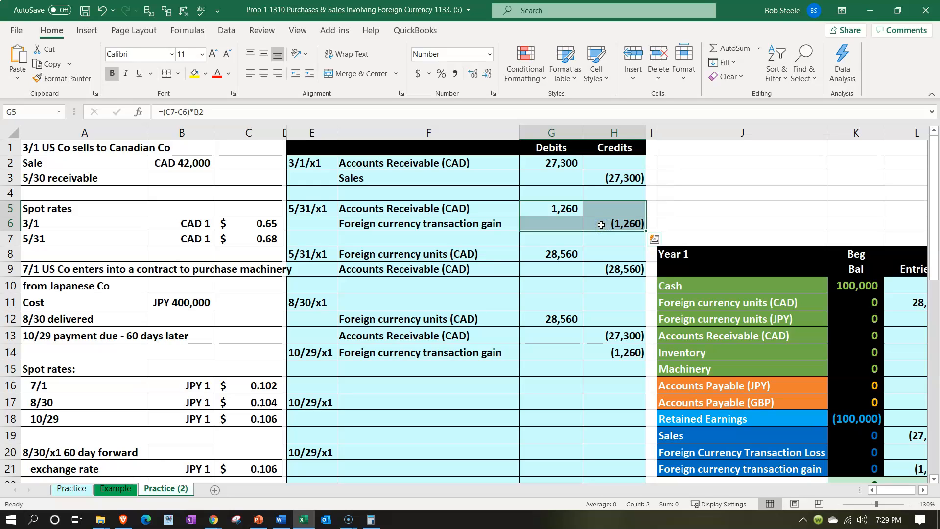
pyautogui.click(563, 254)
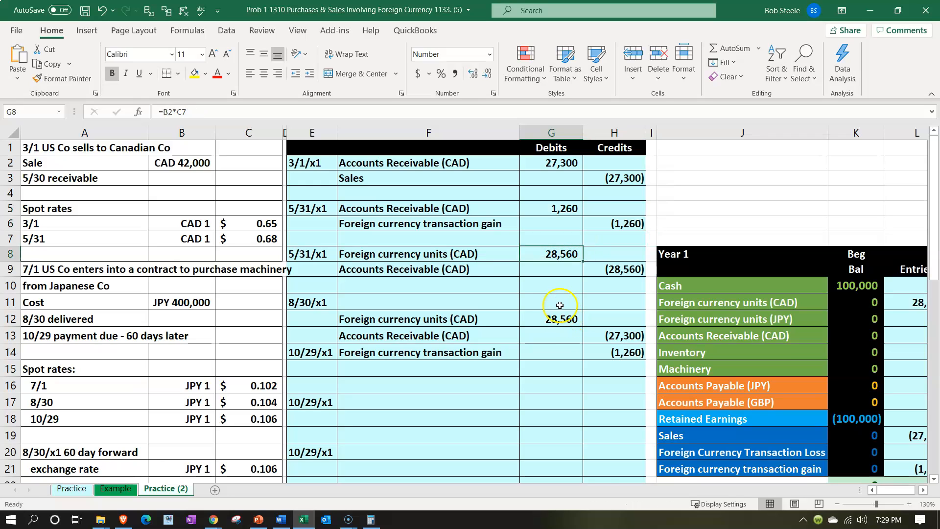
pyautogui.click(610, 270)
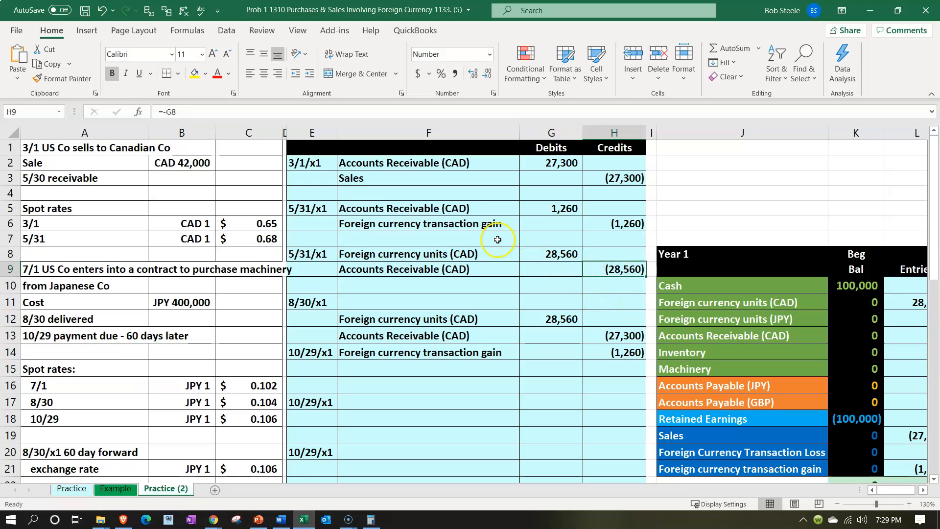
pyautogui.moveTo(457, 210); pyautogui.dragTo(609, 267)
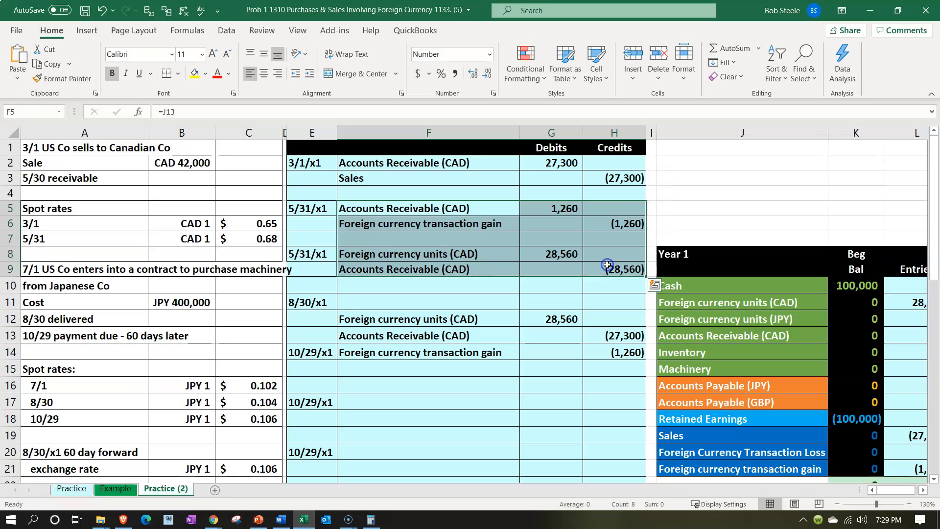
pyautogui.click(558, 315)
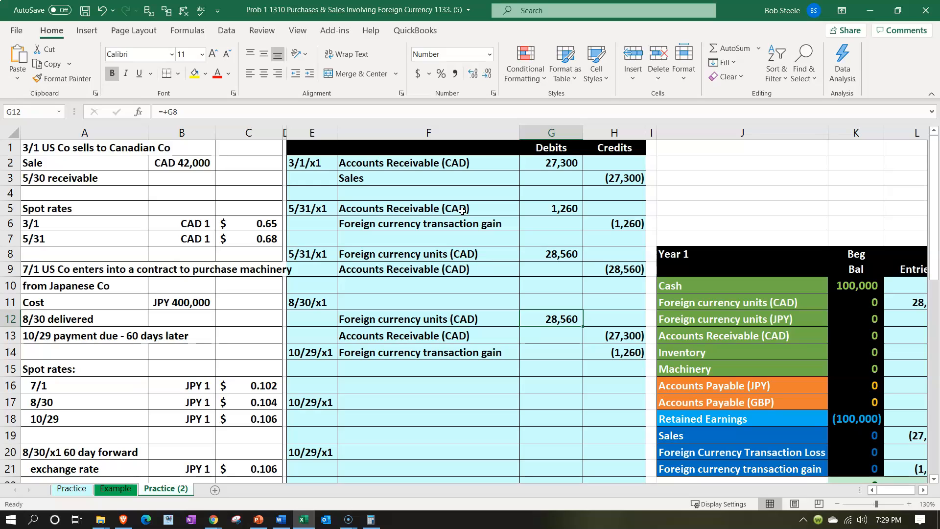
pyautogui.moveTo(462, 210); pyautogui.dragTo(593, 219)
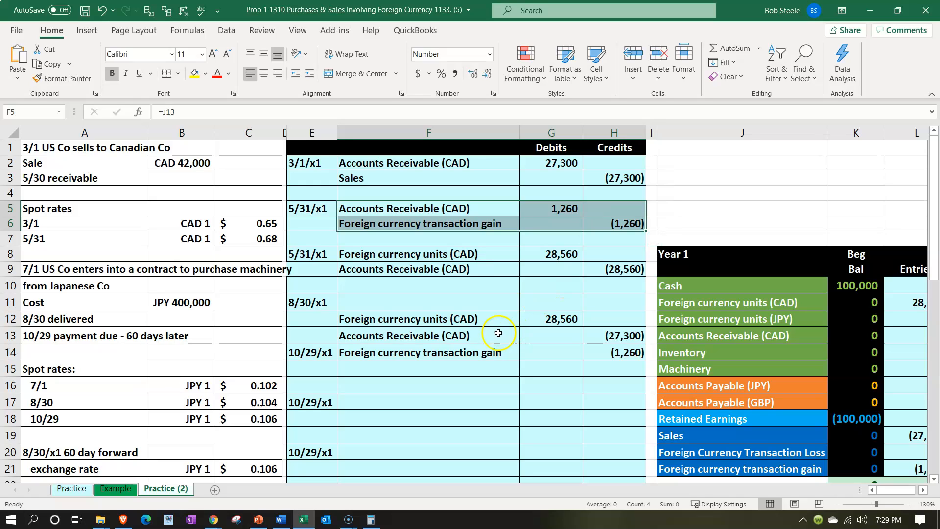
pyautogui.moveTo(481, 318); pyautogui.dragTo(594, 353)
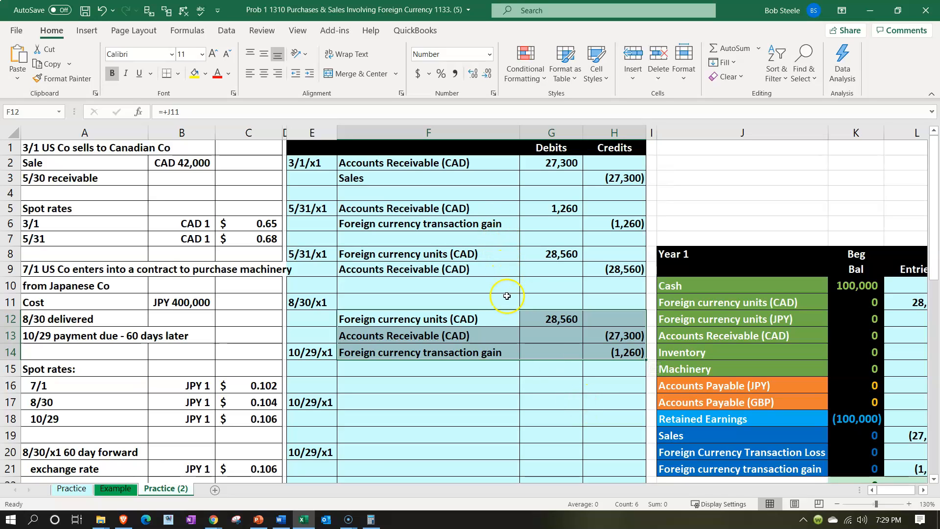
# - Clear the combined journal entry from F12:H14
pyautogui.rightClick(514, 320)
pyautogui.moveTo(514, 319); pyautogui.dragTo(593, 349)
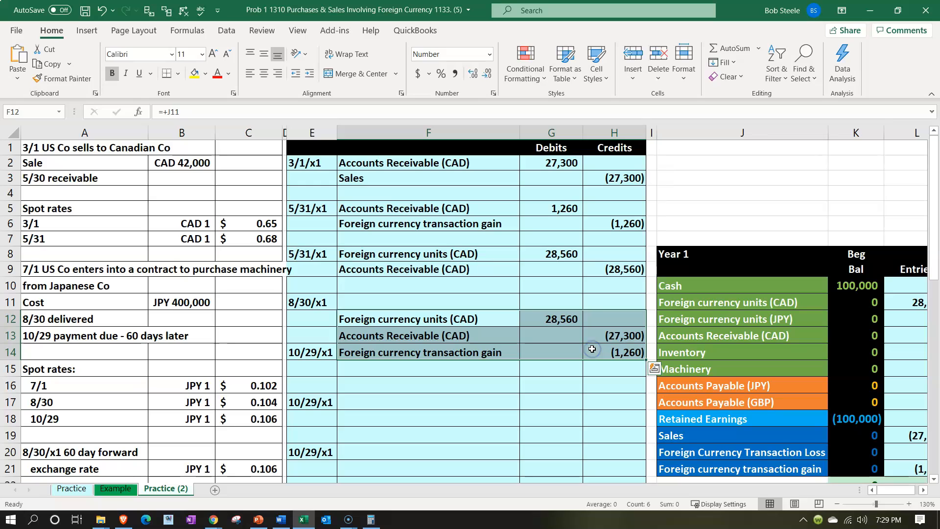
pyautogui.press('Delete')
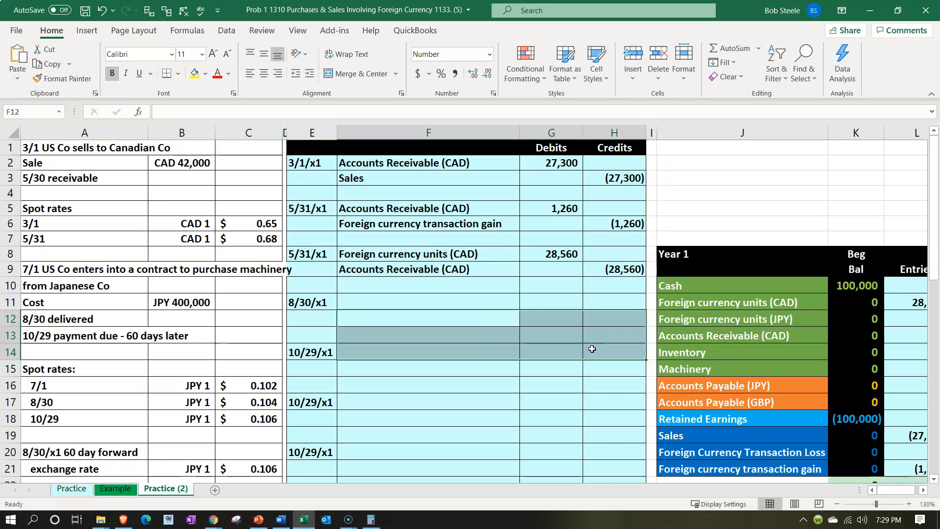
# - Switch to QuickBooks Online, rerun the June 2020 Profit and Loss report and examine the other income and other expenses
pyautogui.click(310, 522)
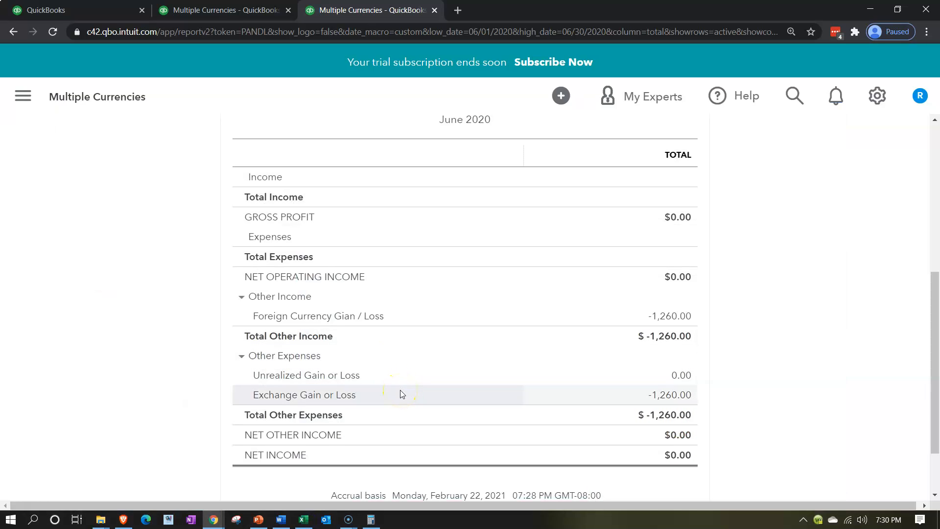
pyautogui.scroll(4, 401, 389)
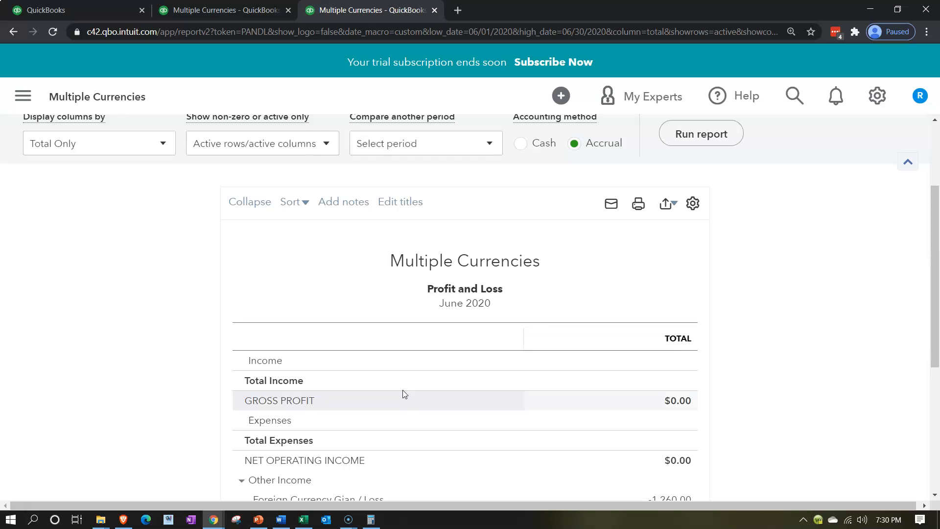
pyautogui.click(691, 133)
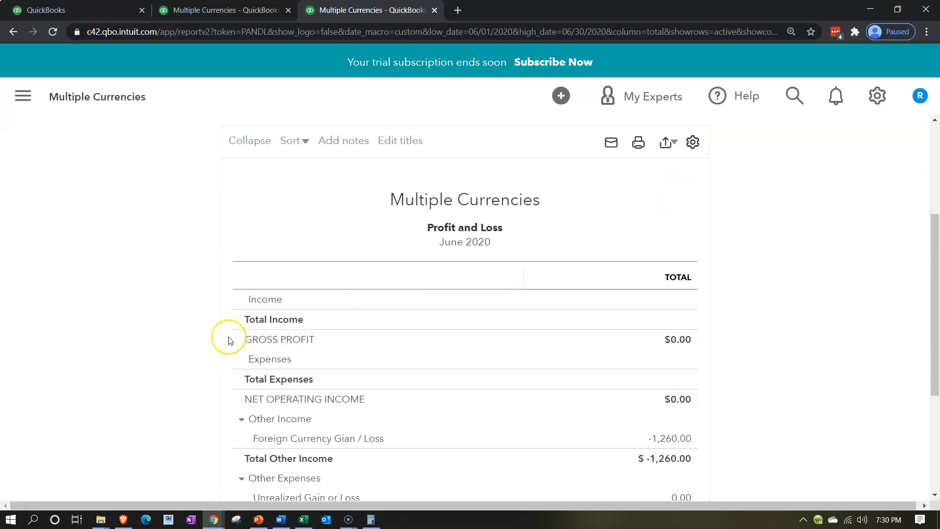
pyautogui.scroll(-3, 228, 340)
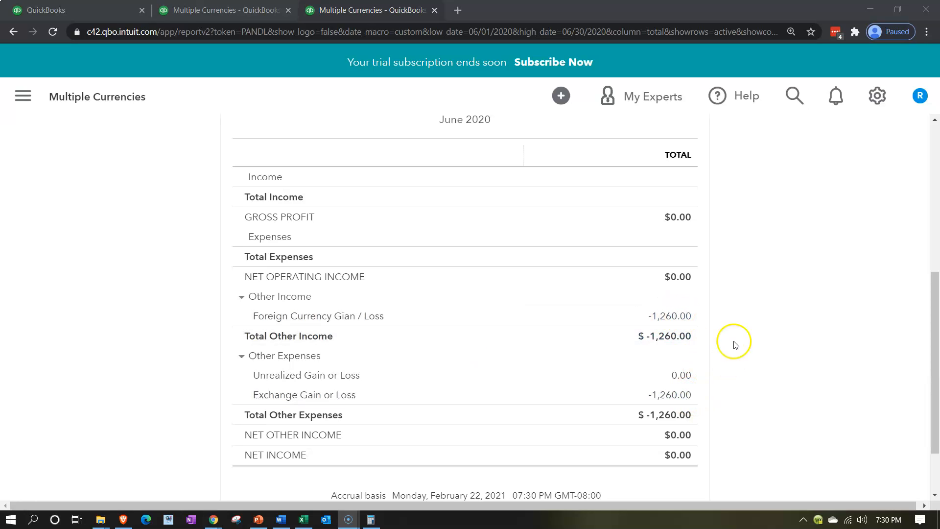
# - In the 06/01/2020 journal entry behind Foreign Currency Gian / Loss, change line 2's account to Exchange Gain or Loss and save the entry
pyautogui.click(691, 317)
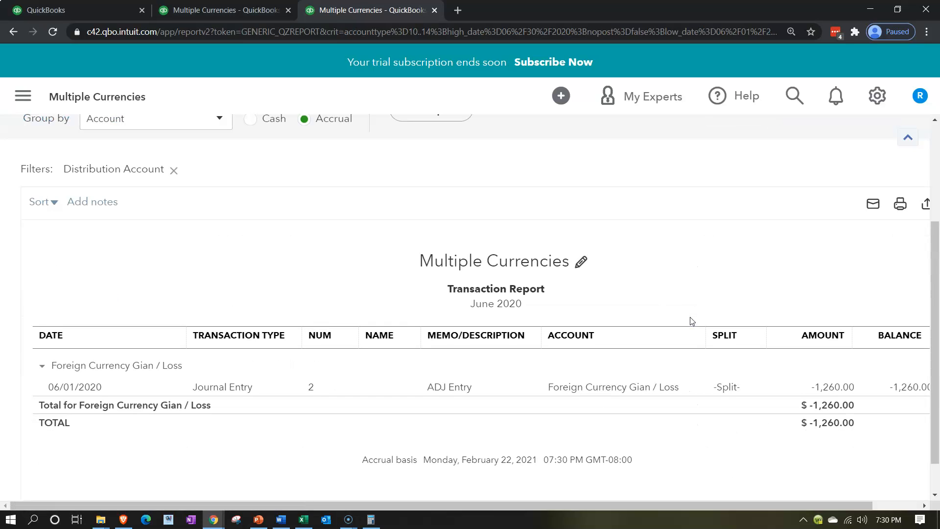
pyautogui.click(826, 387)
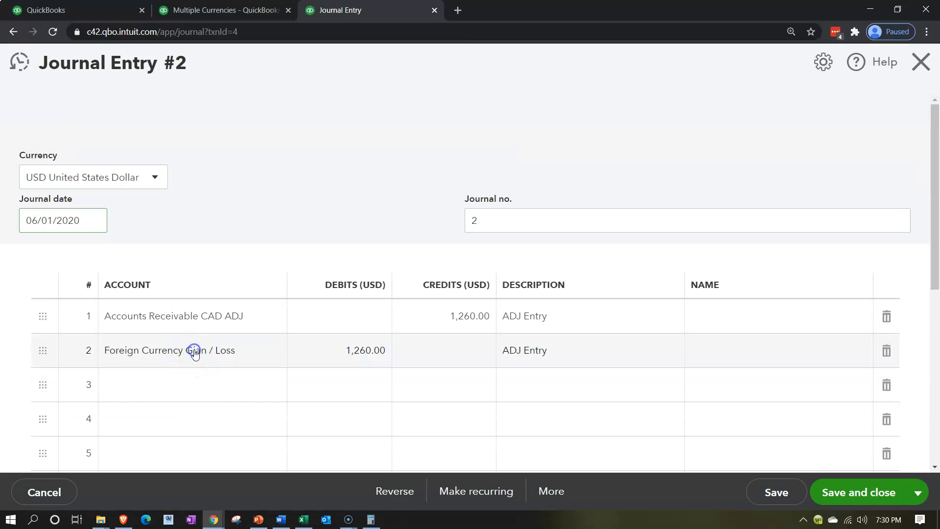
pyautogui.click(191, 351)
pyautogui.moveTo(243, 351); pyautogui.dragTo(52, 331)
pyautogui.write('Exchange Gain or')
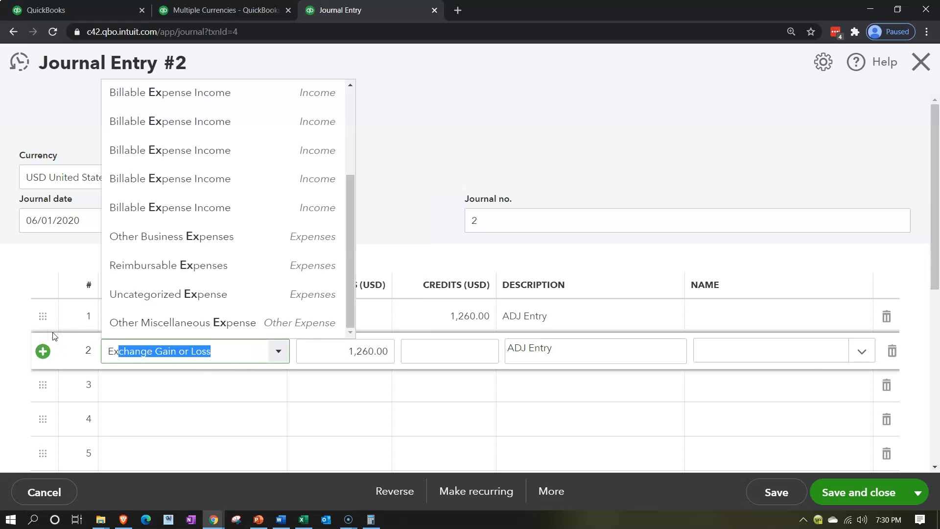
pyautogui.press('Tab')
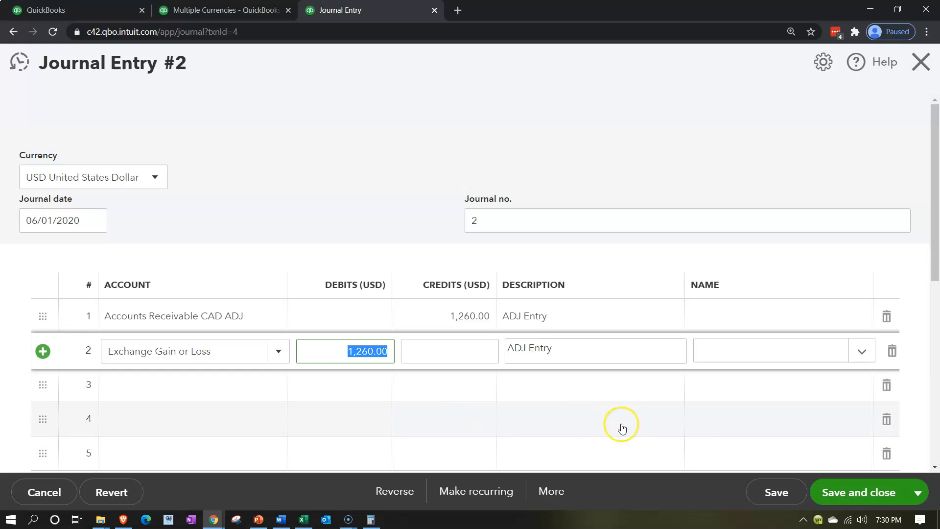
pyautogui.click(840, 503)
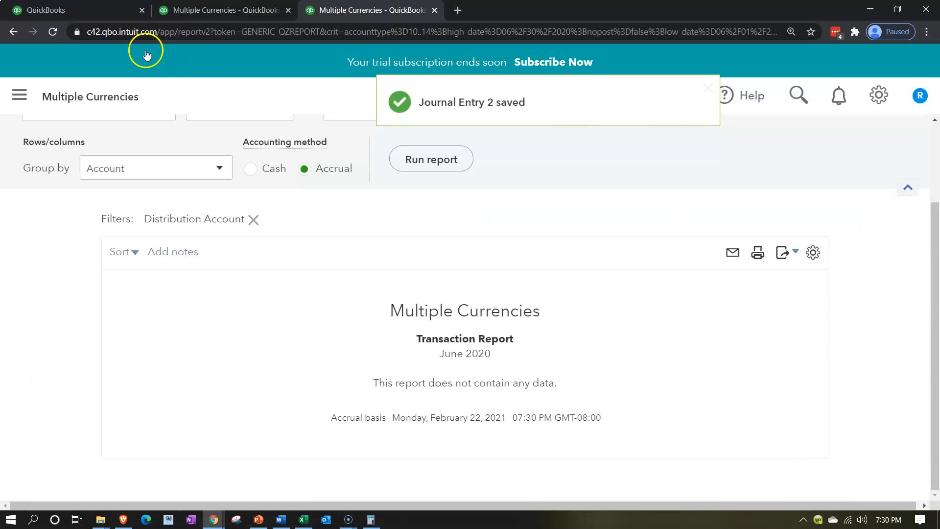
# - Return to the June 2020 Profit and Loss report and examine the exchange gain or loss under other expenses
pyautogui.click(95, 175)
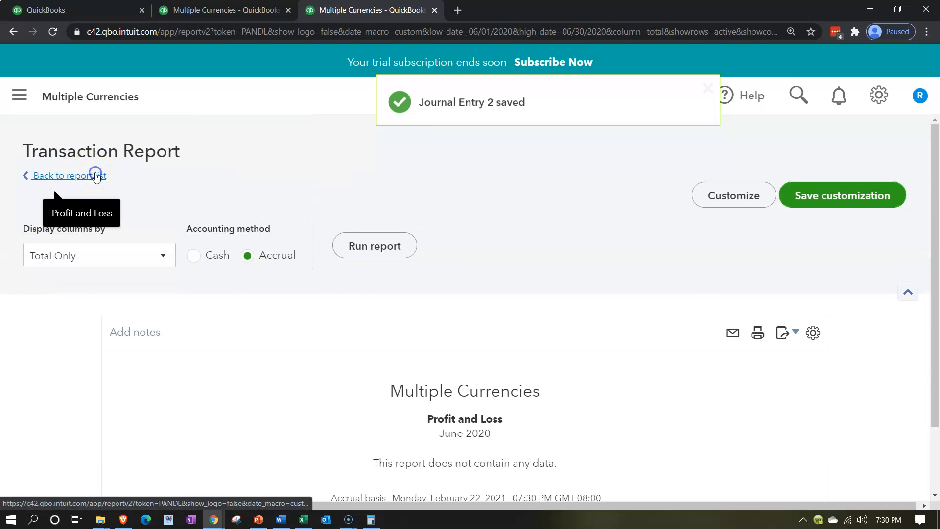
pyautogui.scroll(-5, 409, 382)
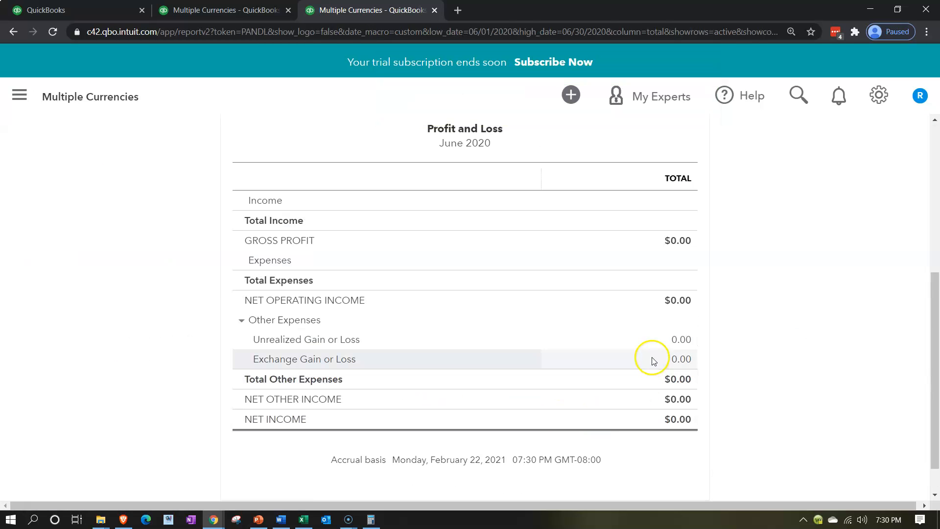
pyautogui.scroll(1, 653, 360)
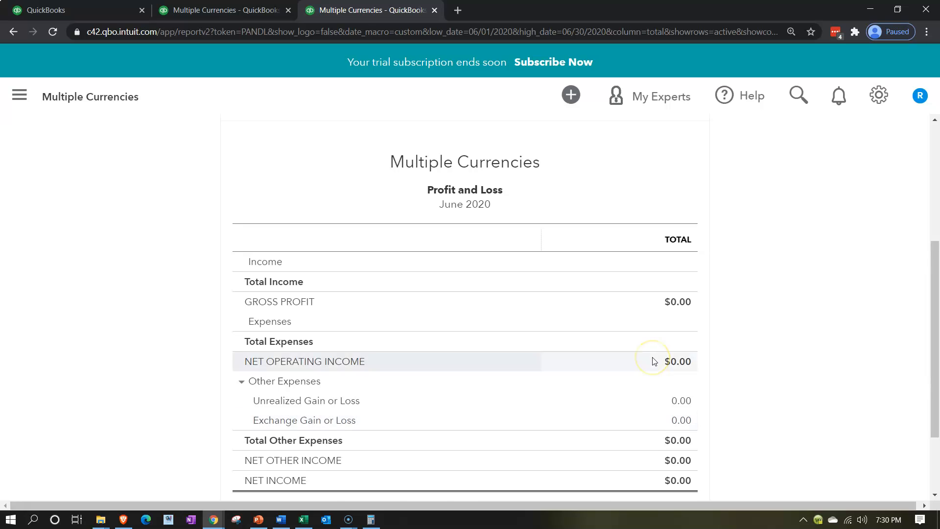
pyautogui.scroll(-1, 653, 360)
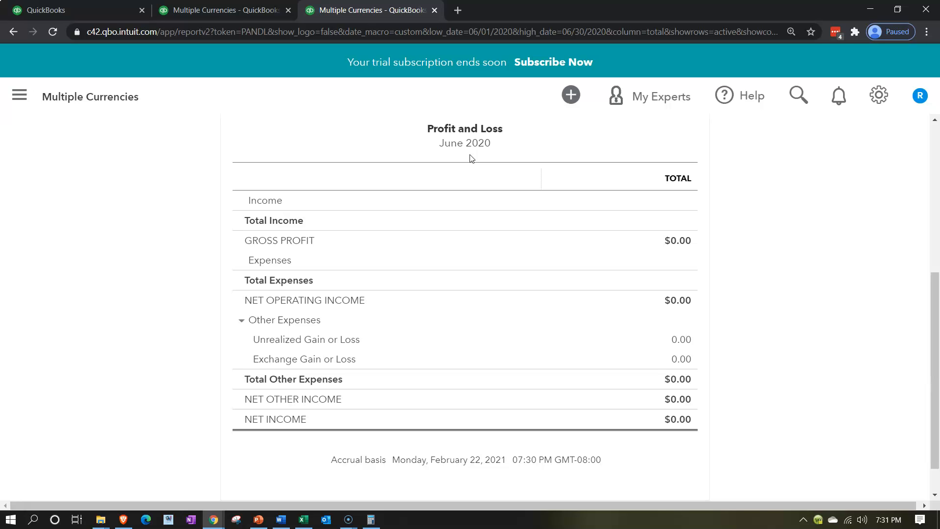
# - Rerun the Profit and Loss report with the start date set to 01/01/2020 and examine the other income and other expenses
pyautogui.scroll(6, 465, 157)
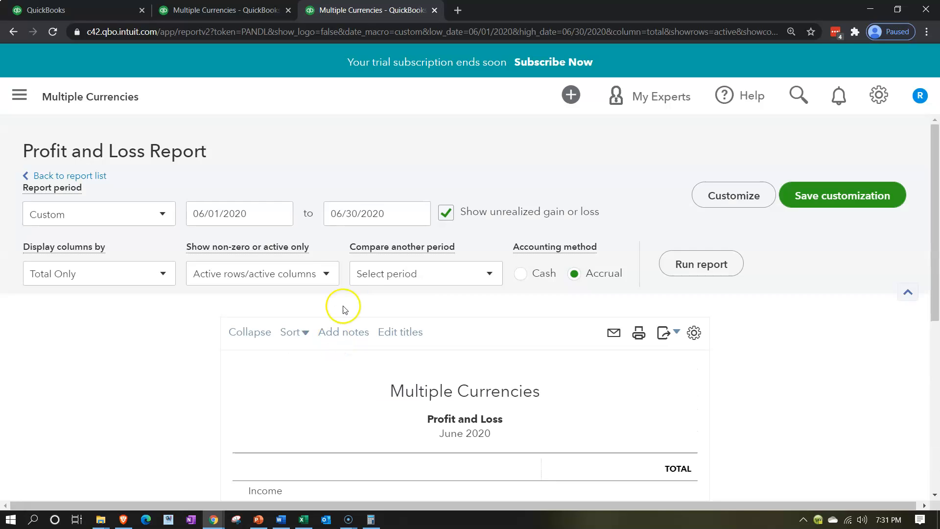
pyautogui.moveTo(260, 212); pyautogui.dragTo(17, 222)
pyautogui.write('010120')
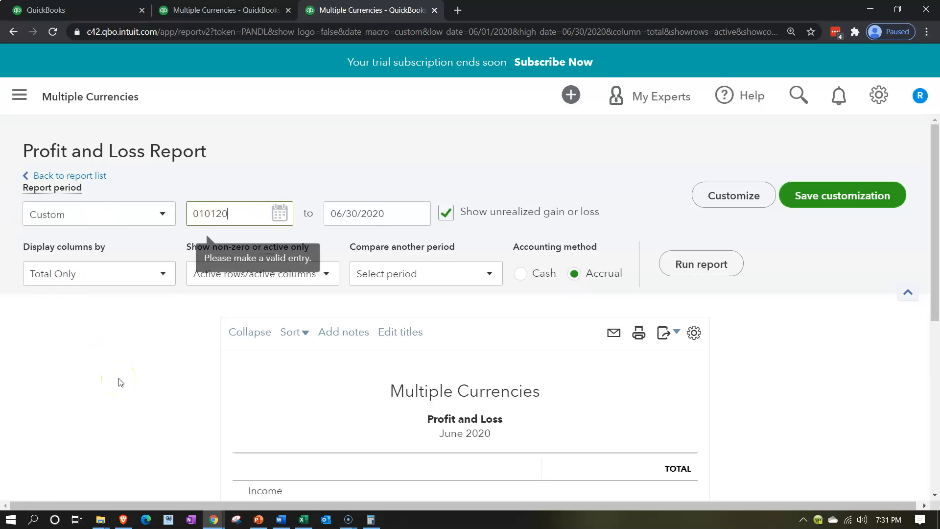
pyautogui.press('Tab')
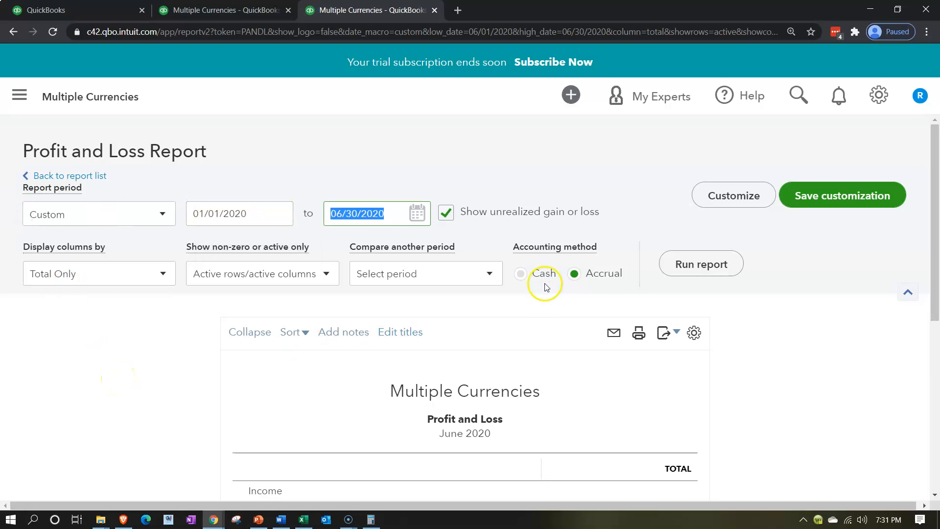
pyautogui.click(672, 264)
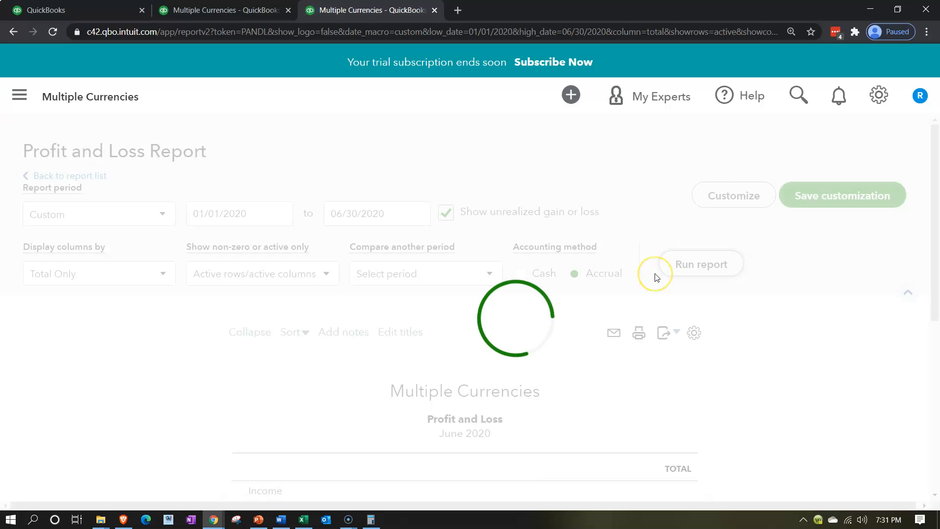
pyautogui.click(705, 329)
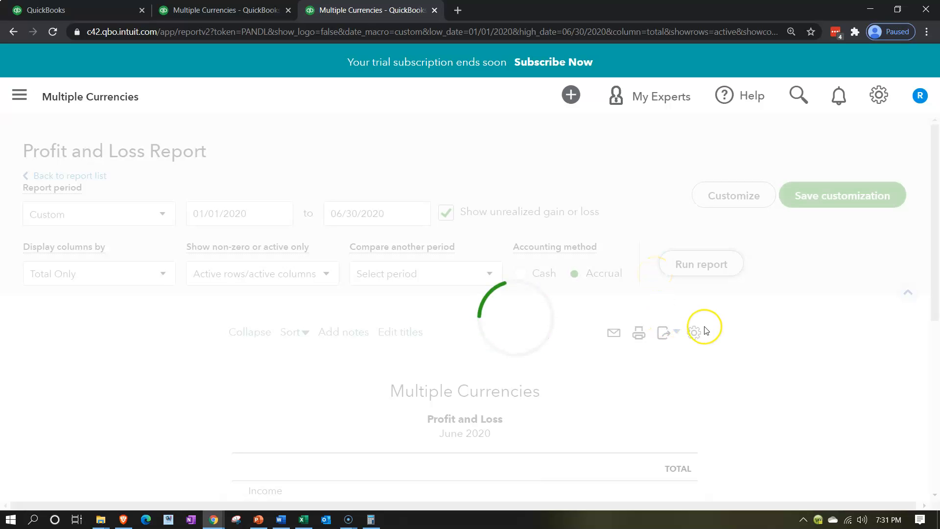
pyautogui.scroll(-10, 395, 304)
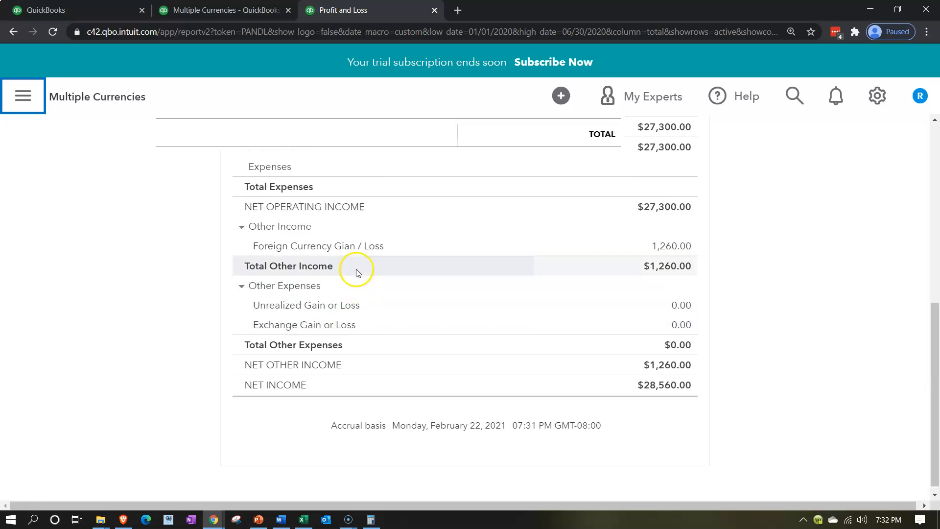
# - Open the 05/31/2020 journal entry behind the Foreign Currency Gian / Loss amount and change line 2's account to Exchange Gain or Loss
pyautogui.click(669, 247)
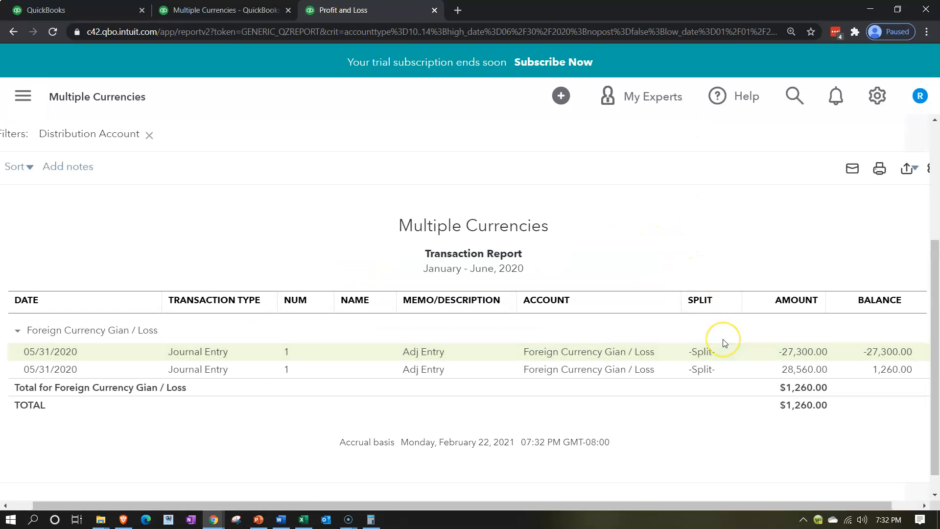
pyautogui.click(794, 356)
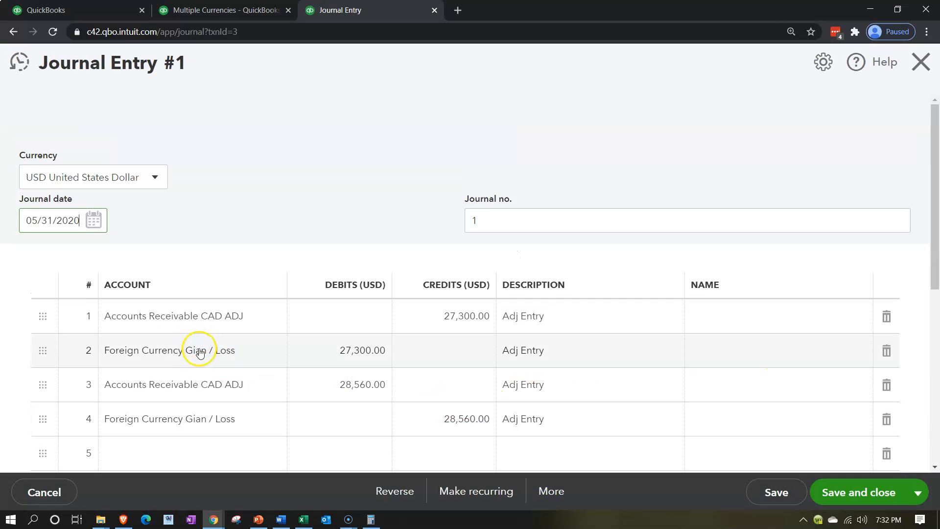
pyautogui.click(200, 352)
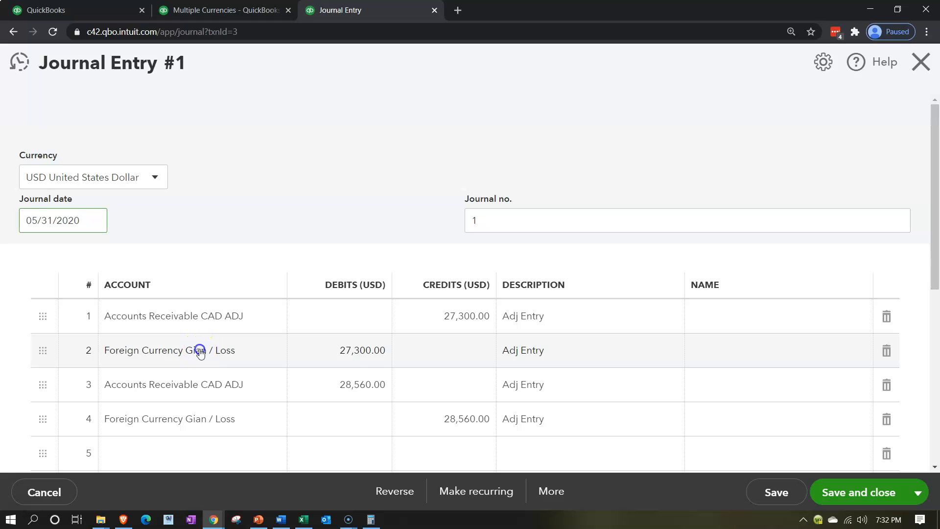
pyautogui.moveTo(248, 353); pyautogui.dragTo(111, 342)
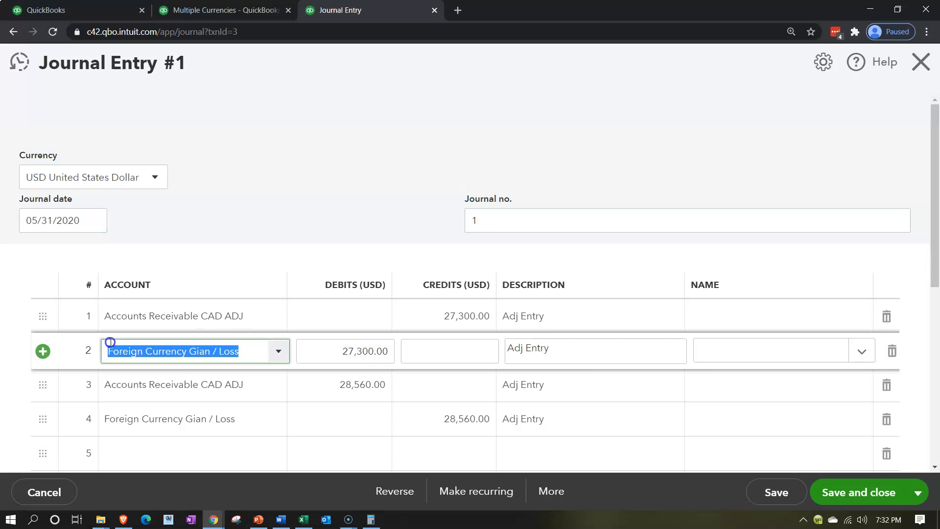
pyautogui.write('ex')
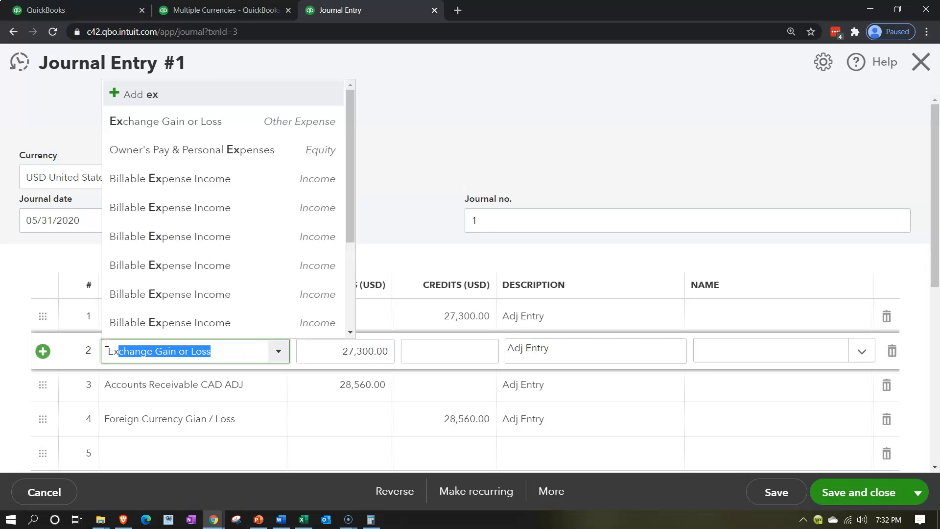
pyautogui.press('Tab')
# - Change line 4's account to Exchange Gain or Loss, then save and close the journal entry
pyautogui.click(247, 420)
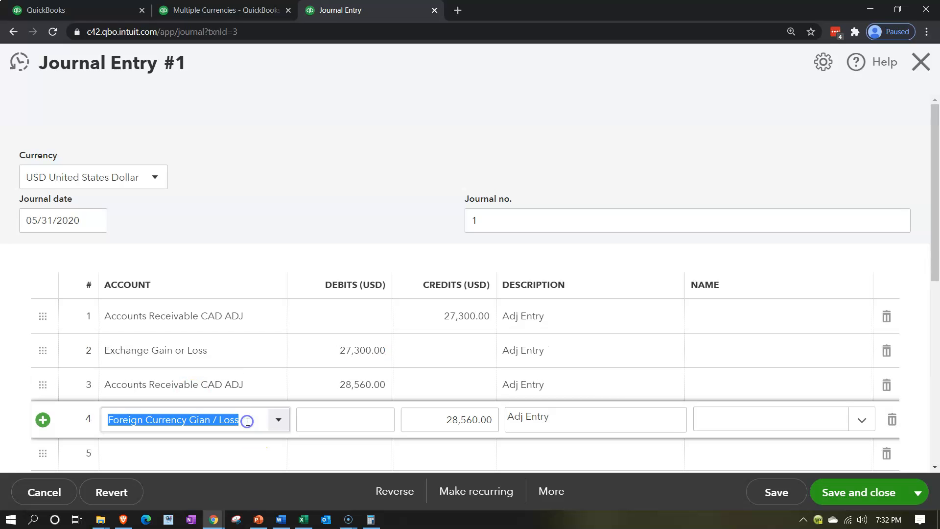
pyautogui.write('ex')
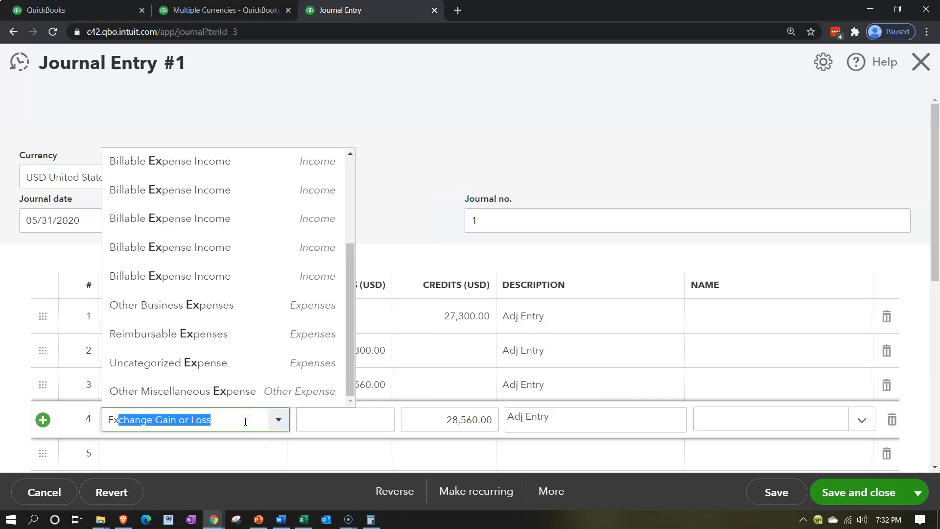
pyautogui.press('Tab')
pyautogui.click(256, 449)
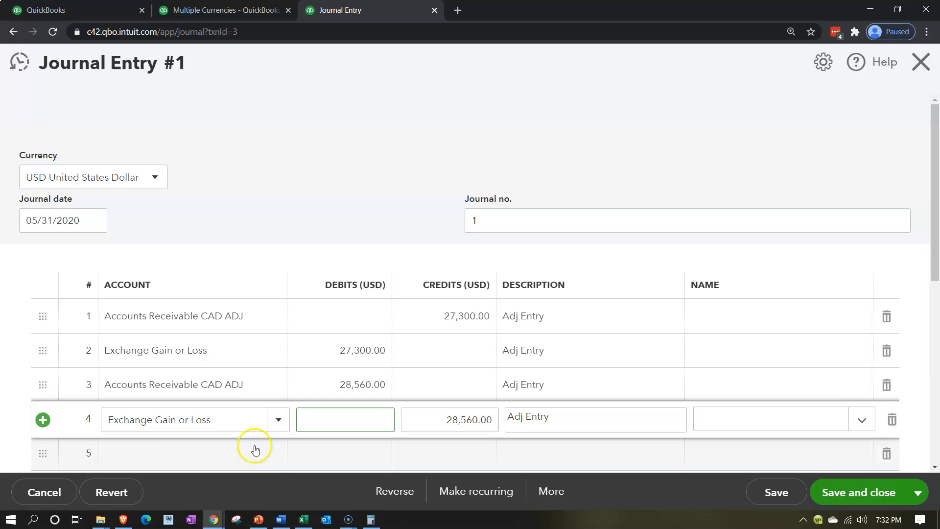
pyautogui.click(861, 491)
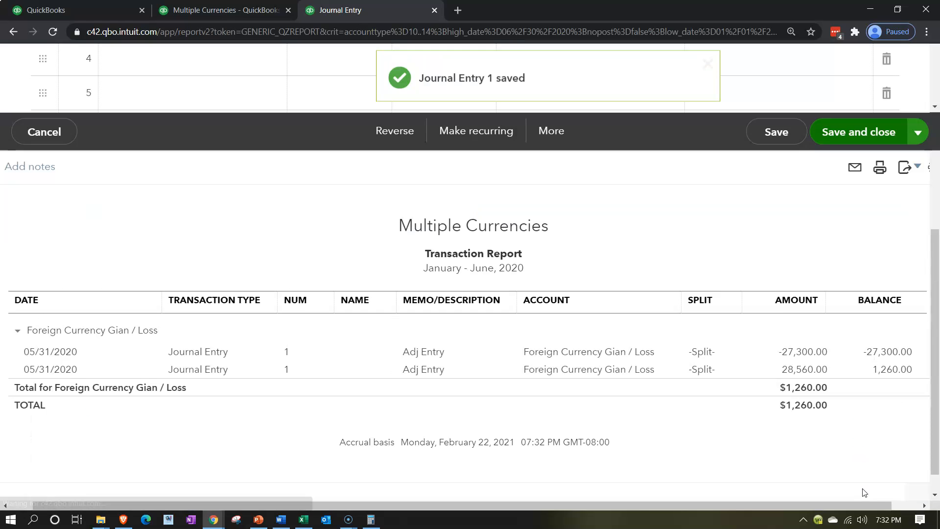
# - Return to the January–June 2020 Profit and Loss report and examine the exchange gain or loss under other expenses
pyautogui.scroll(2, 121, 357)
pyautogui.click(105, 177)
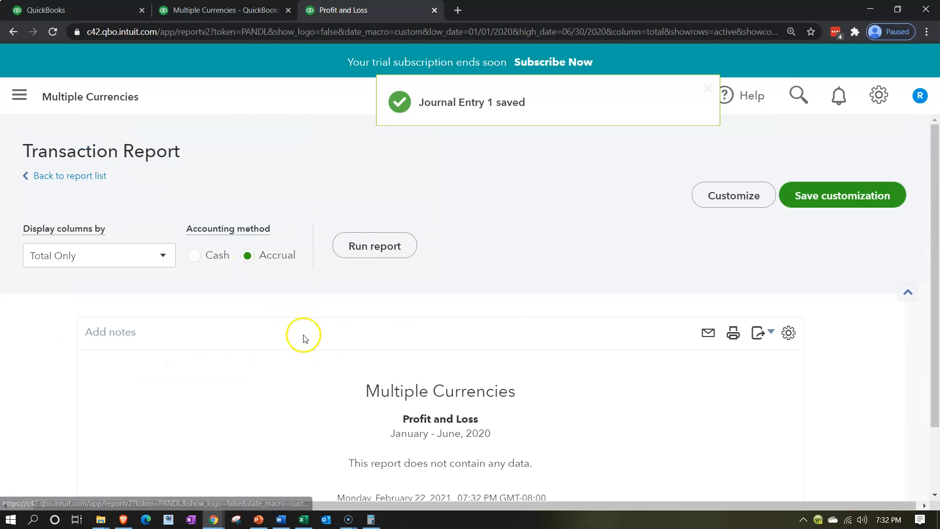
pyautogui.scroll(-5, 80, 177)
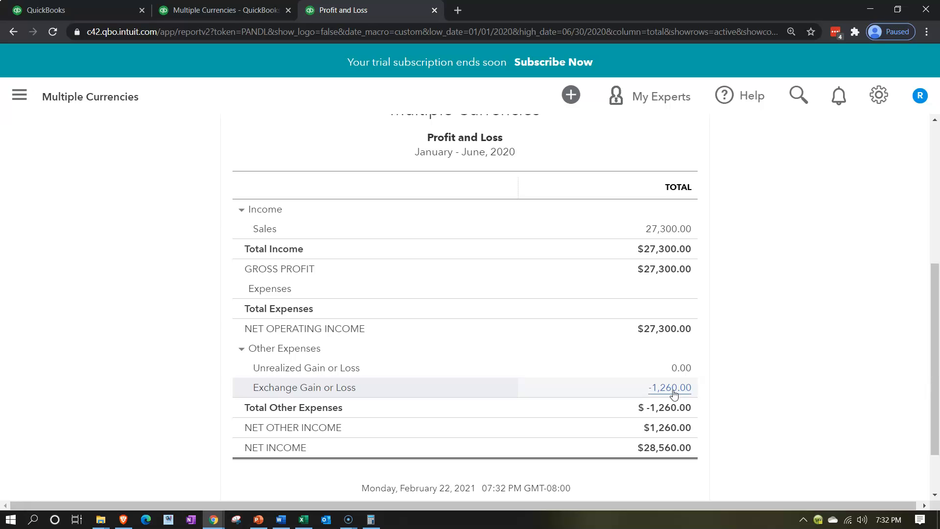
pyautogui.click(643, 415)
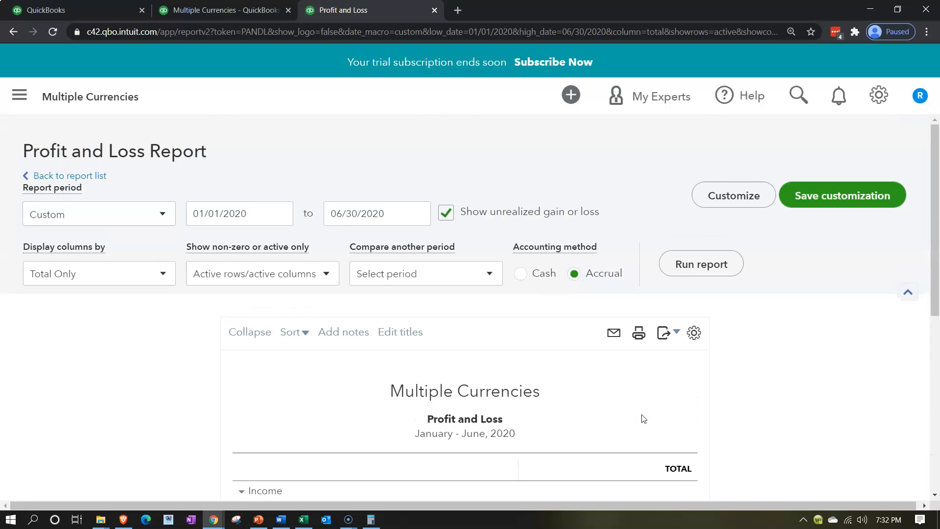
pyautogui.rightClick(392, 9)
pyautogui.click(404, 32)
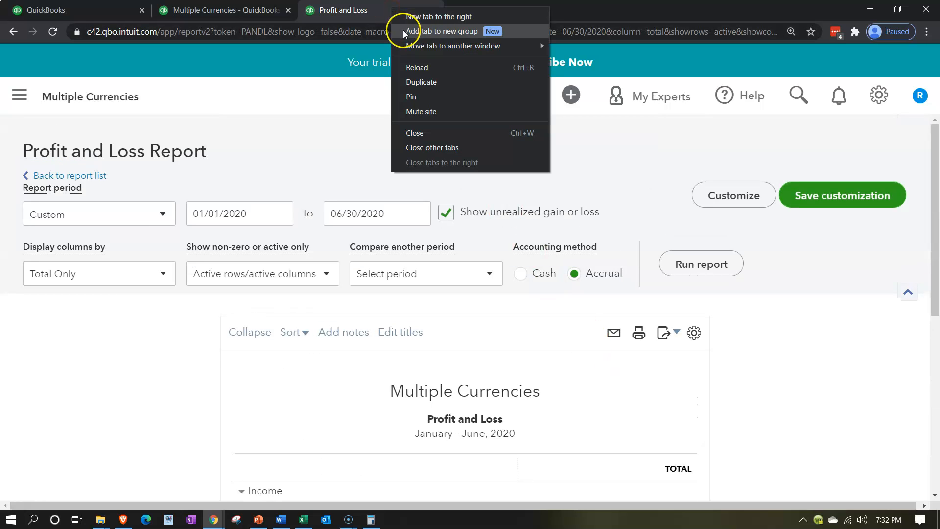
pyautogui.click(71, 324)
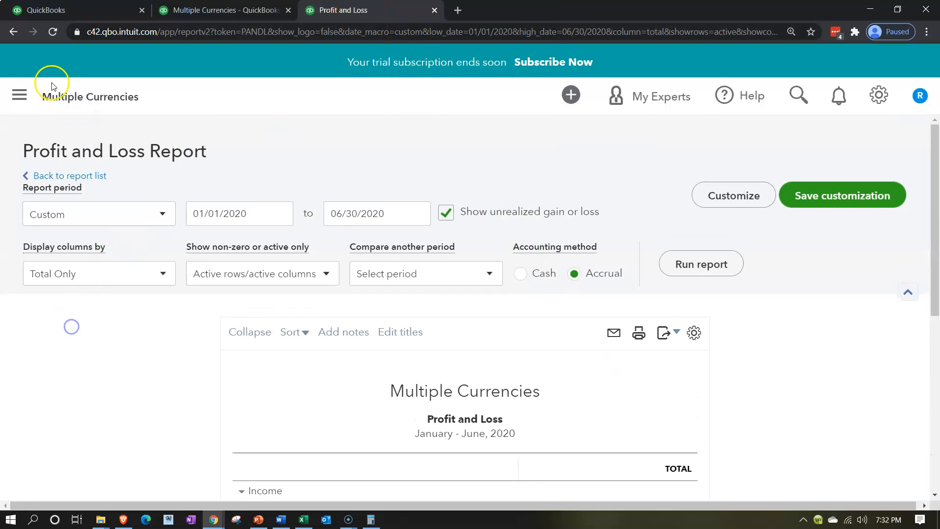
# - Find the Trial Balance report in the report list and open it
pyautogui.click(27, 98)
pyautogui.click(52, 402)
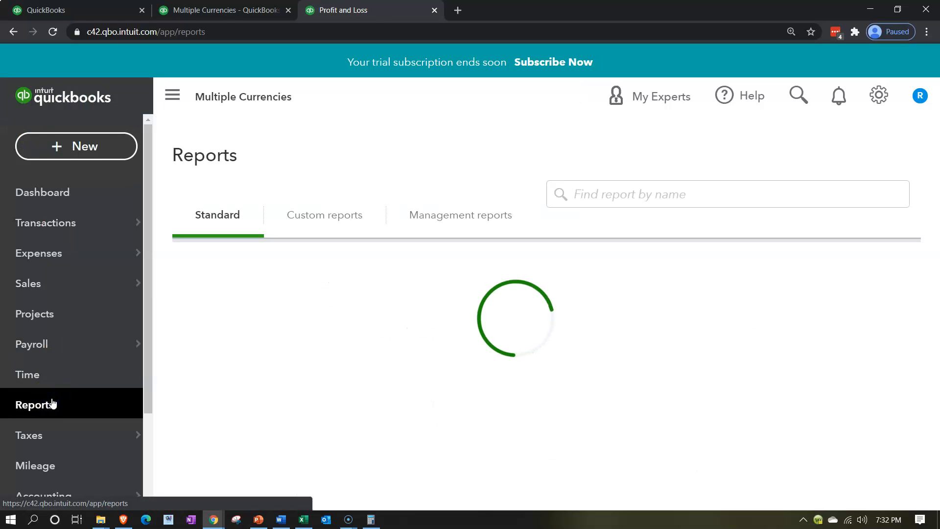
pyautogui.click(619, 298)
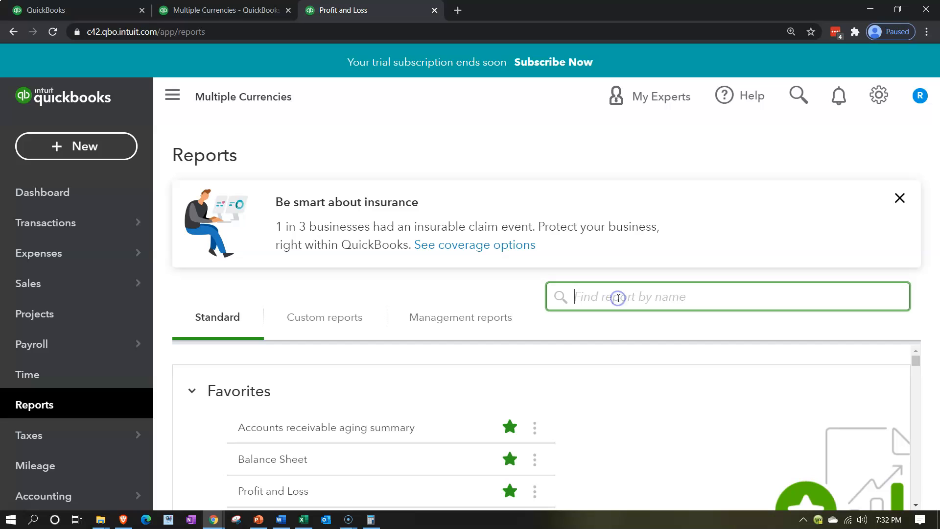
pyautogui.write('tri')
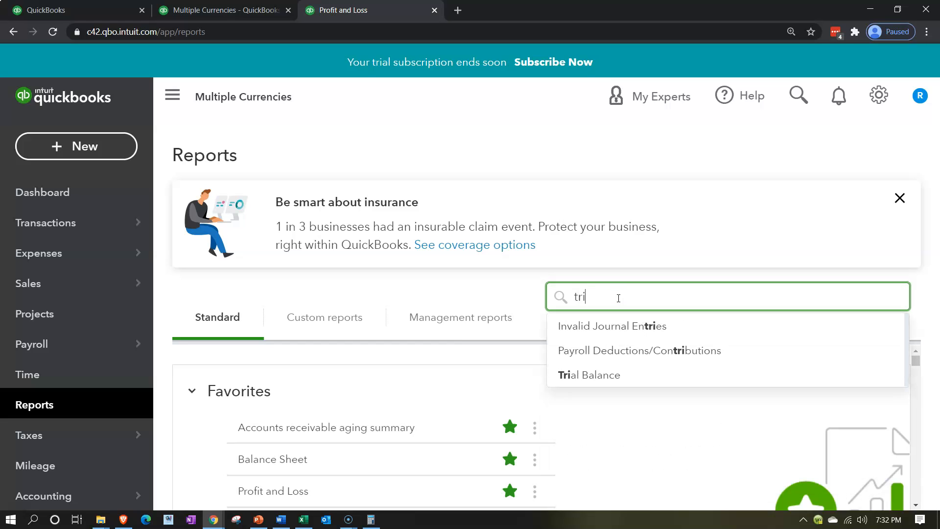
pyautogui.click(621, 378)
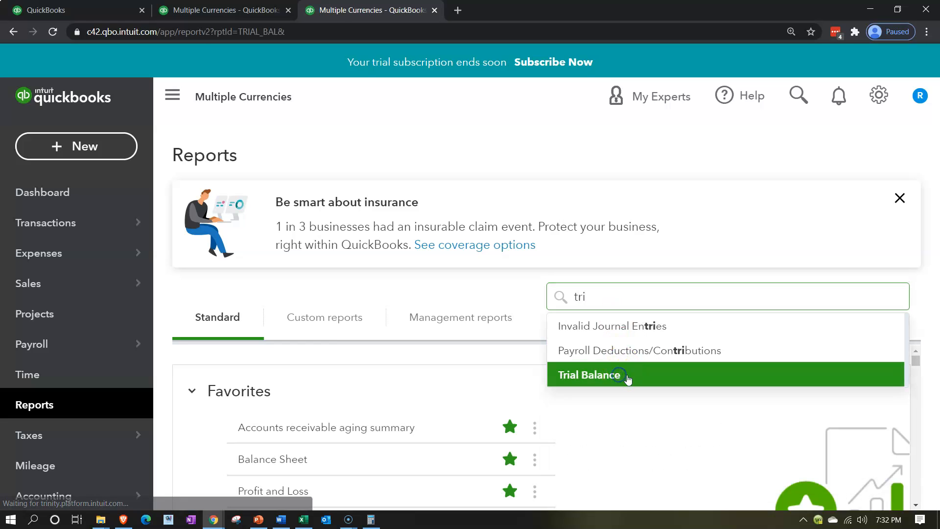
pyautogui.scroll(-3, 629, 379)
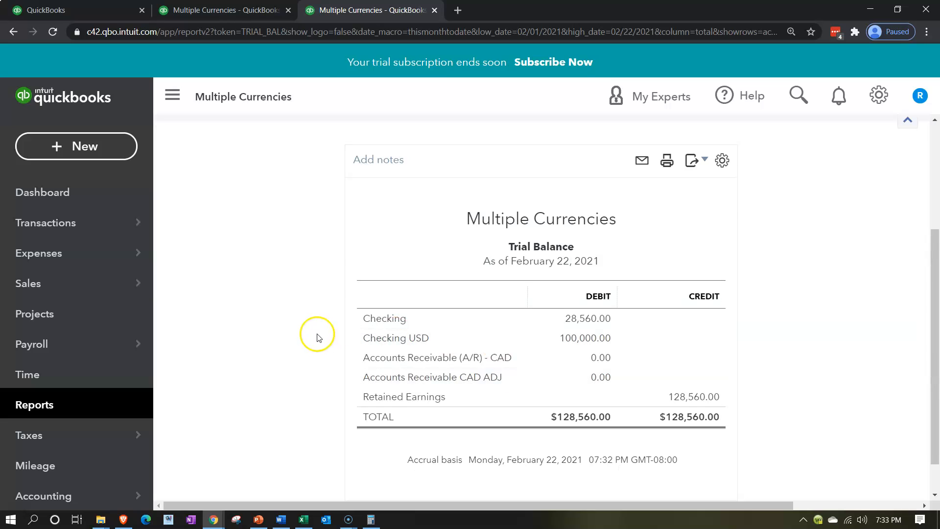
# - Run the Trial Balance for 01/01/2020 to 12/31/2020 and collapse the navigation menu to view the full report
pyautogui.write('01012020')
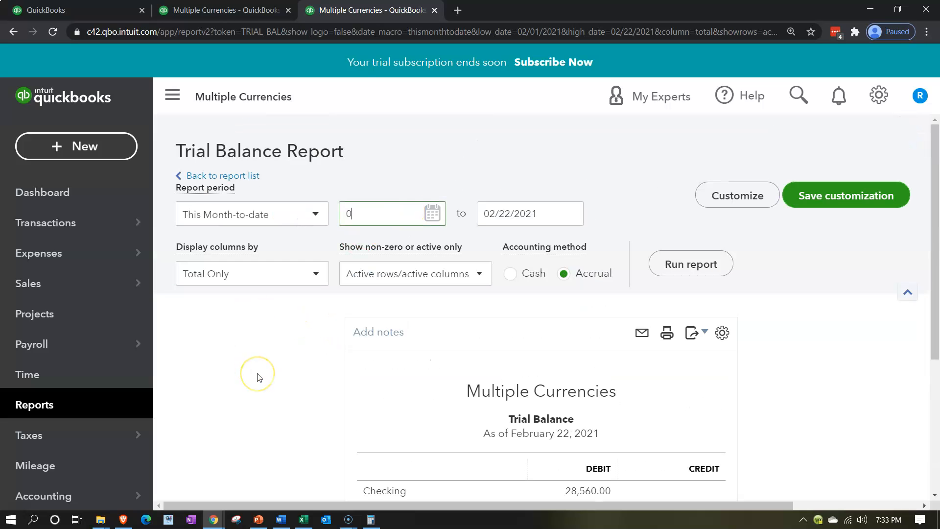
pyautogui.press('Tab')
pyautogui.write('12/31/2020')
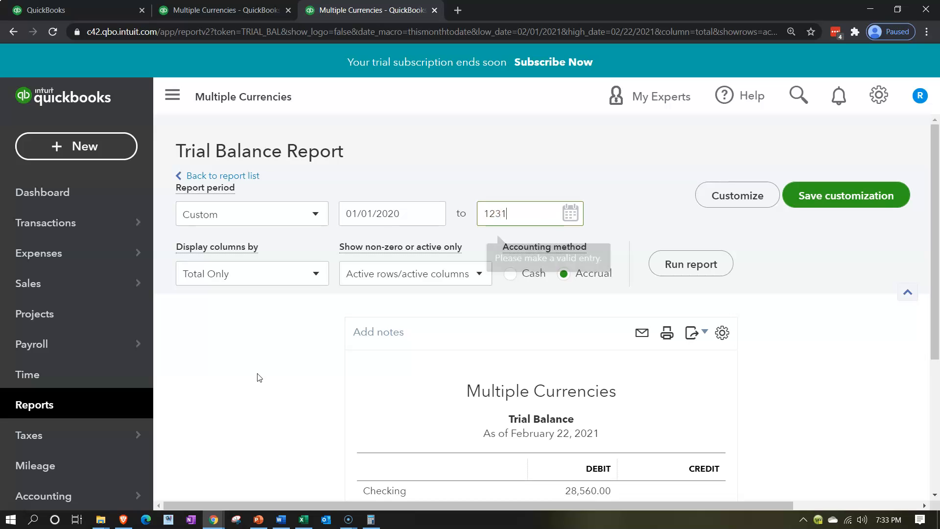
pyautogui.press('Tab')
pyautogui.click(650, 270)
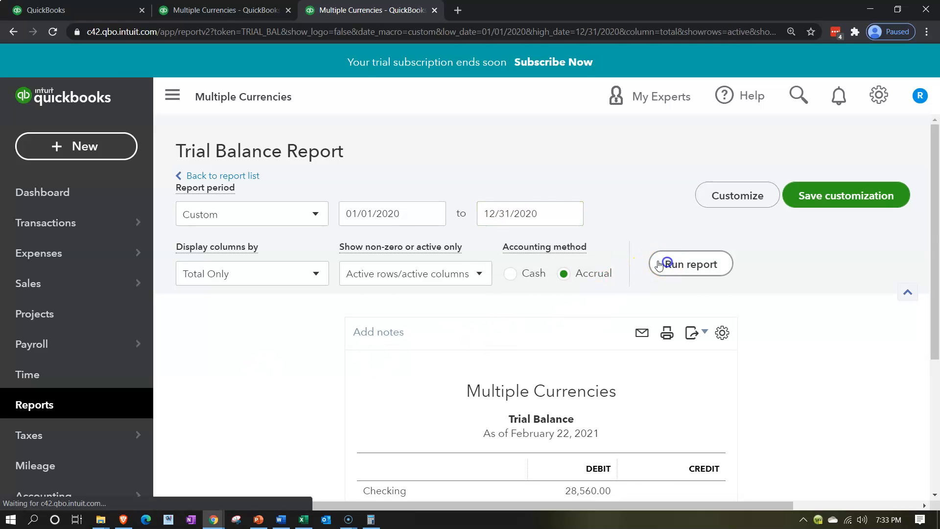
pyautogui.click(172, 96)
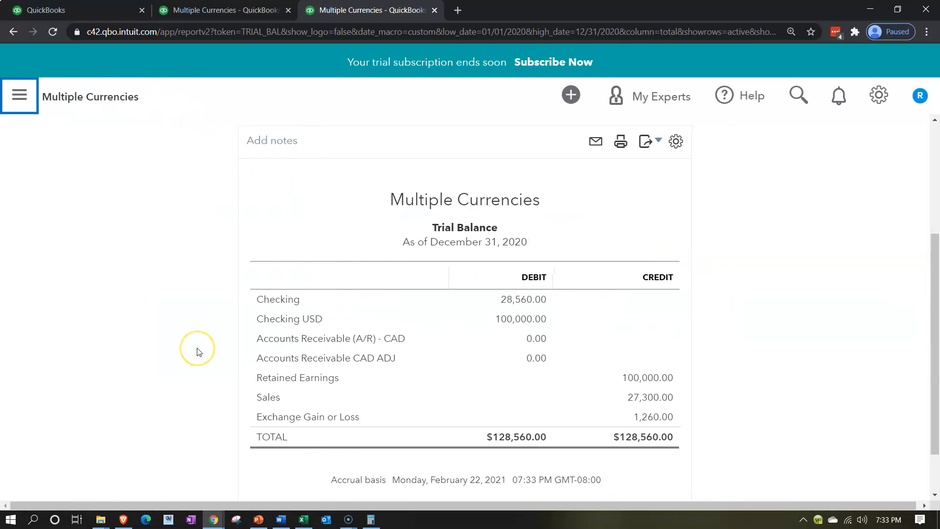
pyautogui.scroll(-1, 196, 350)
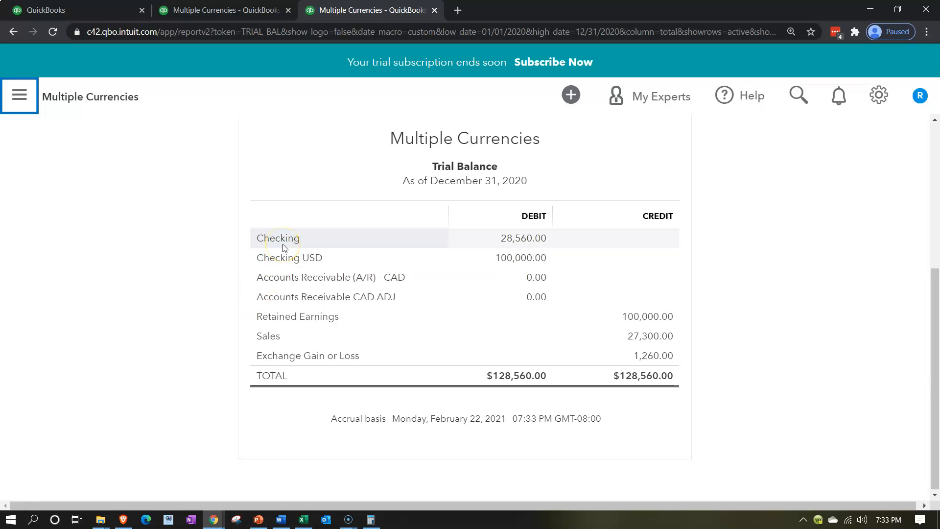
# - Switch to the Excel worksheet and examine the Year 1 trial balance's ending balances for cash and foreign currency units
pyautogui.click(304, 520)
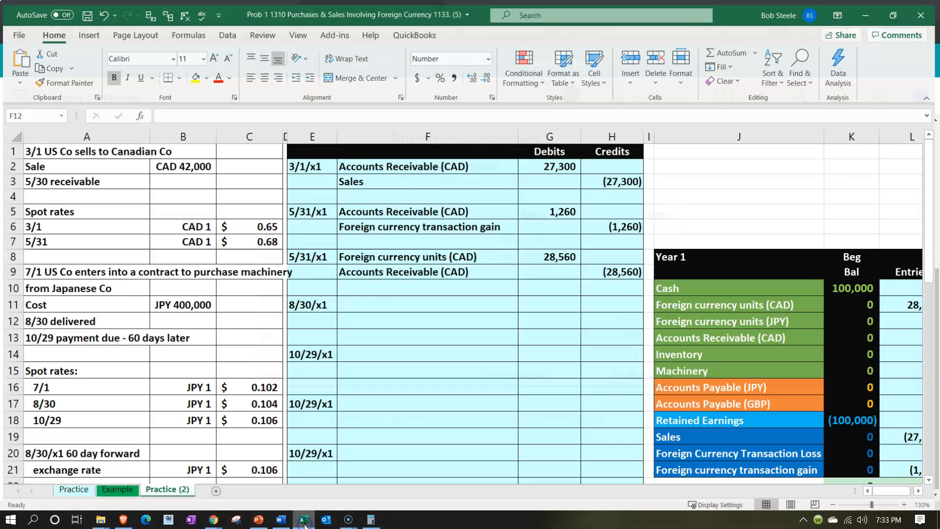
pyautogui.click(787, 352)
pyautogui.press('Right')
pyautogui.press('Right')
pyautogui.press('Right')
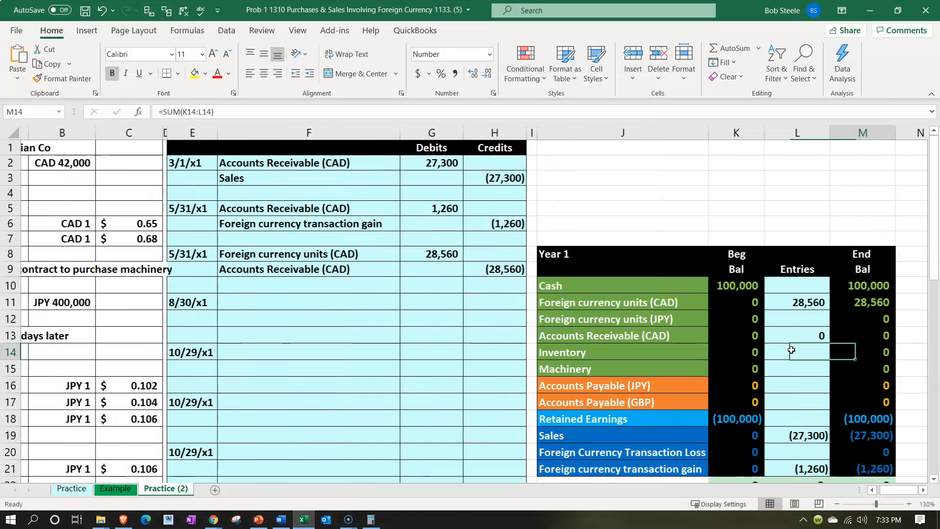
pyautogui.press('Right')
pyautogui.press('Right')
pyautogui.scroll(-1, 782, 294)
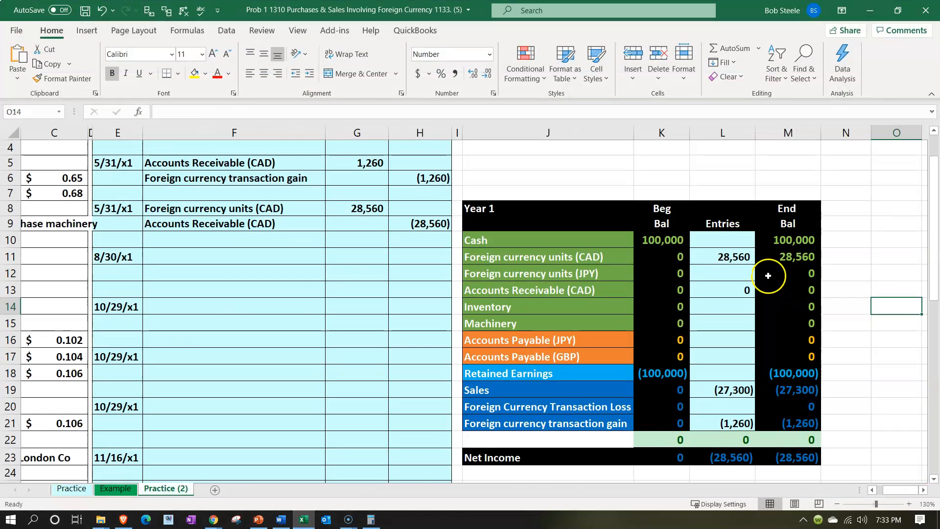
# - Compare the QuickBooks Online Trial Balance with Excel's ending balances for retained earnings, sales and foreign currency transaction gain
pyautogui.click(213, 519)
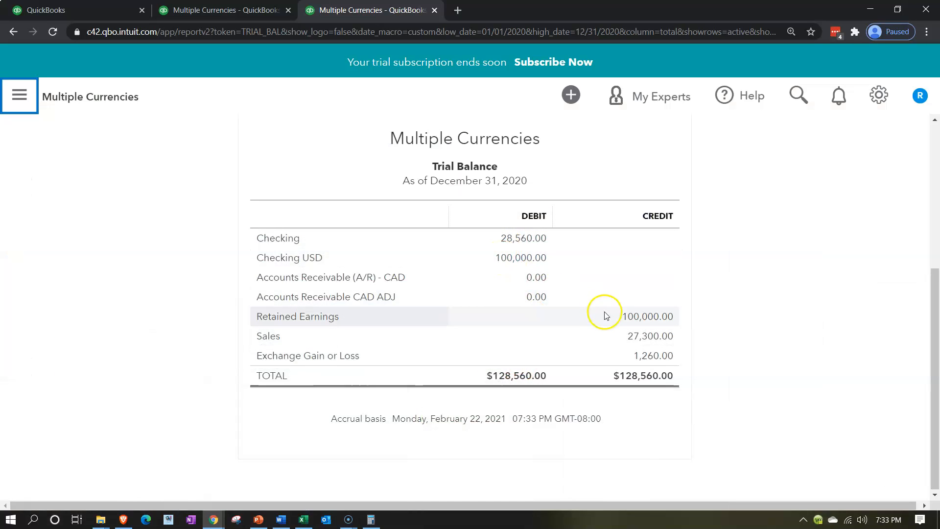
pyautogui.click(304, 520)
pyautogui.click(789, 374)
pyautogui.click(794, 389)
pyautogui.click(789, 429)
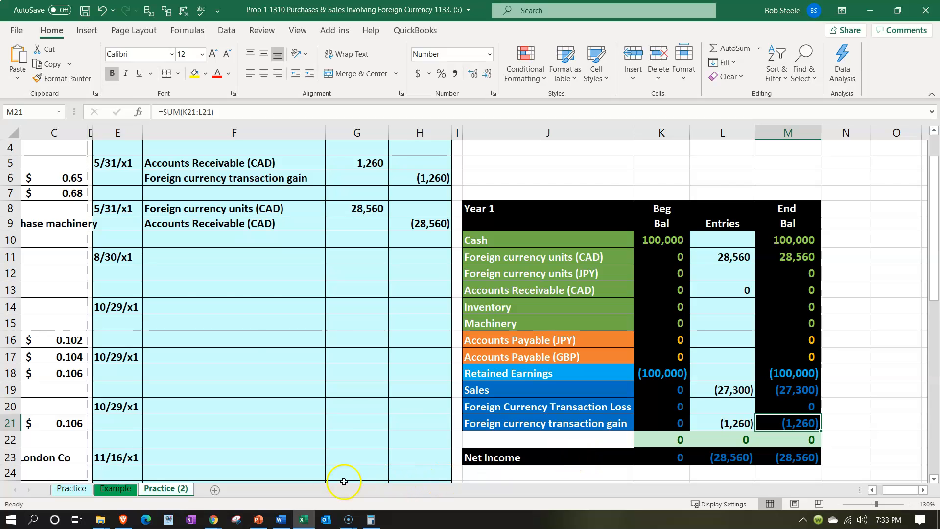
pyautogui.click(304, 519)
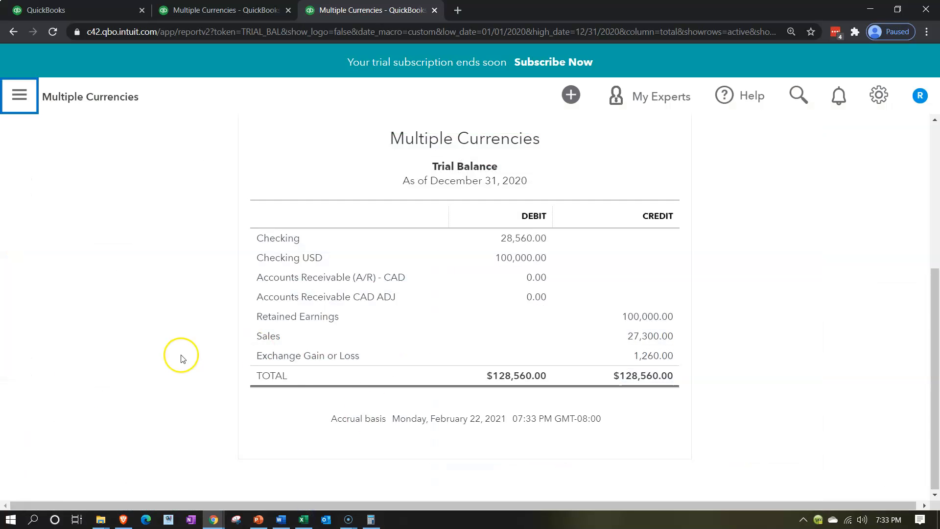